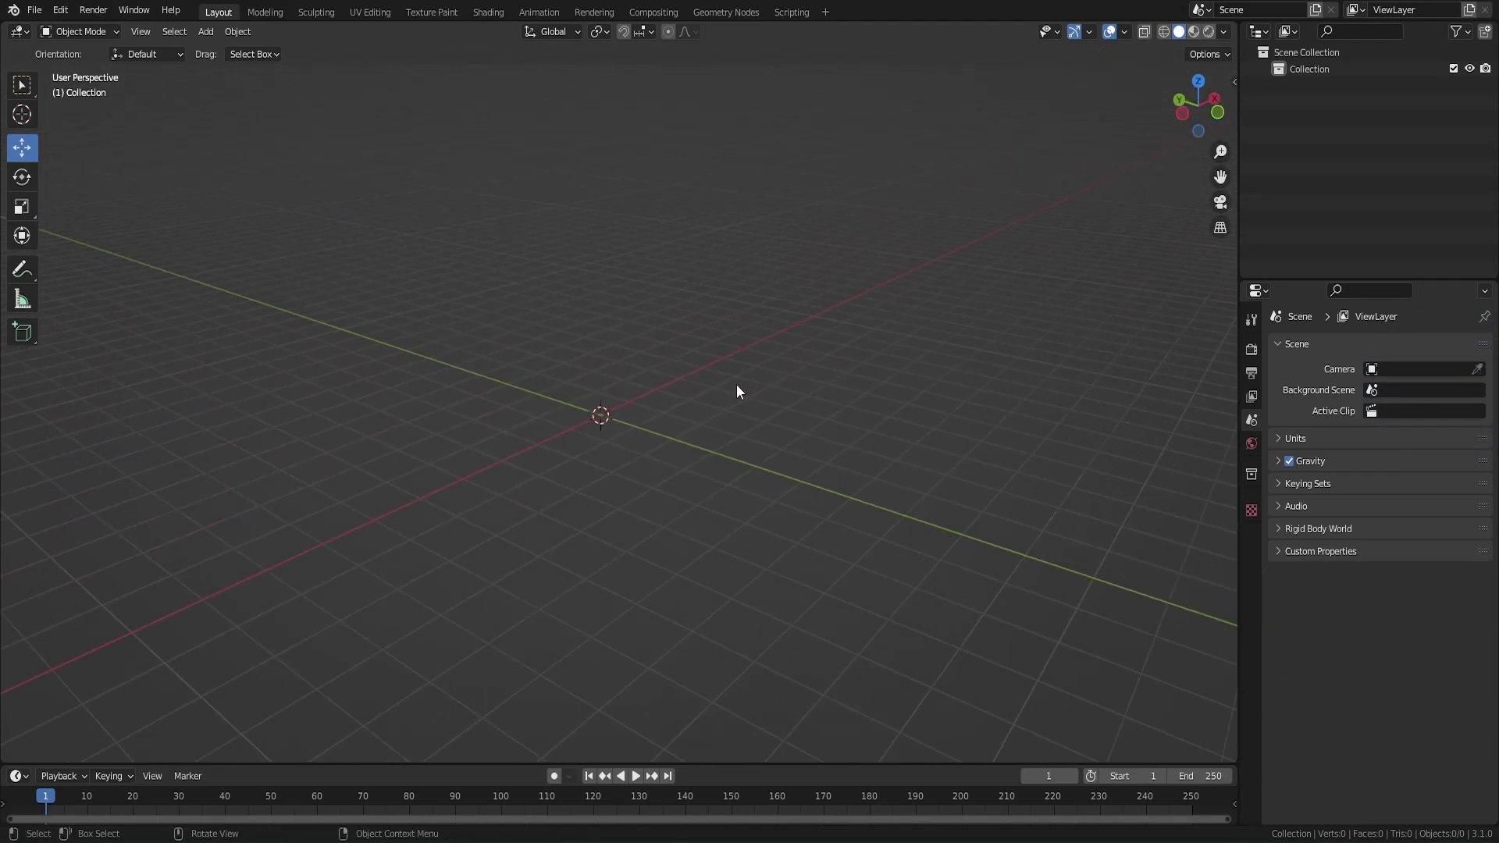
- Add a UV sphere at the origin and flatten it slightly along the Z axis
key("shift+a")
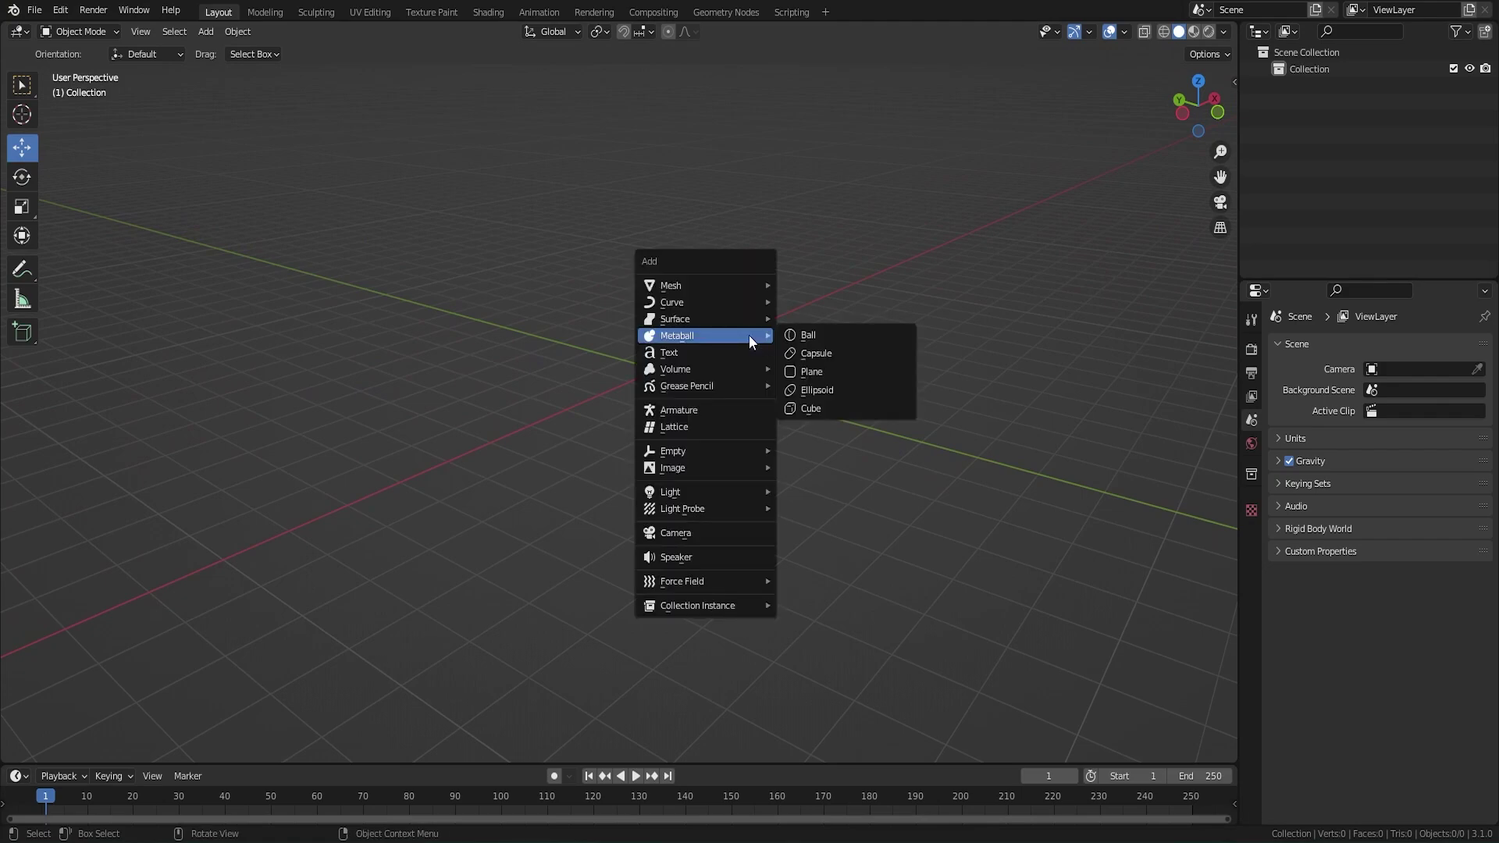
mouse_move(728, 282)
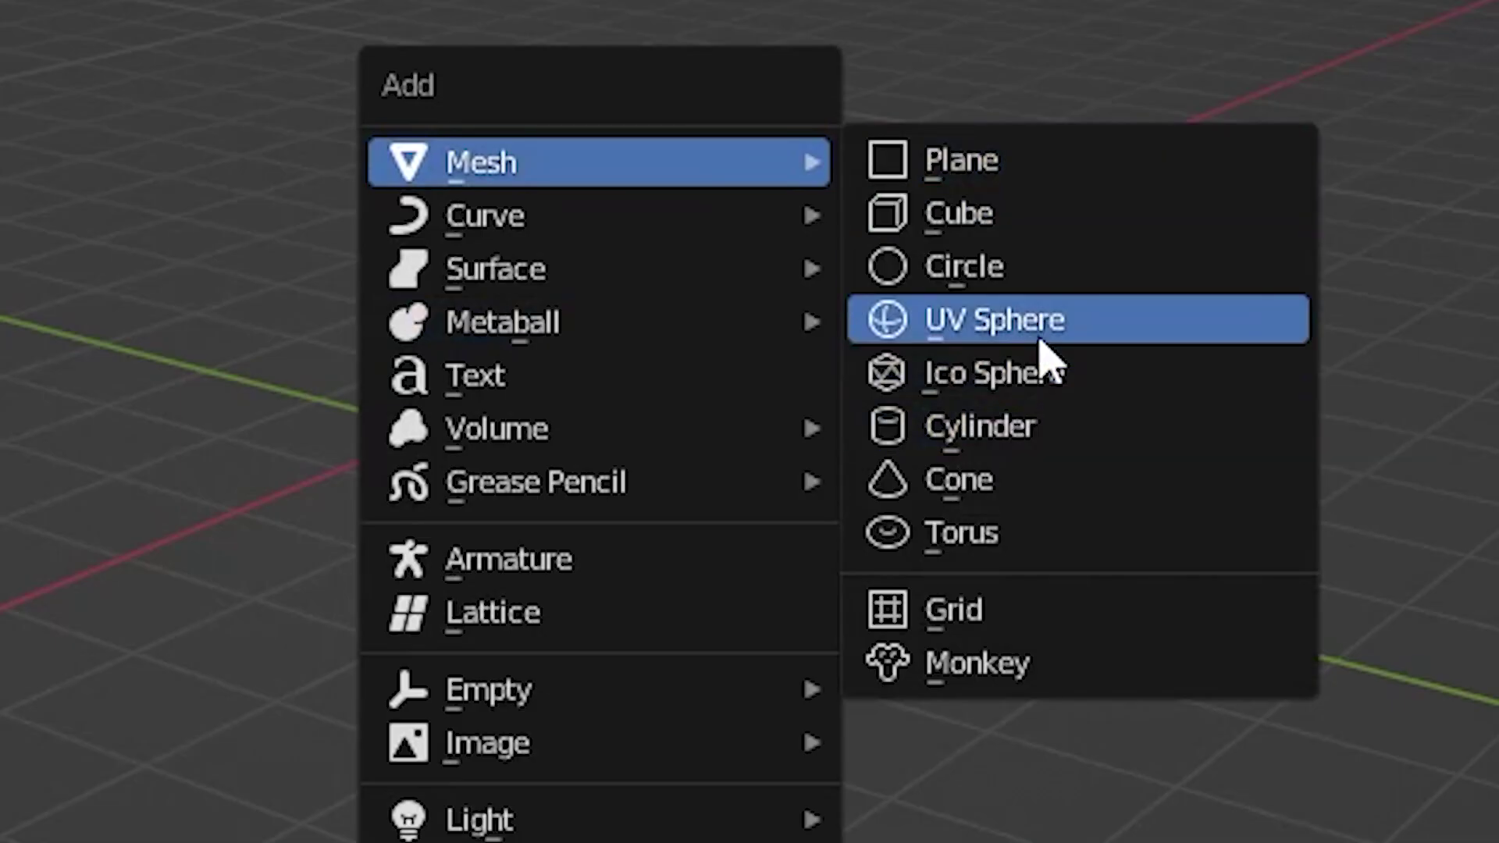
left_click(1041, 318)
key("s")
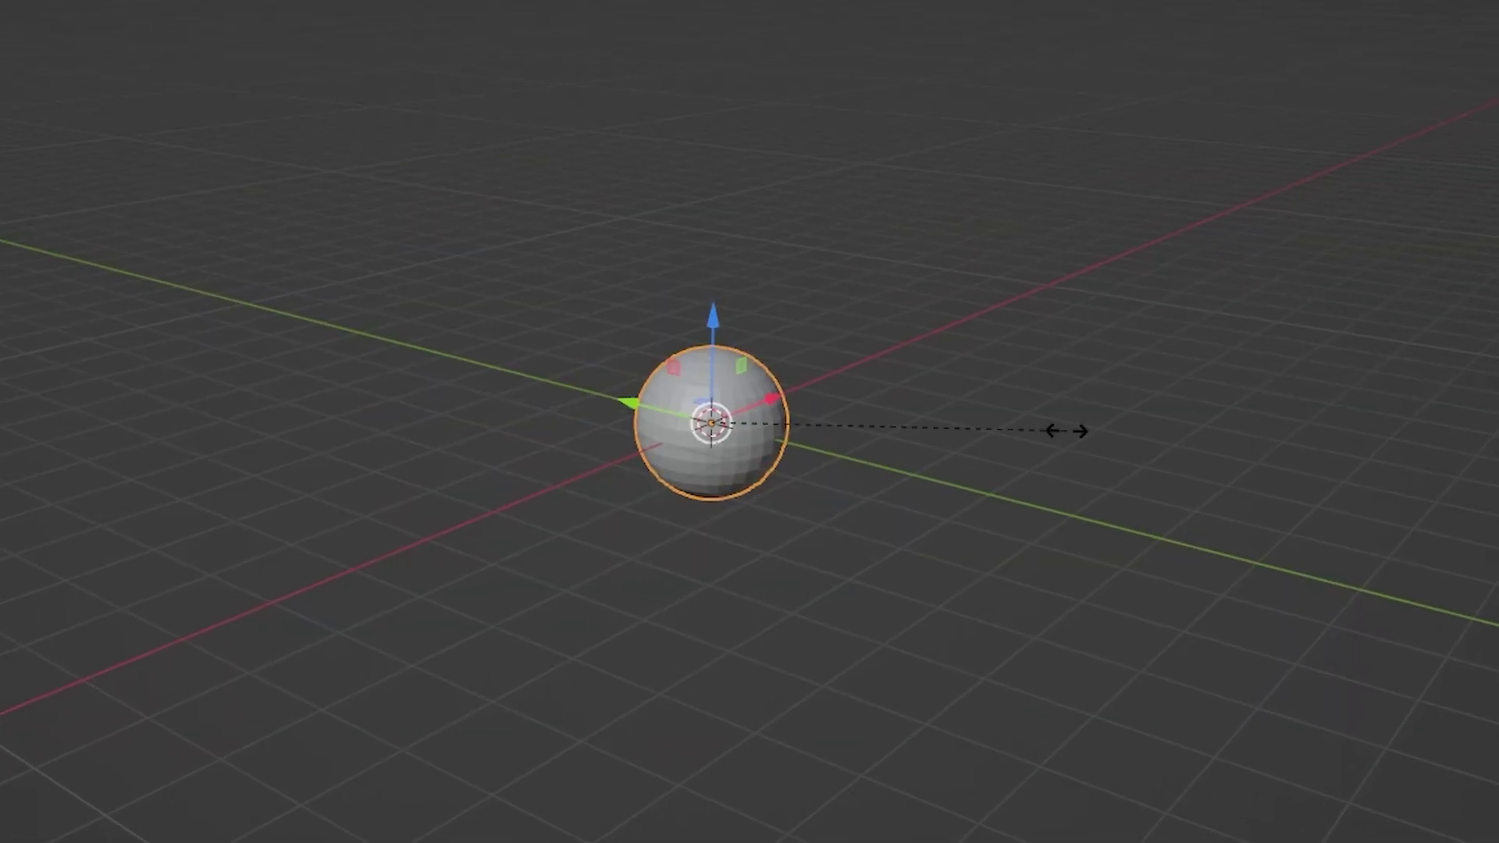
key("z")
left_click(863, 372)
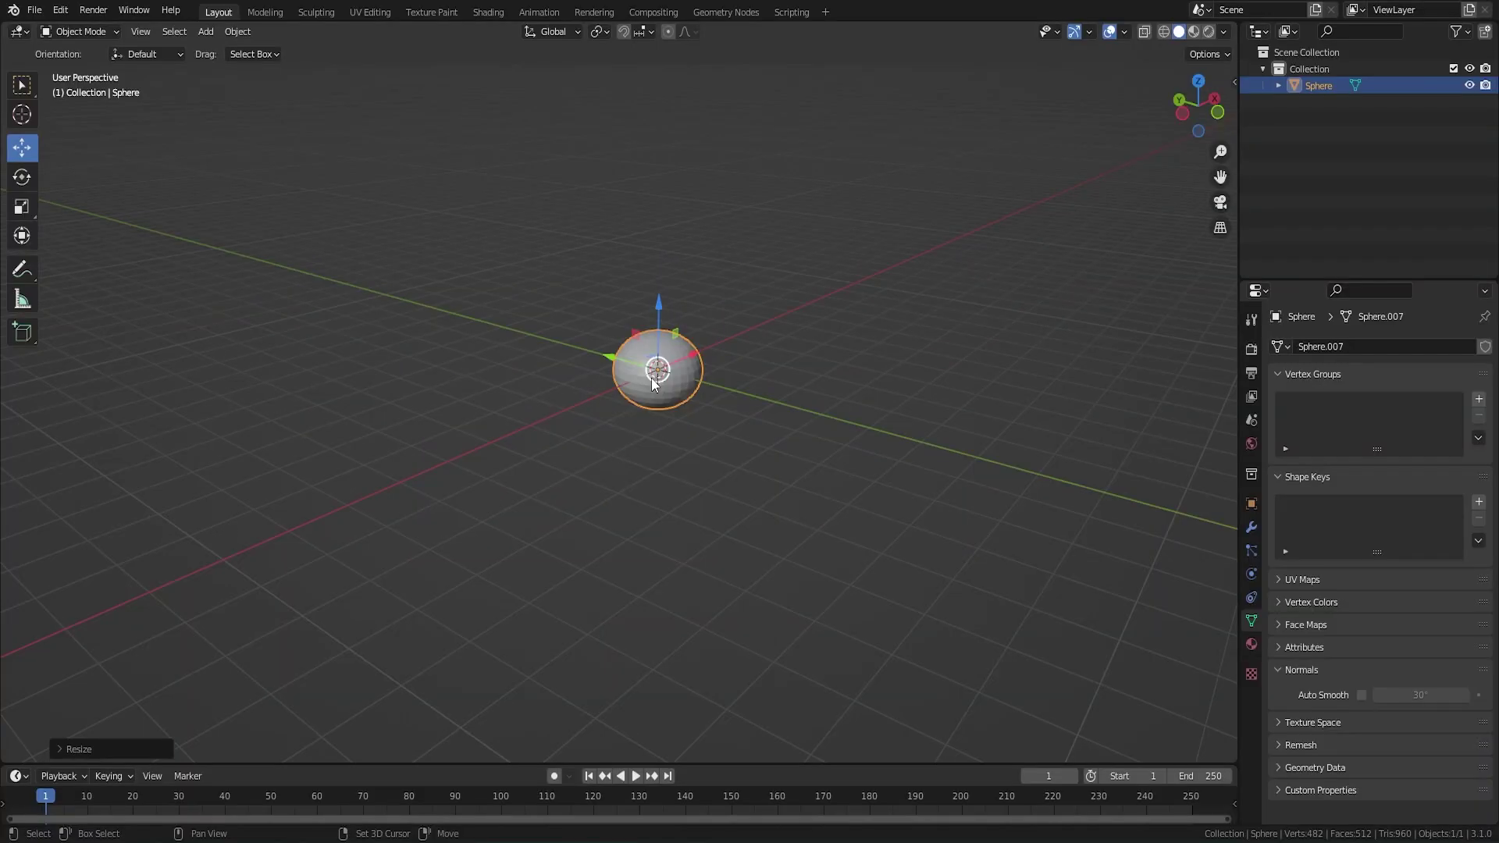
- Duplicate the flattened sphere repeatedly, arranging twelve overlapping spheres into a cloud-shaped cluster
key("shift+d")
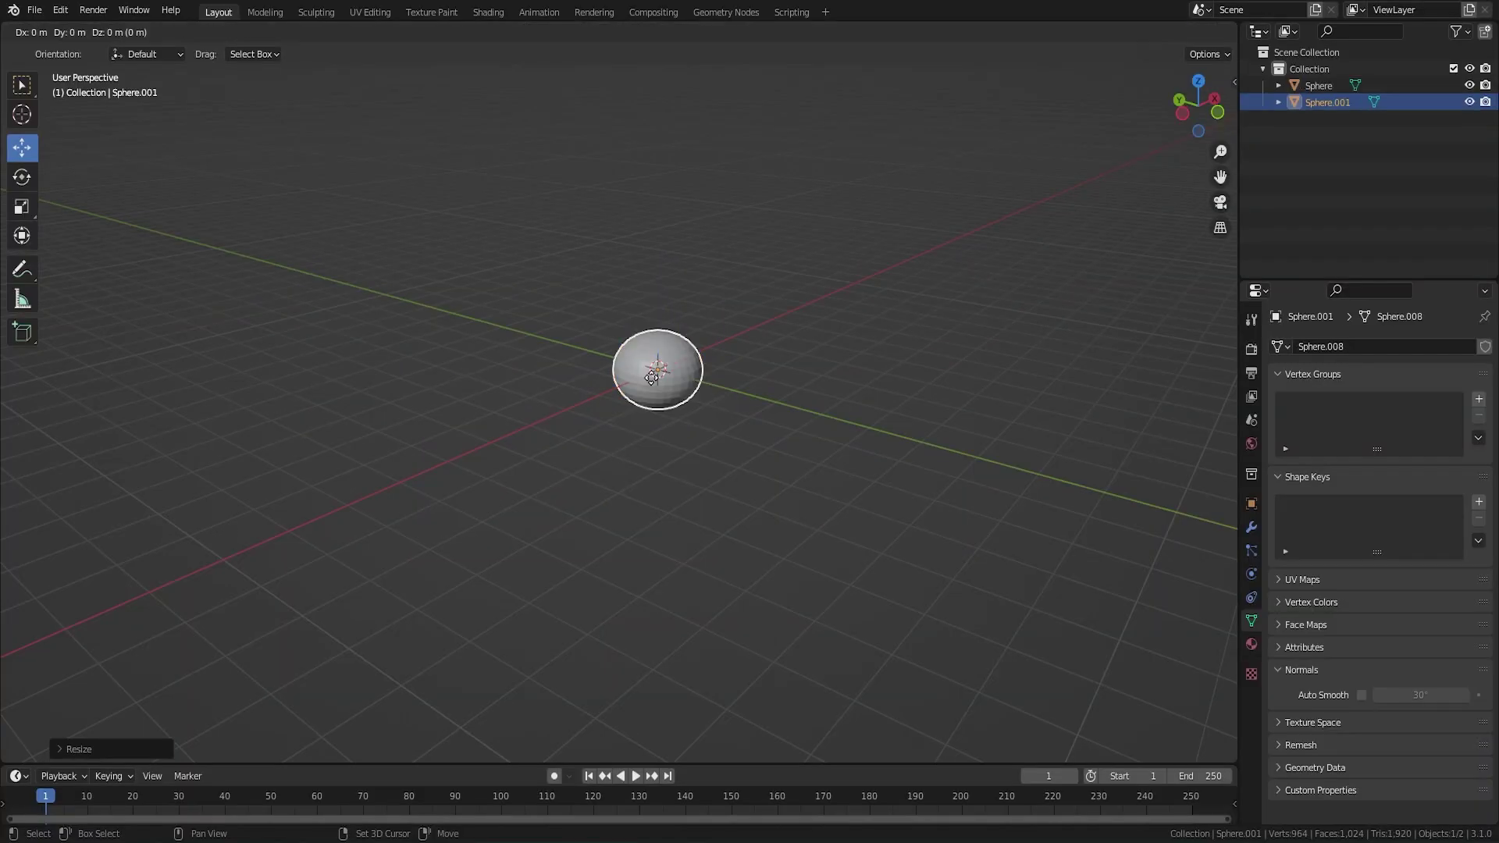
key("Escape")
left_click_drag(654, 371, 722, 356)
scroll(808, 375, "up", 1)
middle_click_drag(817, 371, 783, 406)
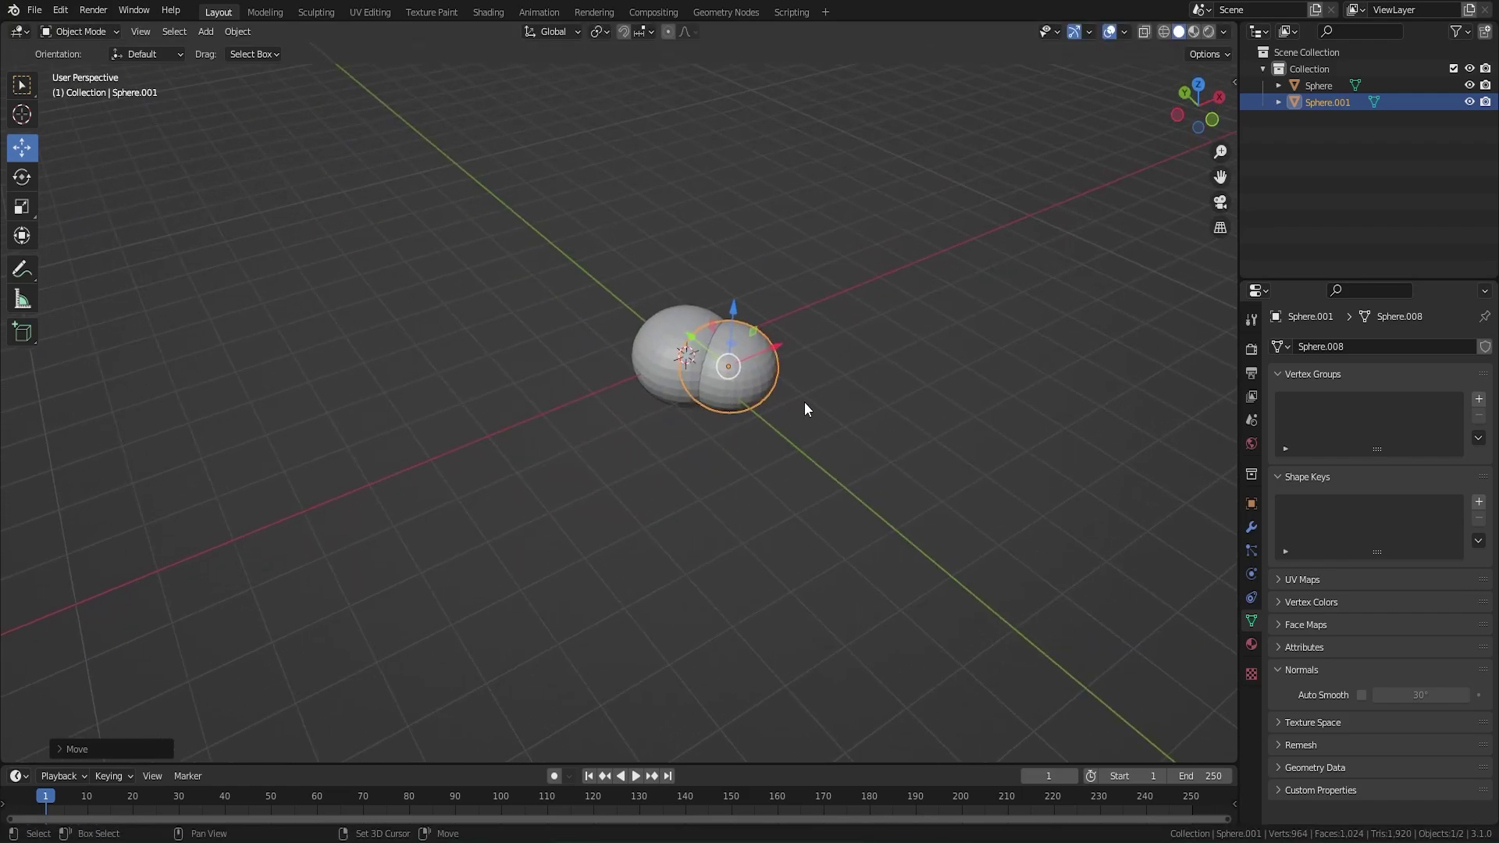
key("shift+d")
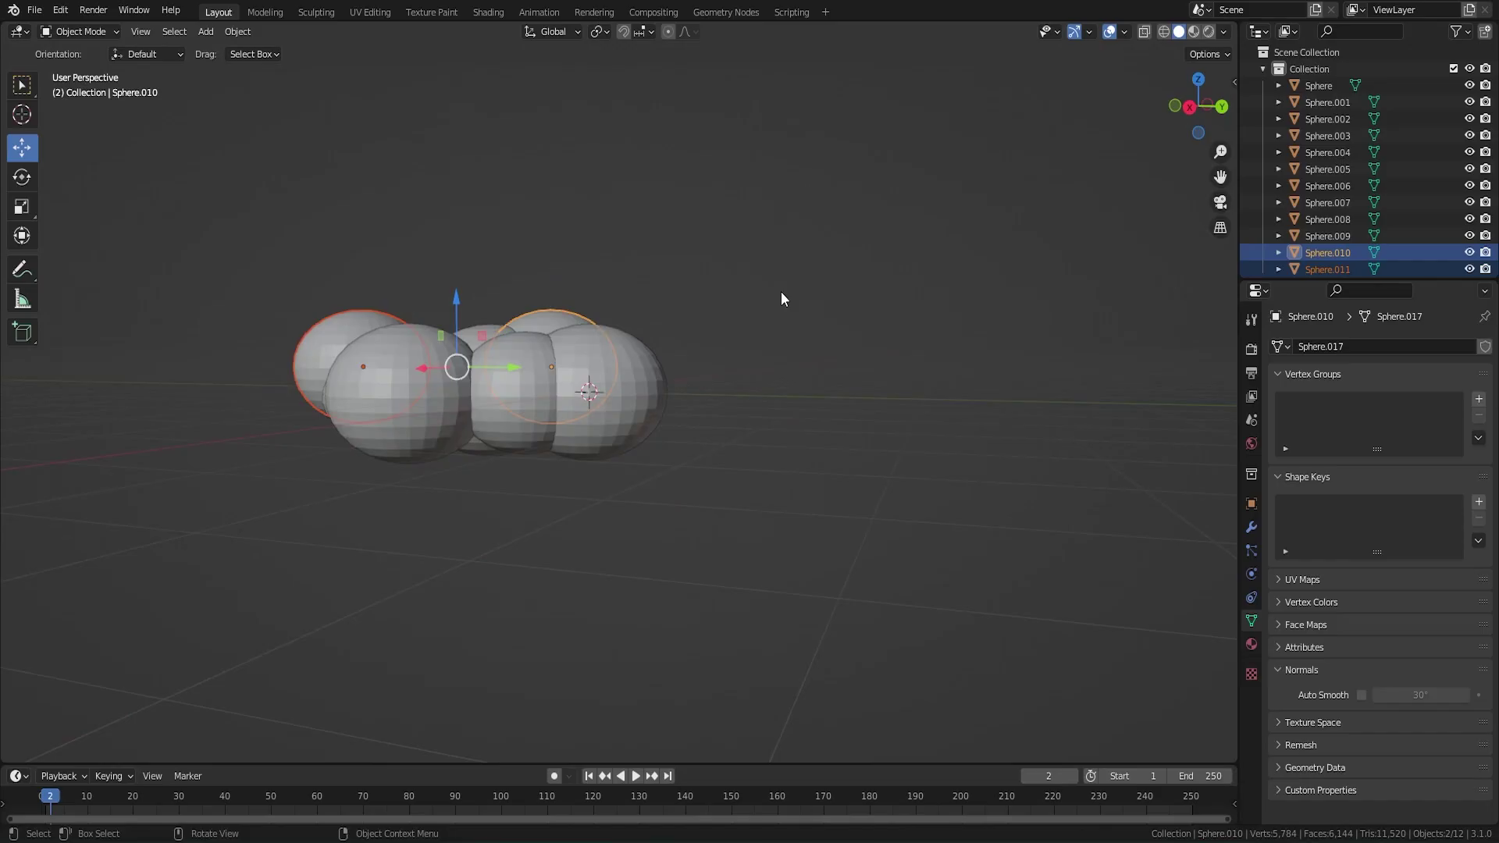
- Join all the spheres into one object and shade it smooth
scroll(781, 292, "down", 2)
middle_click_drag(789, 304, 762, 444)
scroll(767, 449, "up", 1)
left_click_drag(308, 291, 794, 516)
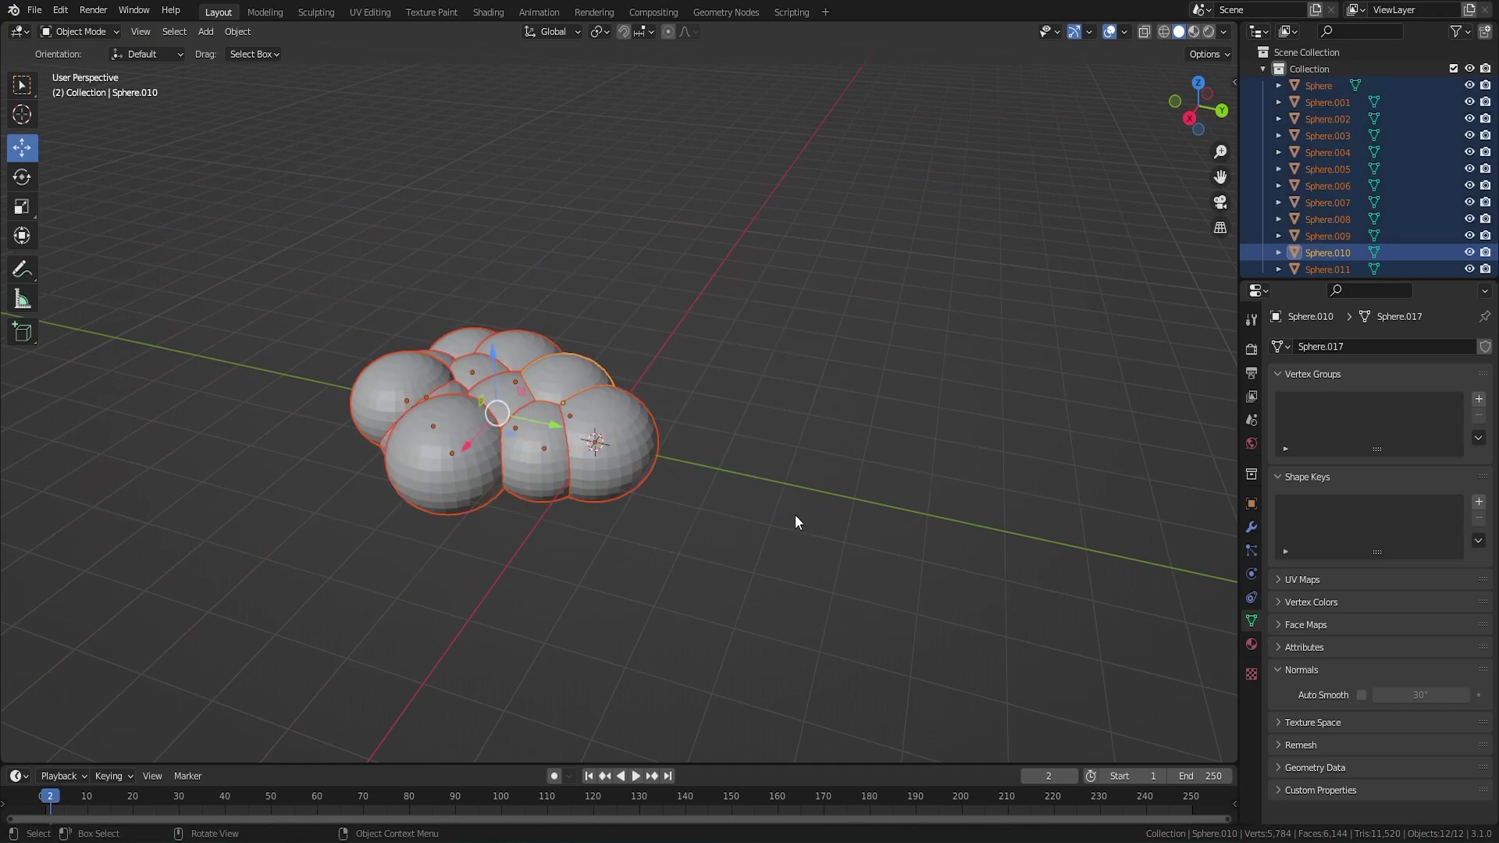
key("ctrl+j")
right_click(542, 411)
left_click(541, 411)
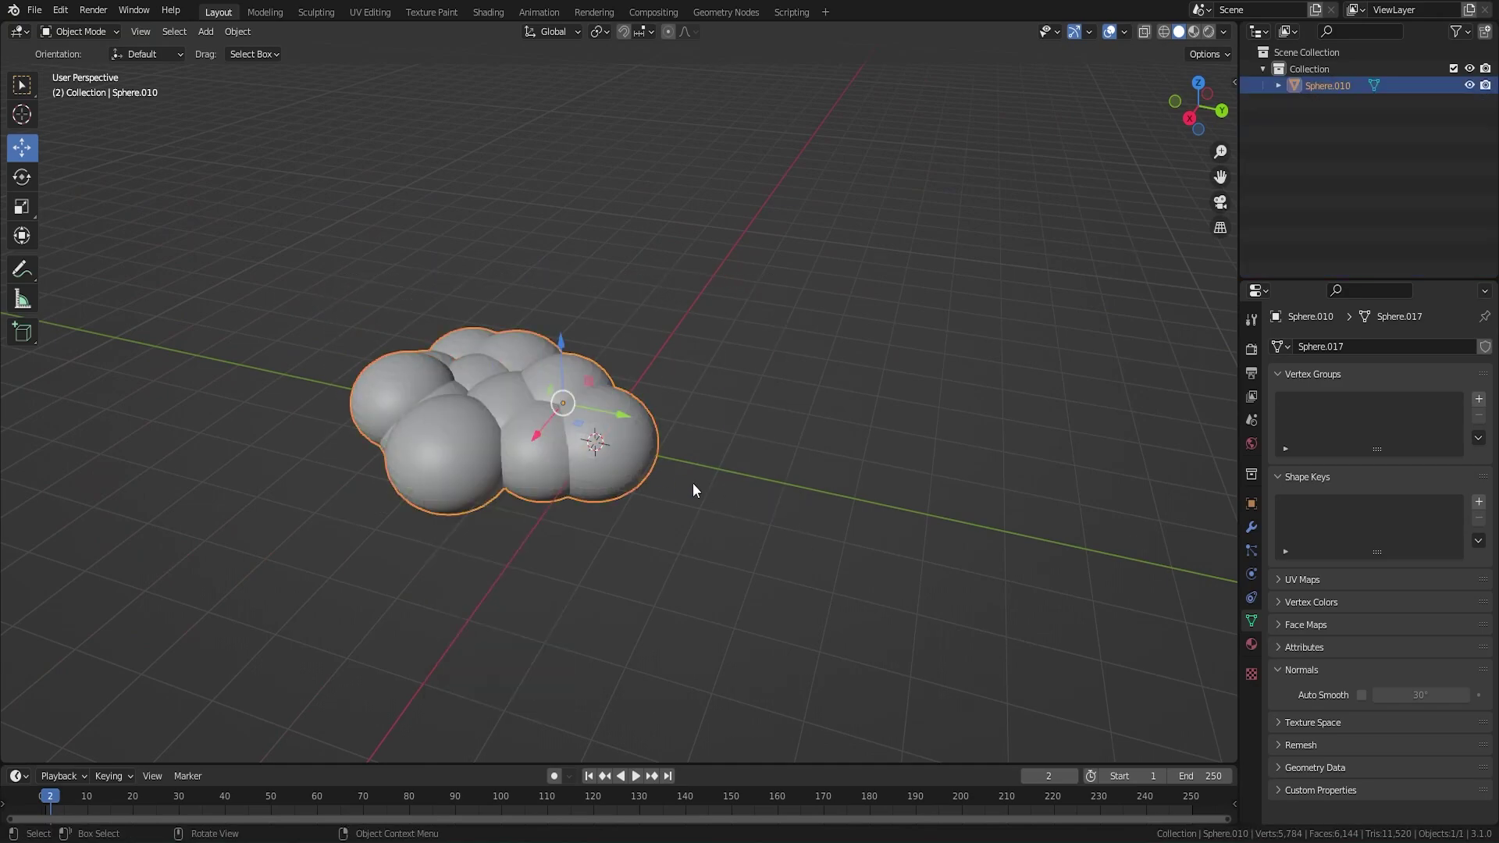
left_click(764, 491)
- Examine the joined cloud from several angles, including its mesh in Edit Mode, focusing on the seams between the spheres
middle_click_drag(818, 490, 719, 577)
middle_click_drag(468, 431, 536, 299)
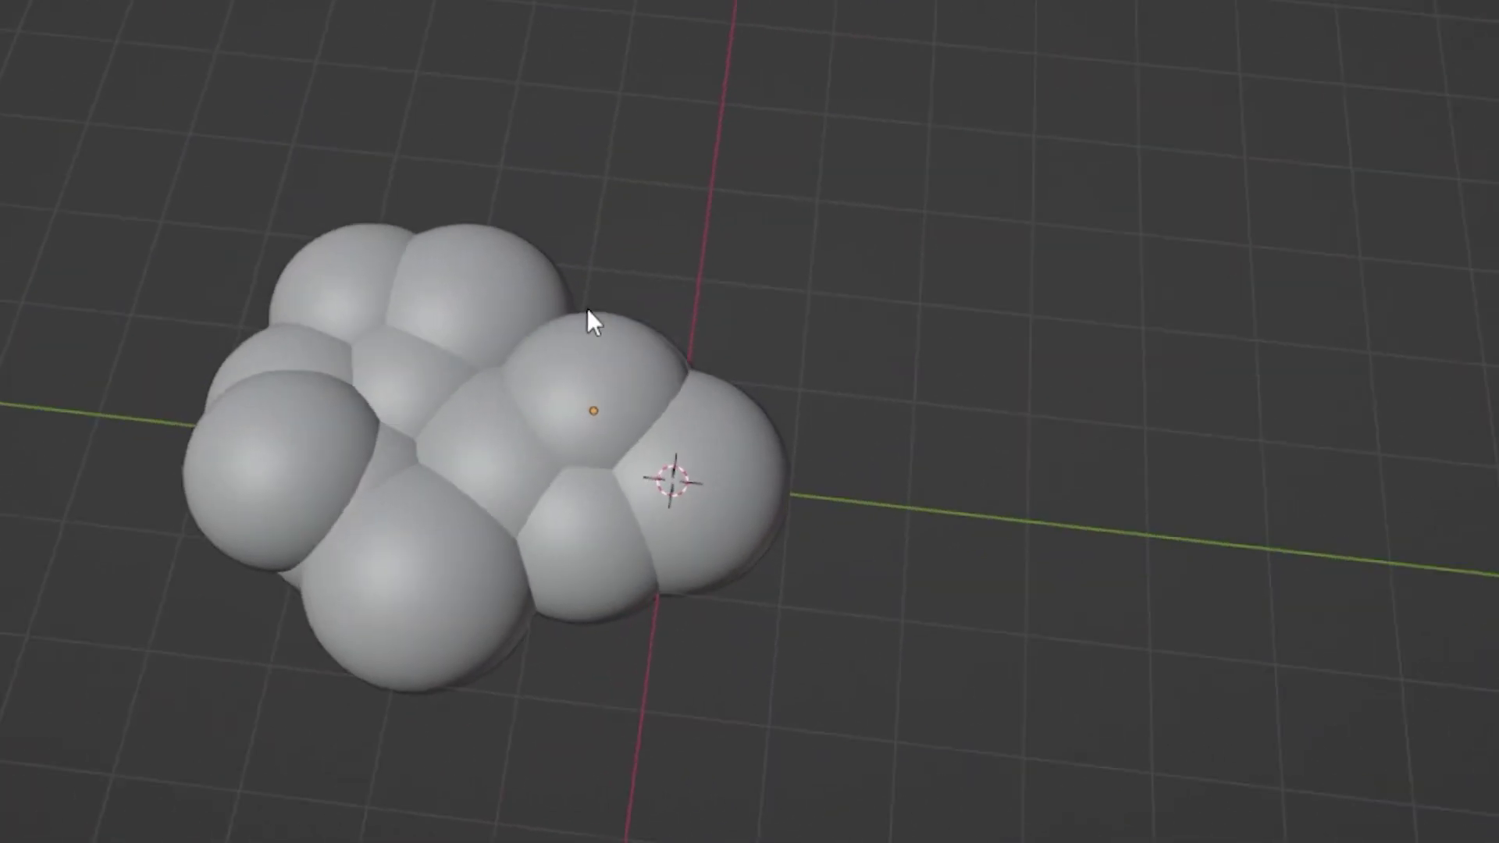
middle_click_drag(504, 125, 441, 335)
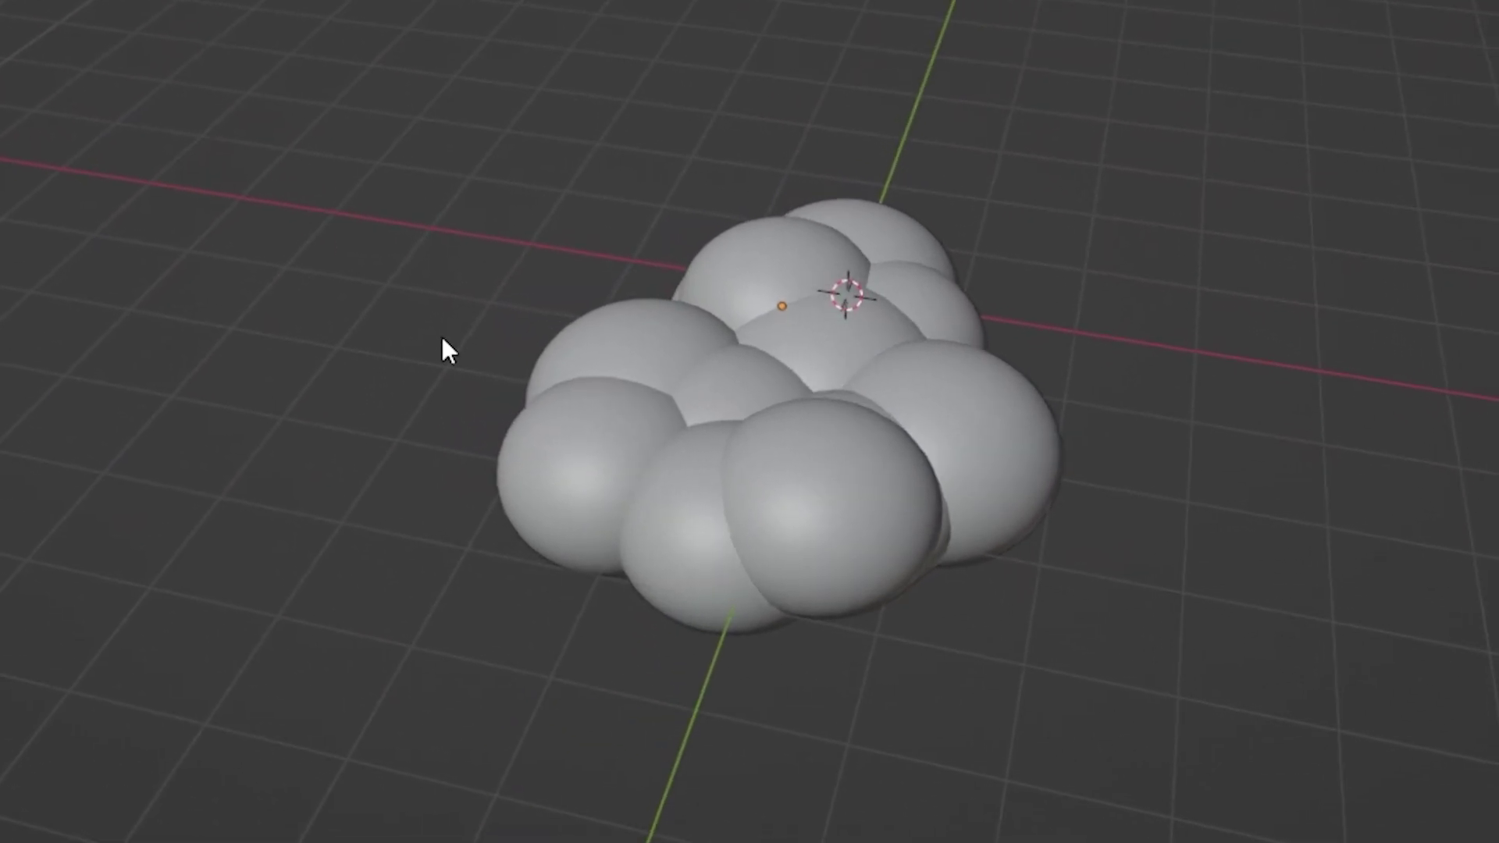
middle_click_drag(747, 406, 953, 448, "shift")
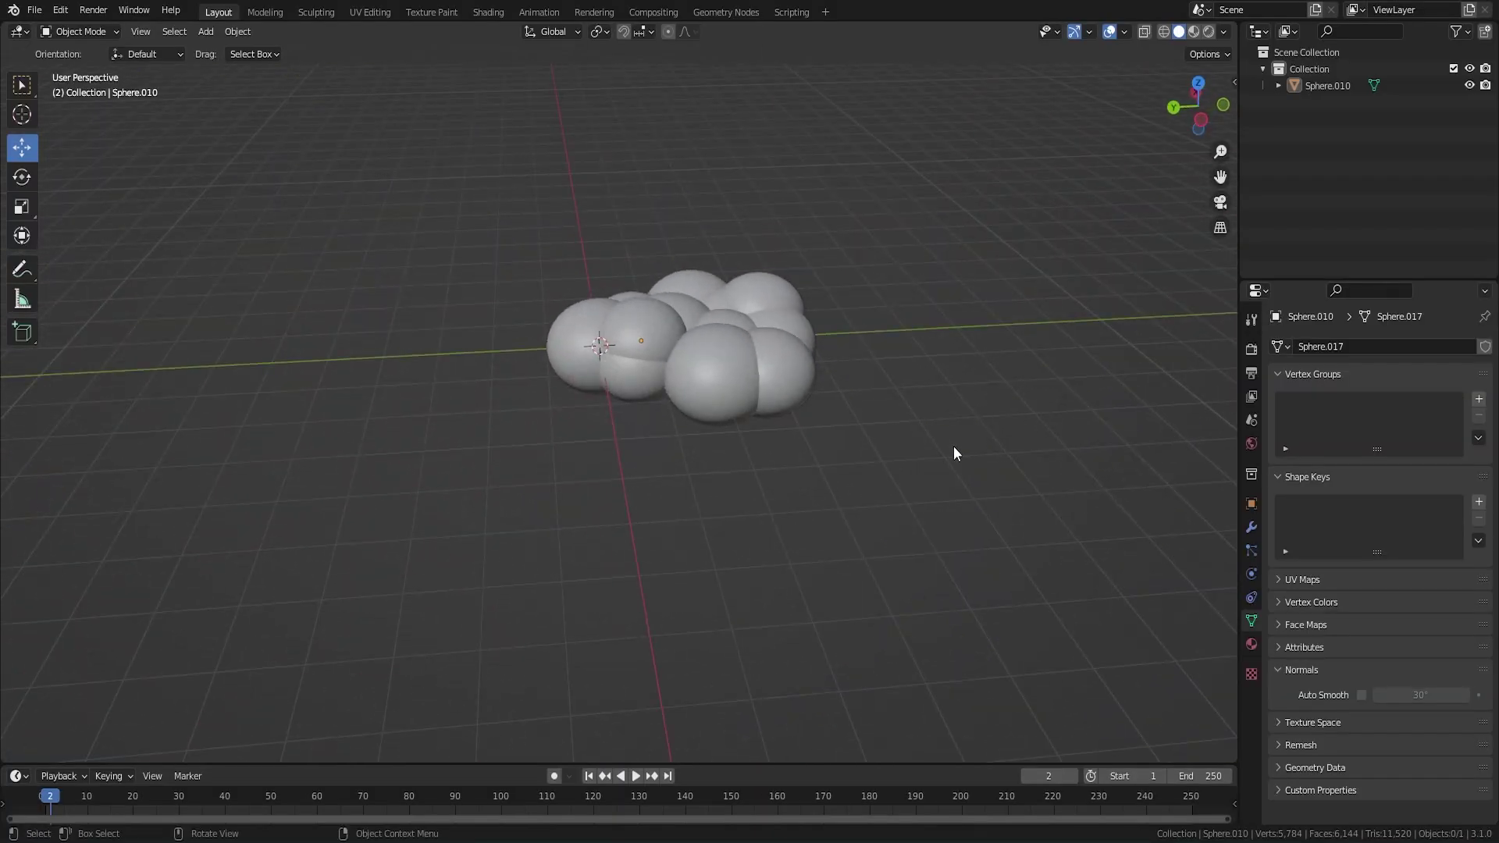
middle_click_drag(753, 337, 606, 390)
scroll(775, 439, "up", 3)
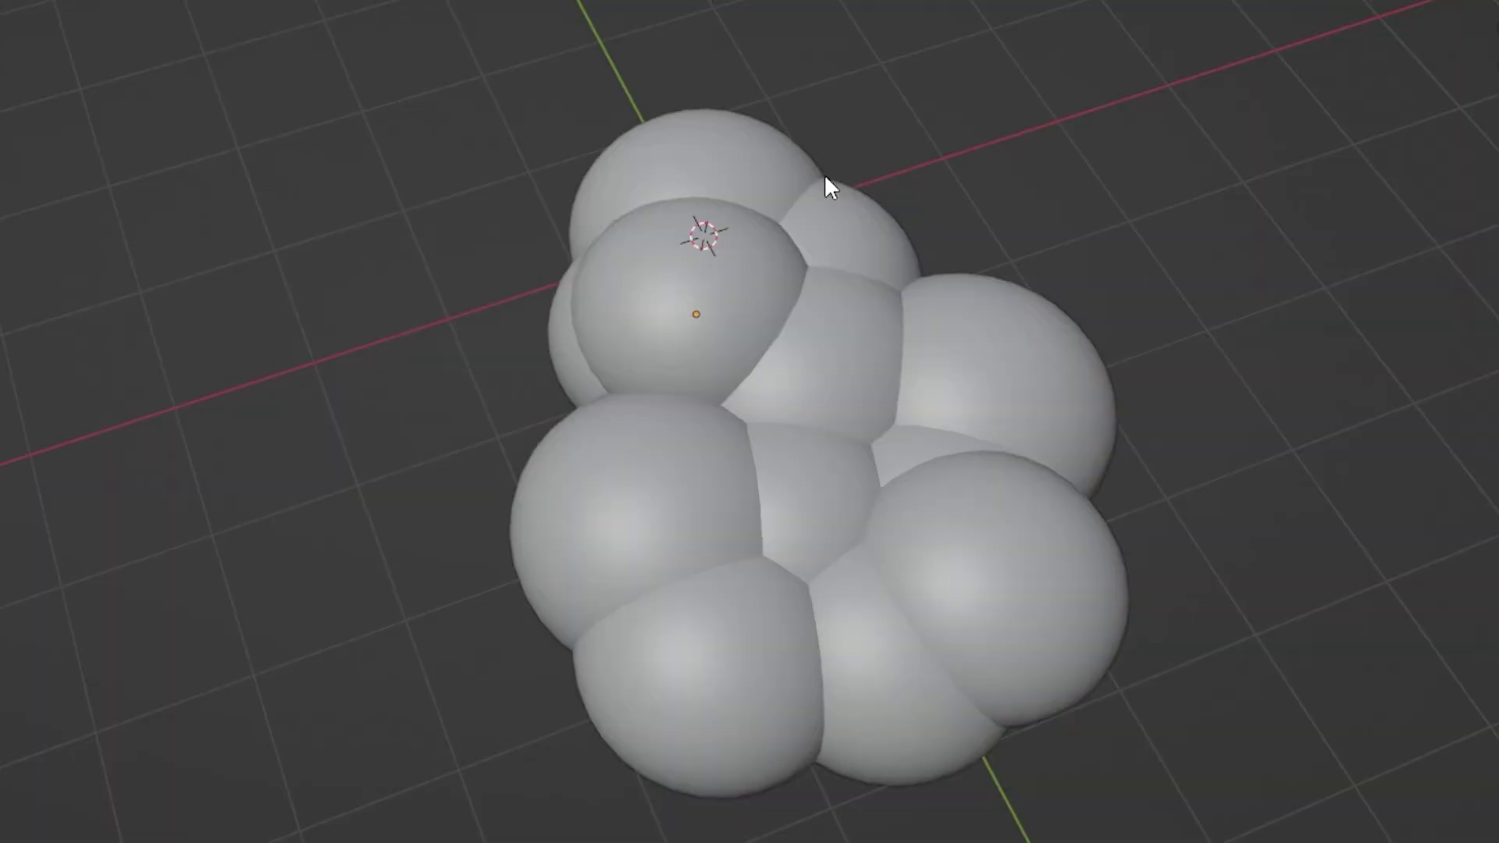
key("Tab")
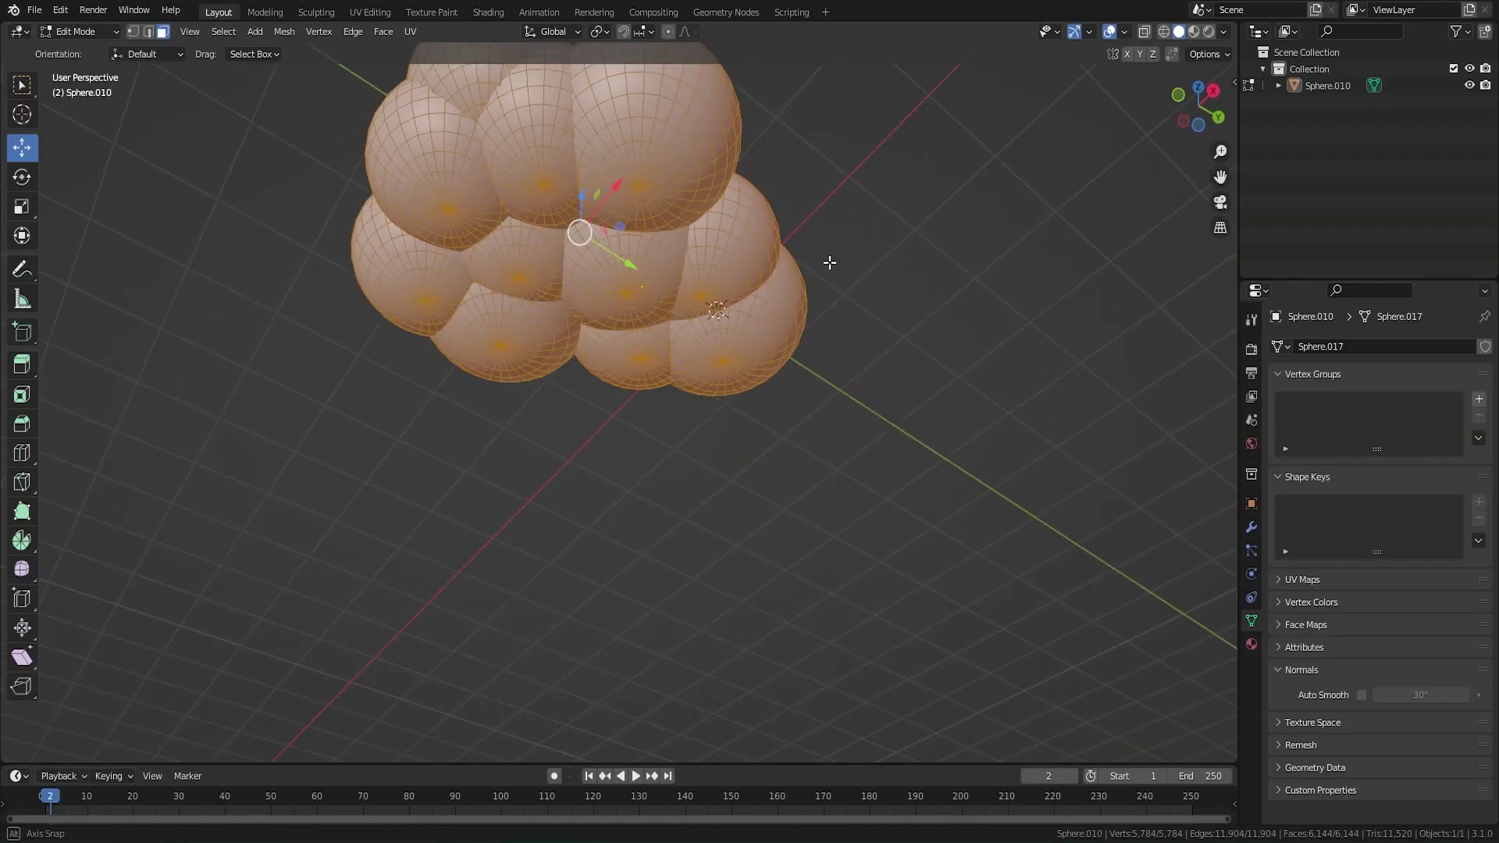
middle_click_drag(830, 263, 763, 480)
key("Tab")
middle_click_drag(522, 459, 845, 340, "shift")
scroll(770, 371, "down", 3)
- Delete the joined sphere cloud and add a Ball metaball at the origin
left_click(706, 372)
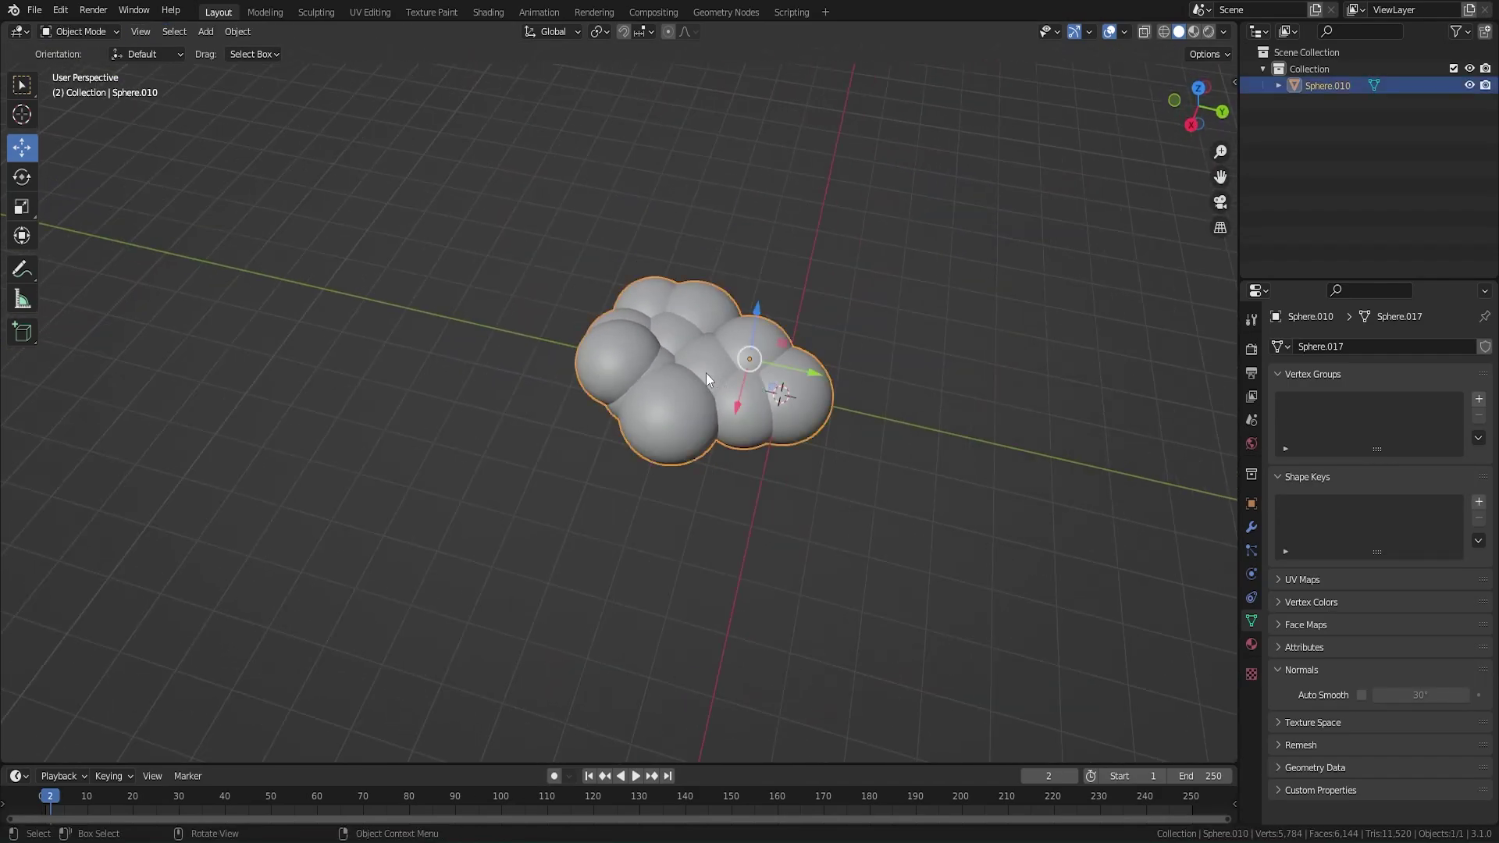
key("Delete")
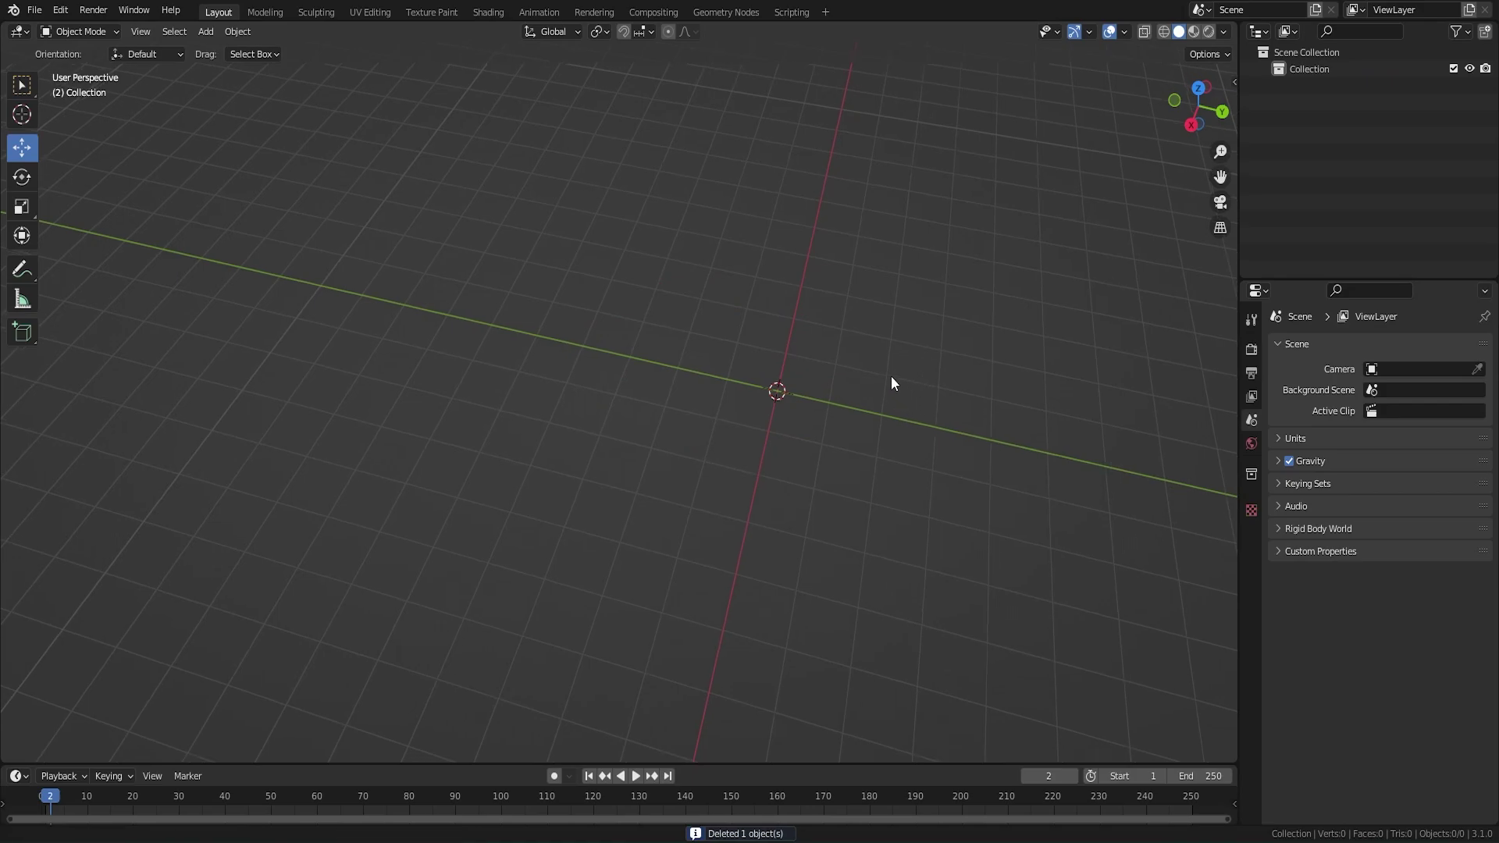
key("shift+a")
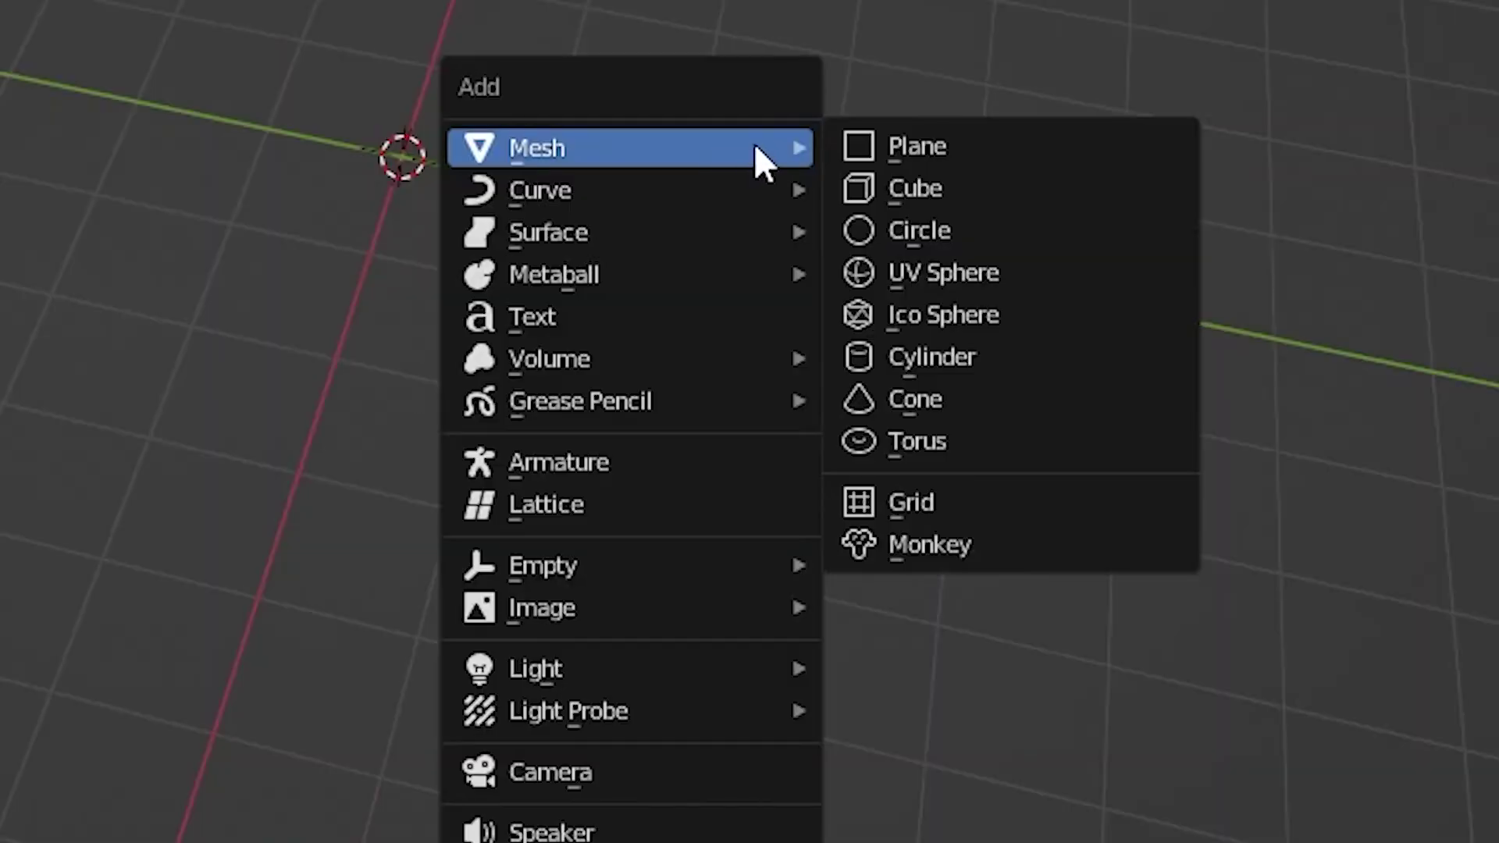
mouse_move(634, 273)
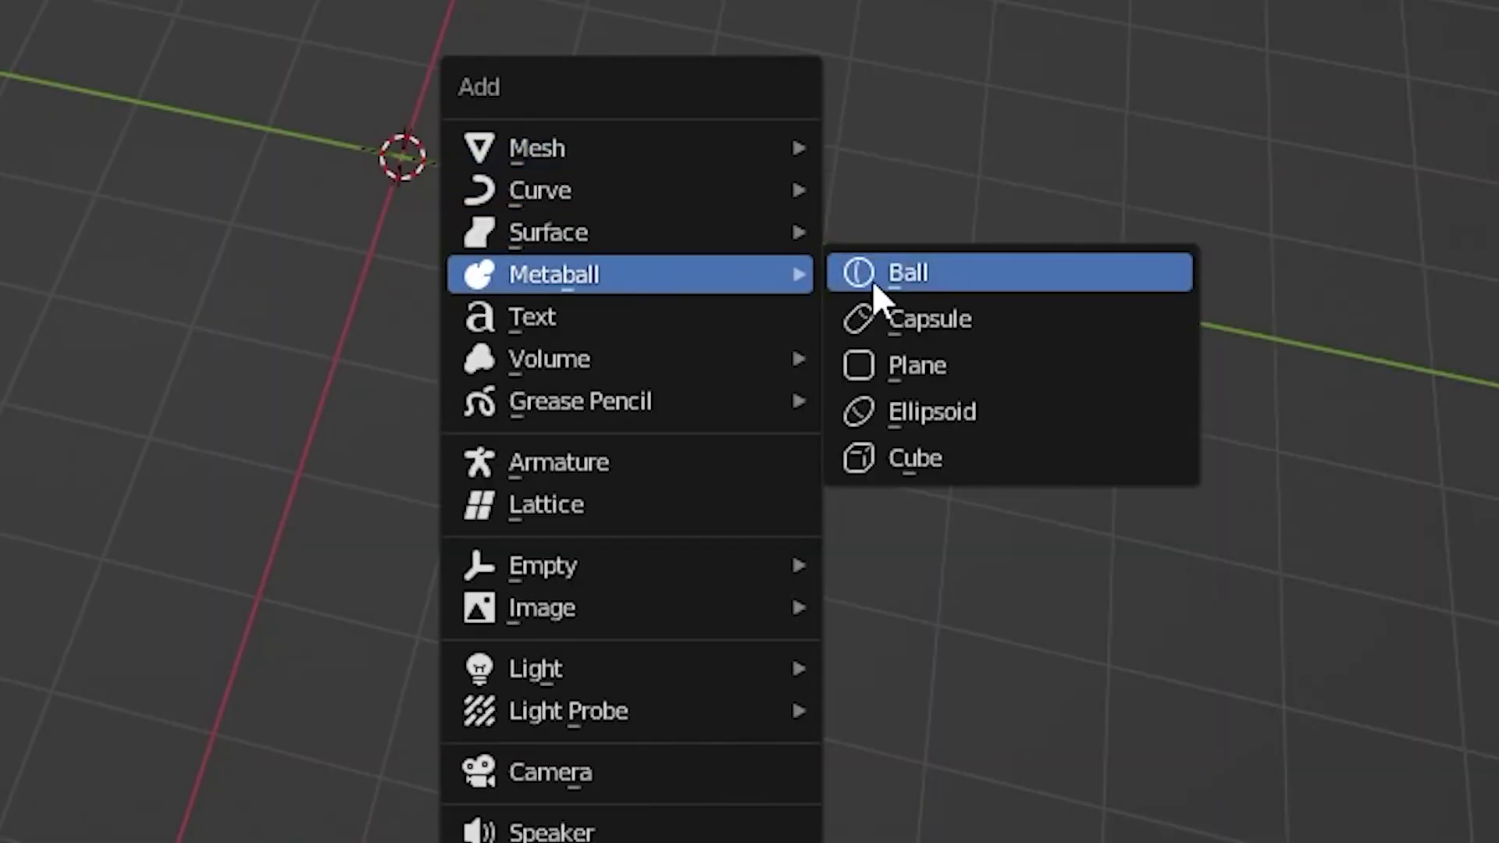
left_click(902, 275)
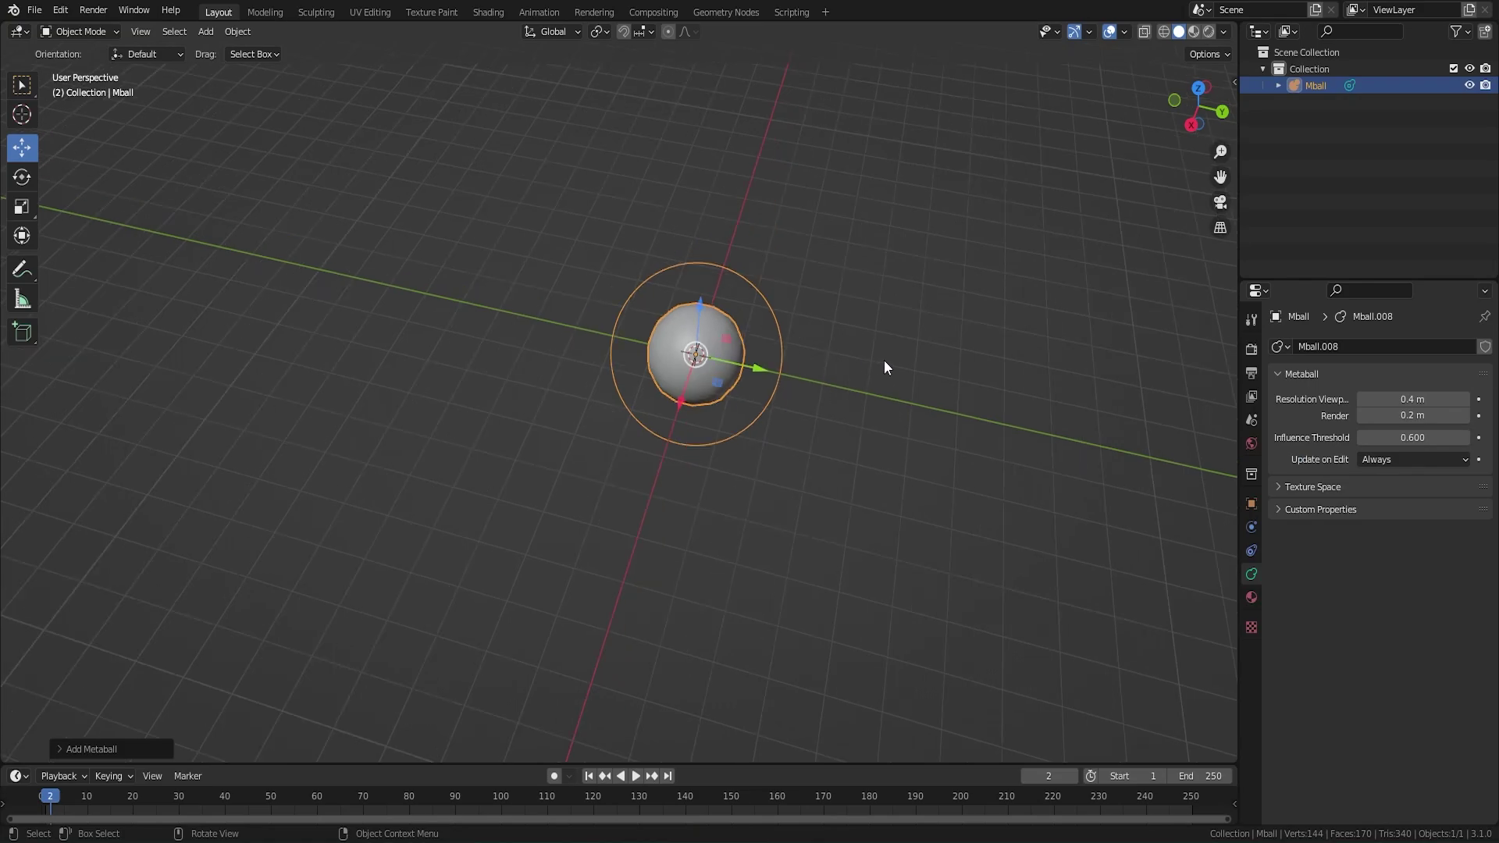
middle_click_drag(885, 367, 791, 306)
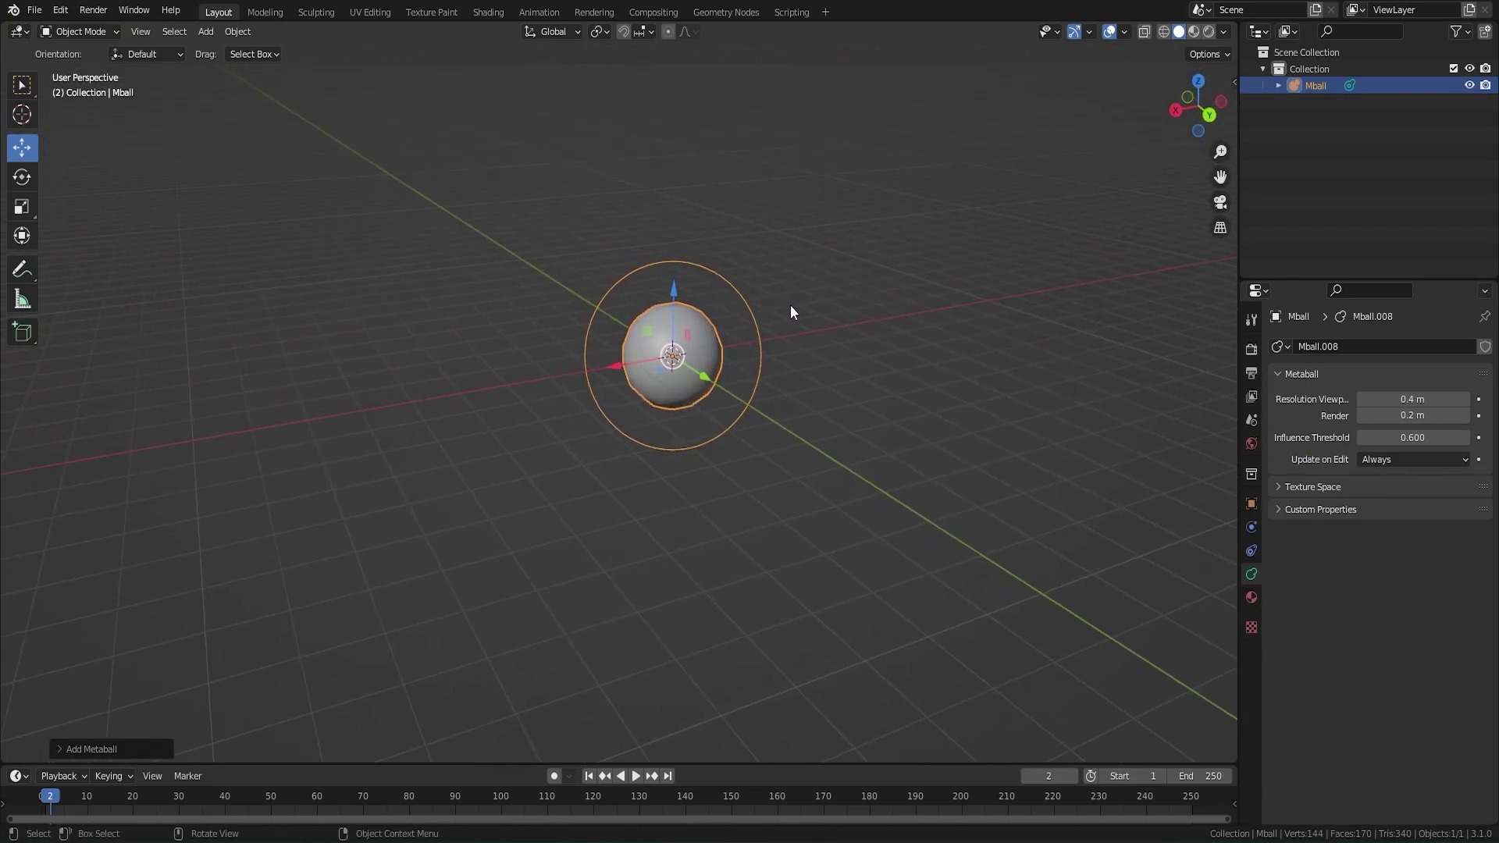
key("s")
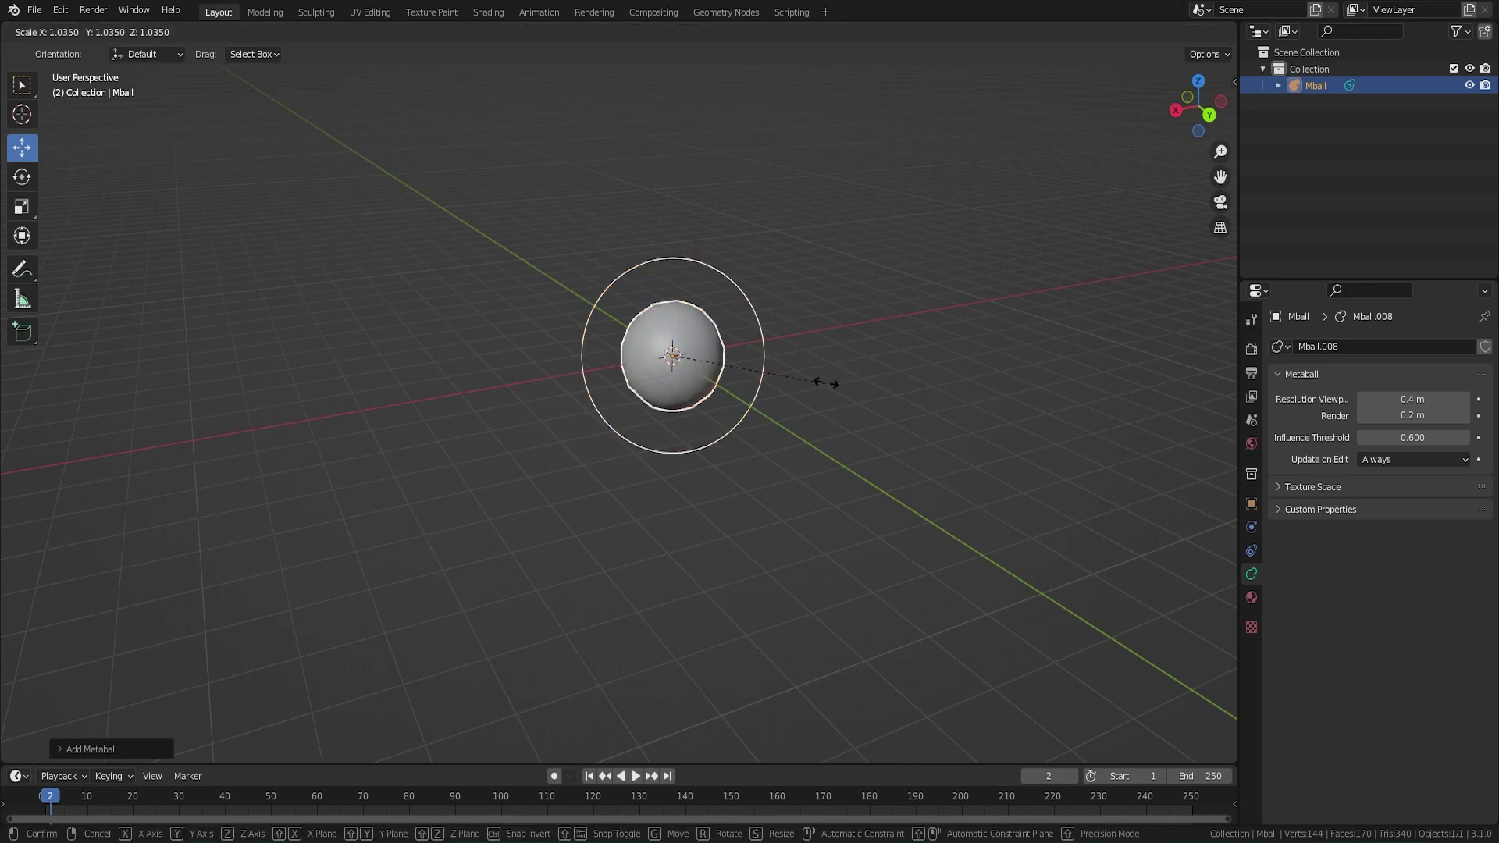
right_click(872, 363)
- Duplicate the metaball, offset the copy toward positive Y so it merges with the first, and scale it down slightly
middle_click_drag(834, 353, 871, 395)
scroll(871, 395, "up", 6)
middle_click_drag(1005, 283, 659, 357, "shift")
scroll(768, 370, "down", 4)
middle_click_drag(783, 370, 836, 364)
key("shift+d")
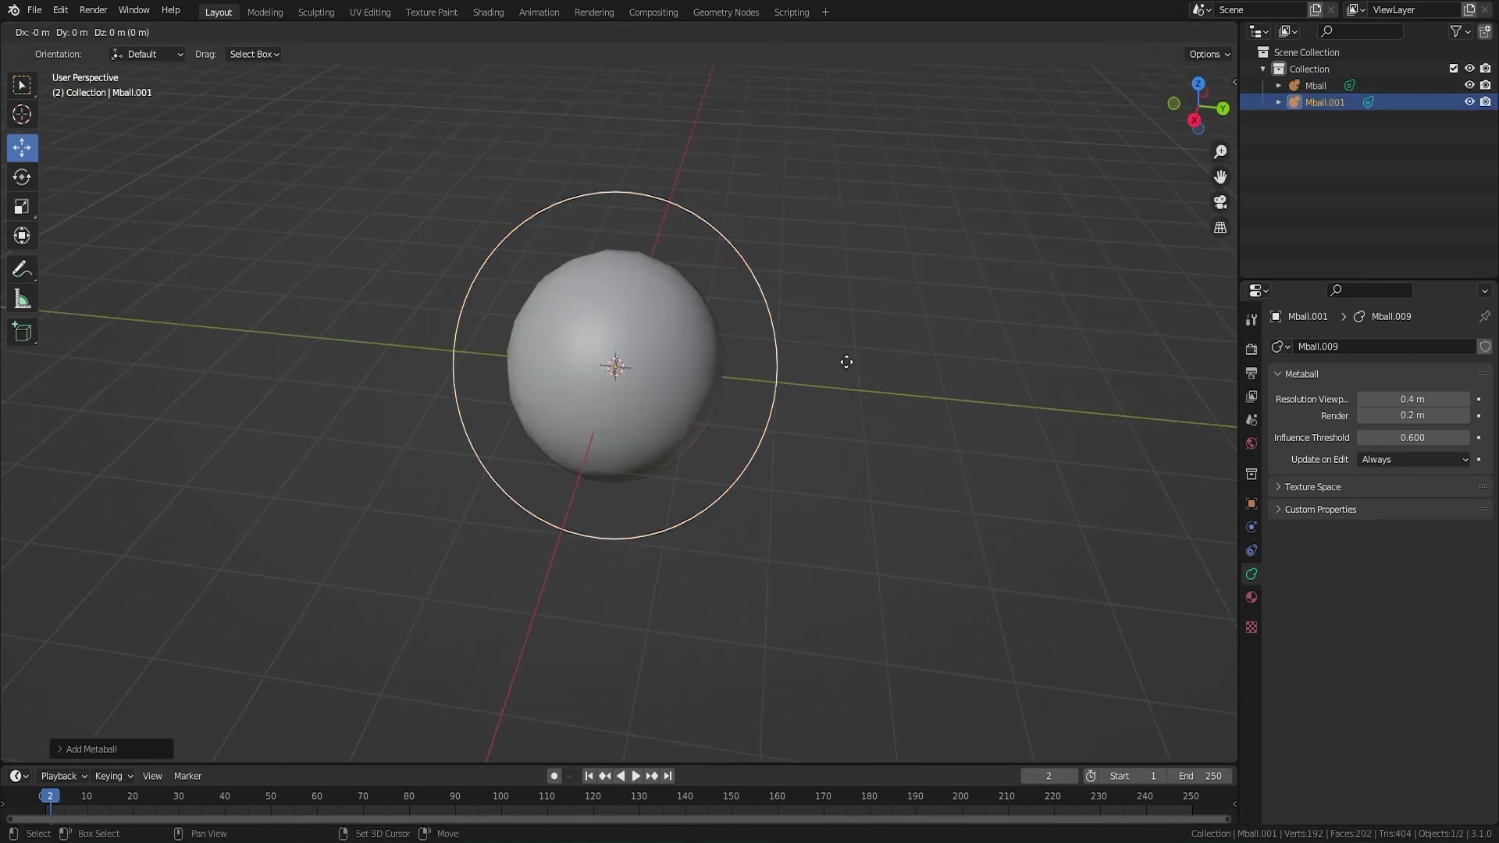
right_click(848, 363)
left_click_drag(887, 423, 790, 384)
key("s")
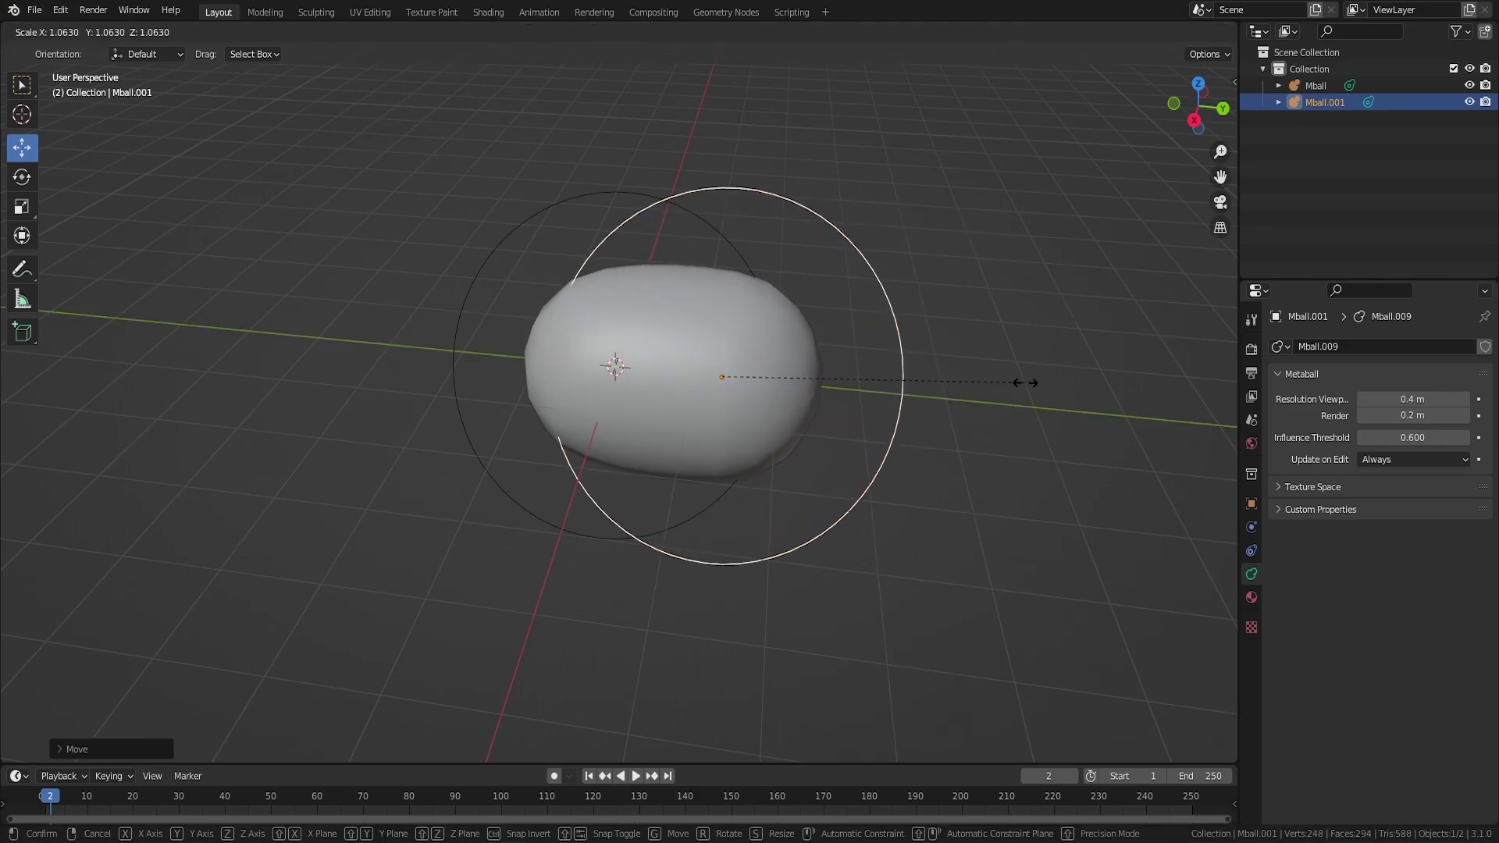
left_click(940, 378)
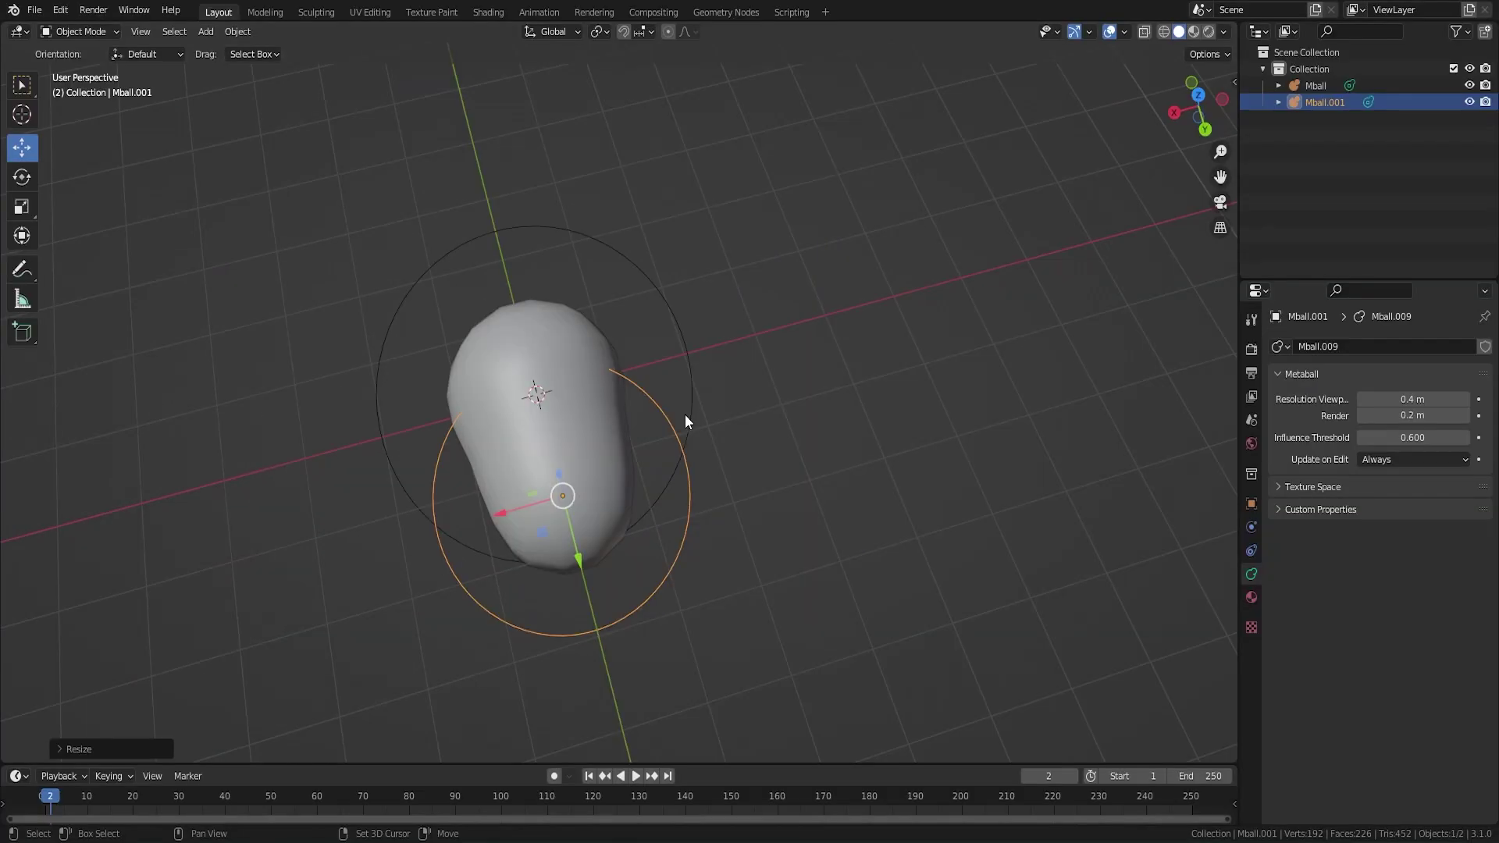
- Duplicate the smaller metaball, place the copy on the negative X side of the blob, and enlarge it
key("shift+d")
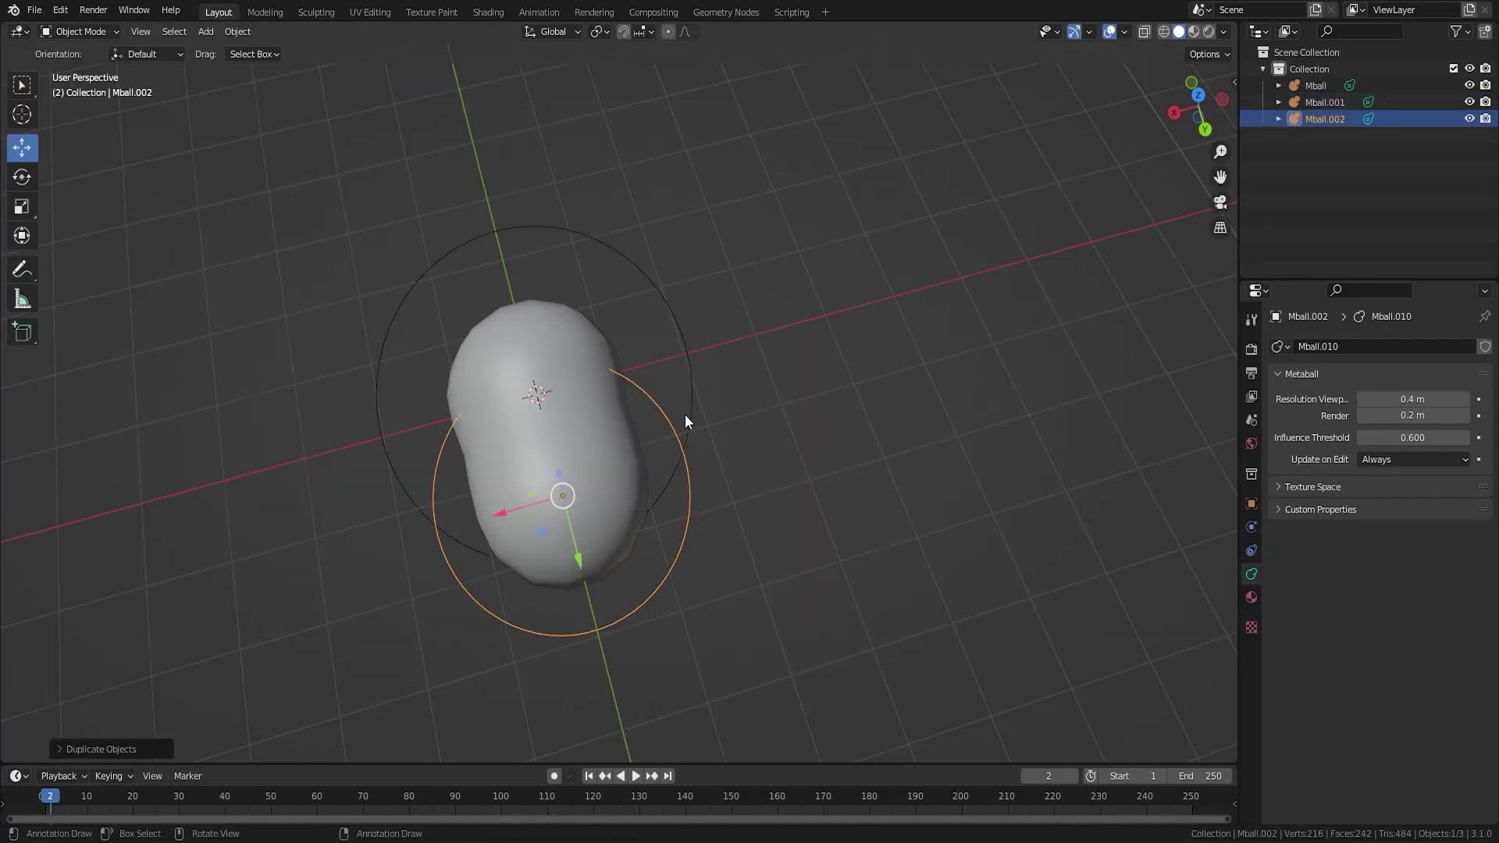
left_click(766, 361)
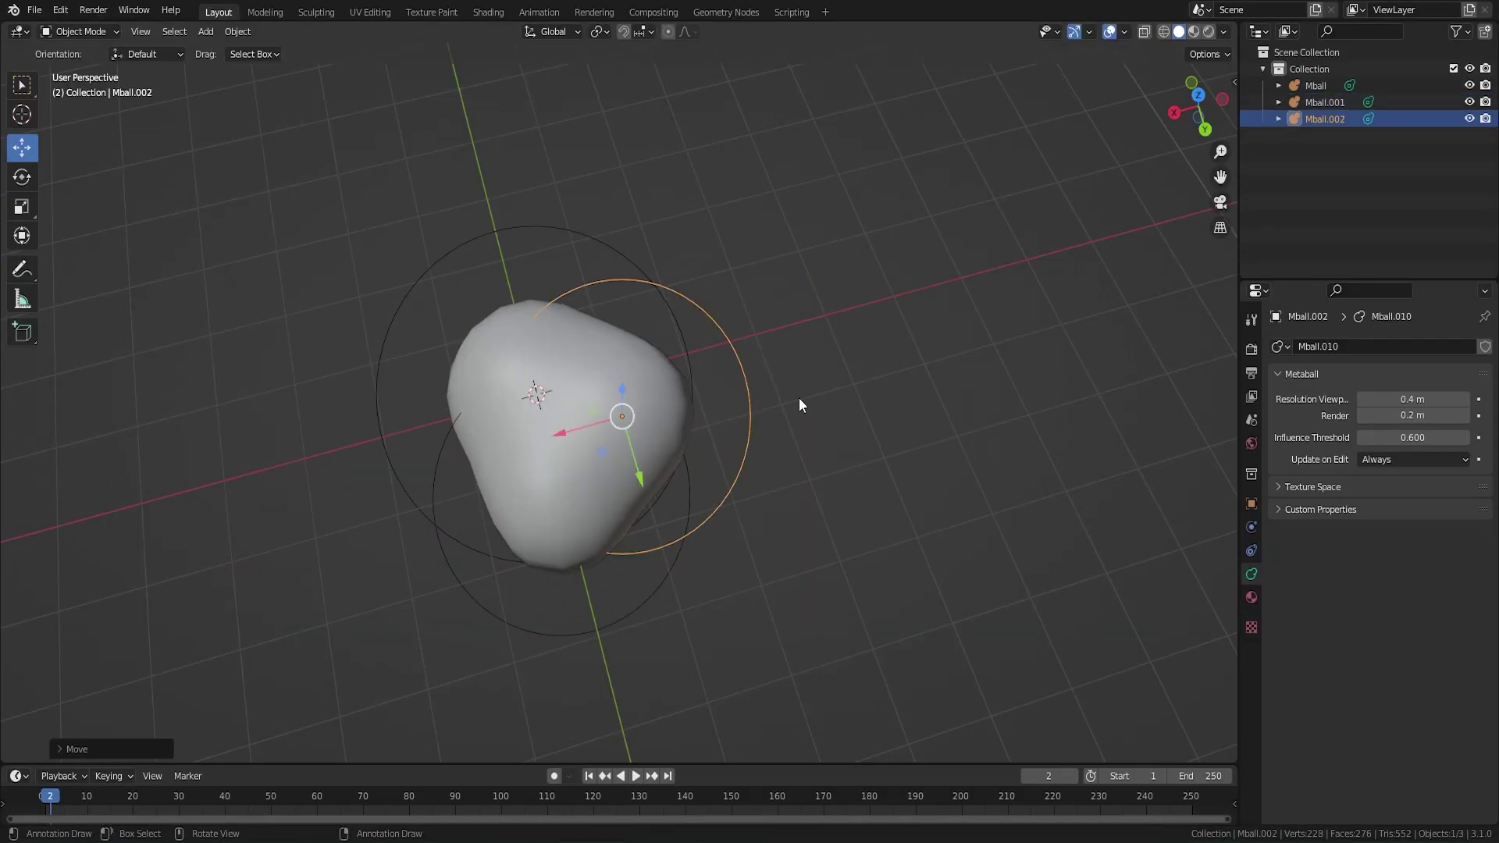
key("s")
left_click(875, 406)
- Duplicate the enlarged metaball, place the copy at the positive X end of the blob, and scale it down slightly
key("shift+d")
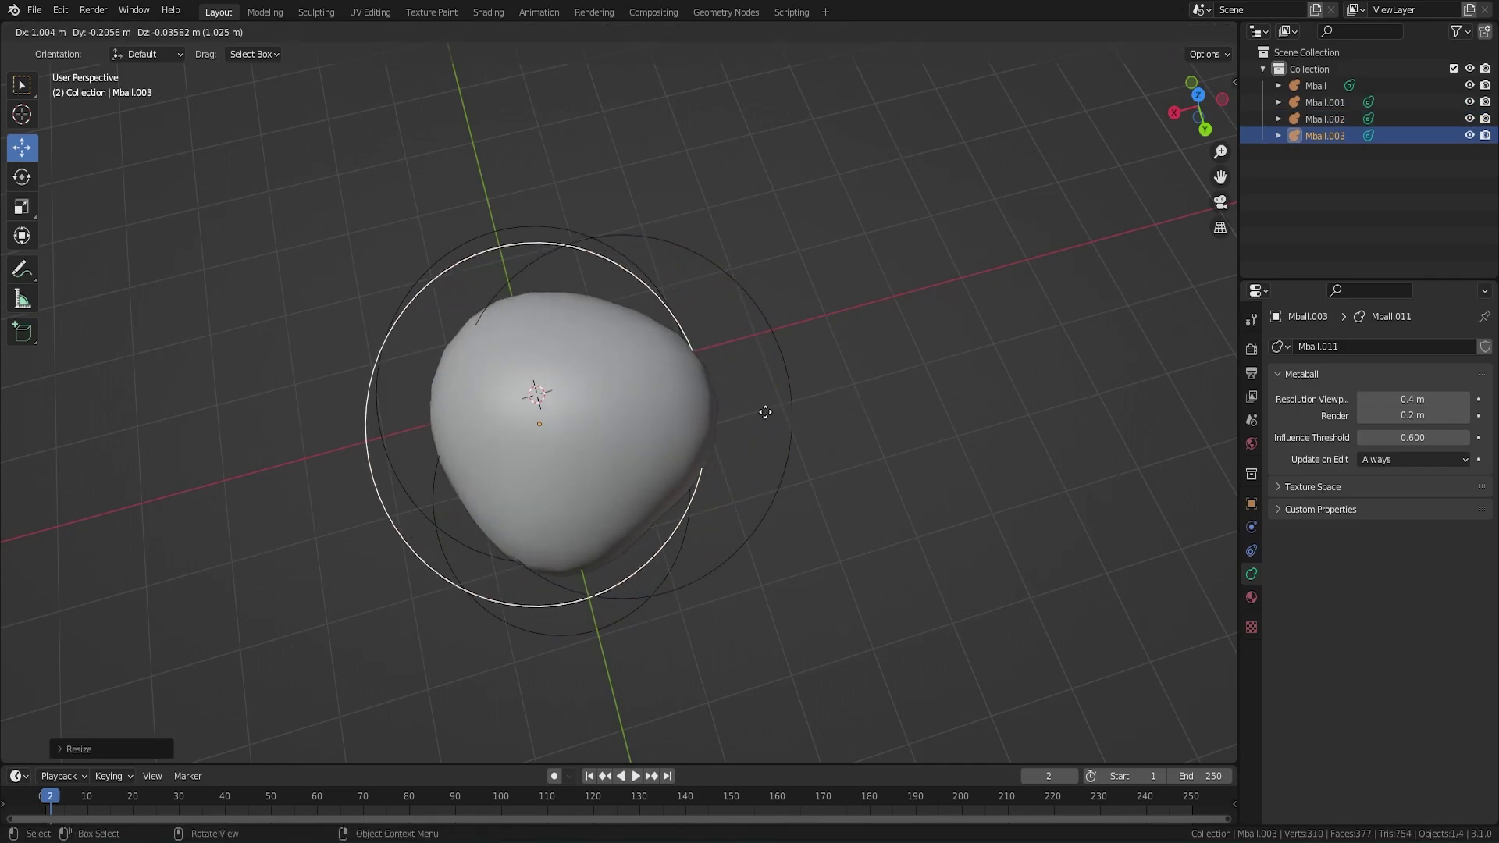
left_click(700, 458)
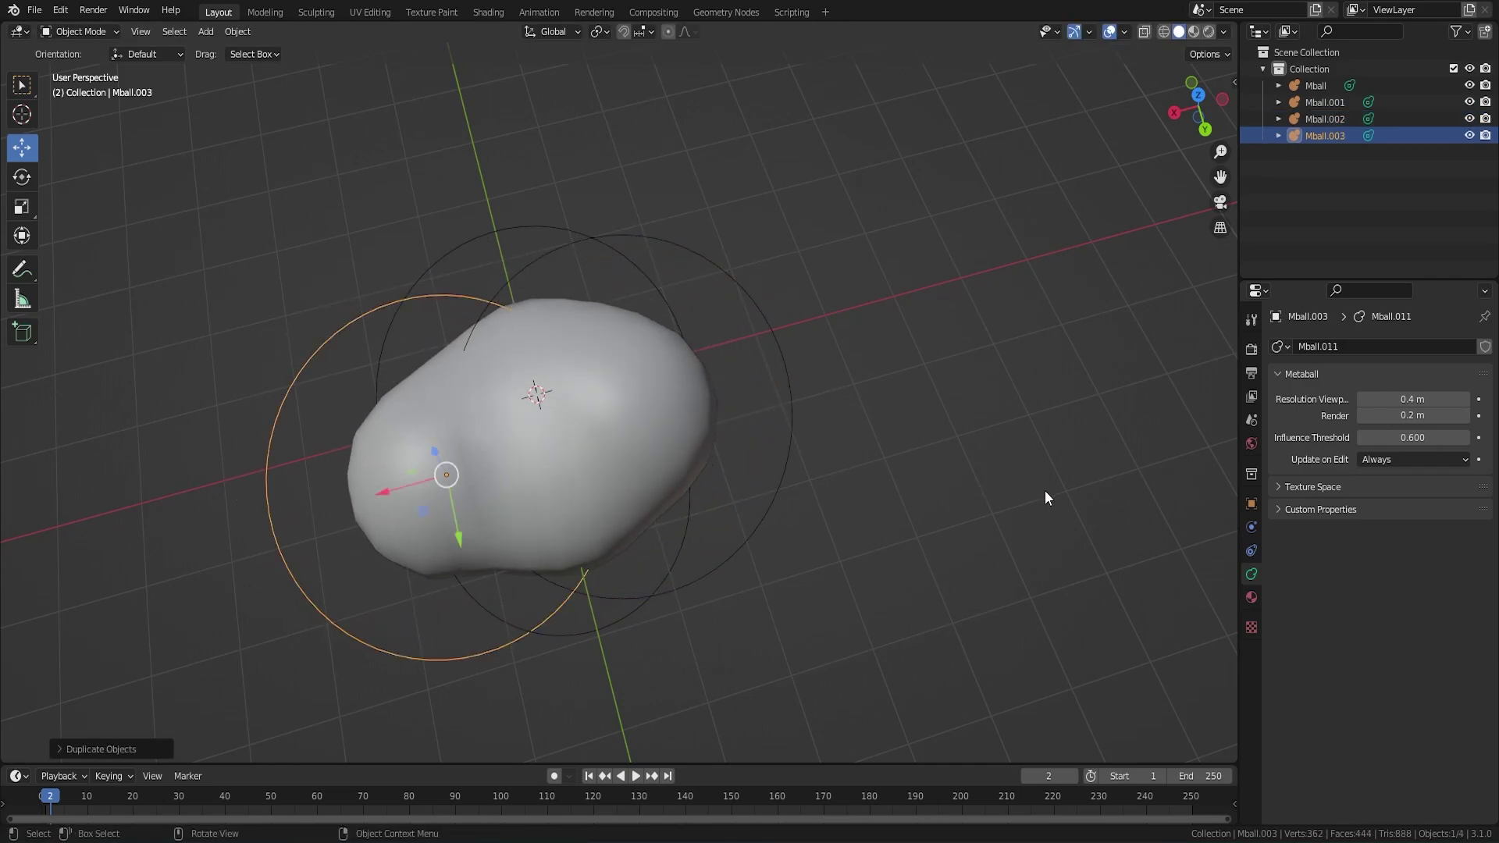
key("s")
left_click(949, 474)
- Duplicate the large metaball on the negative X side, shrink the copy, and move it outward by about 1.1 m
middle_click_drag(719, 445, 752, 321)
left_click(763, 314)
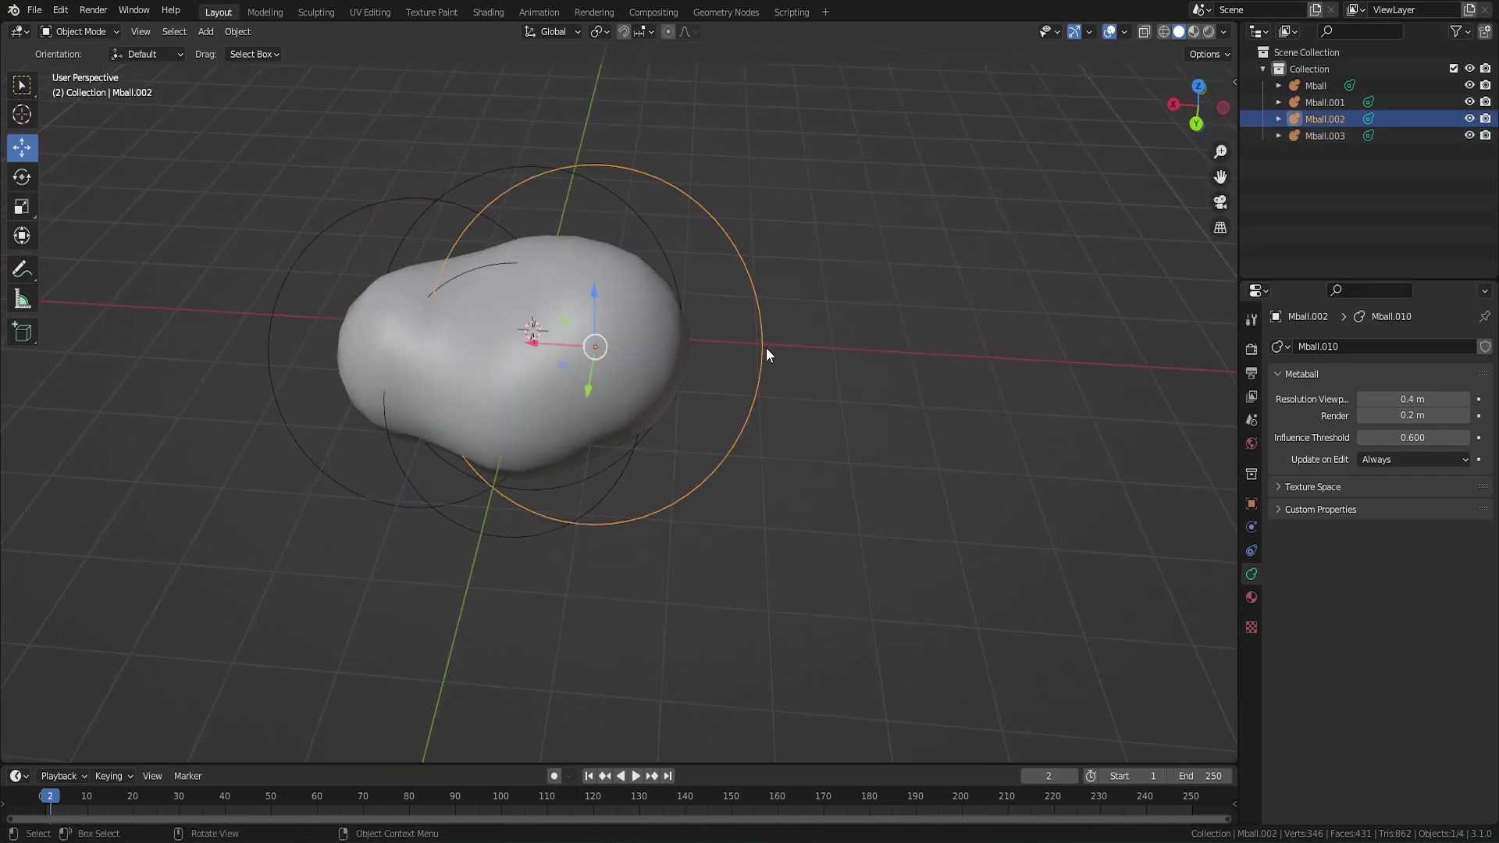
key("shift+d")
right_click(767, 349)
key("s")
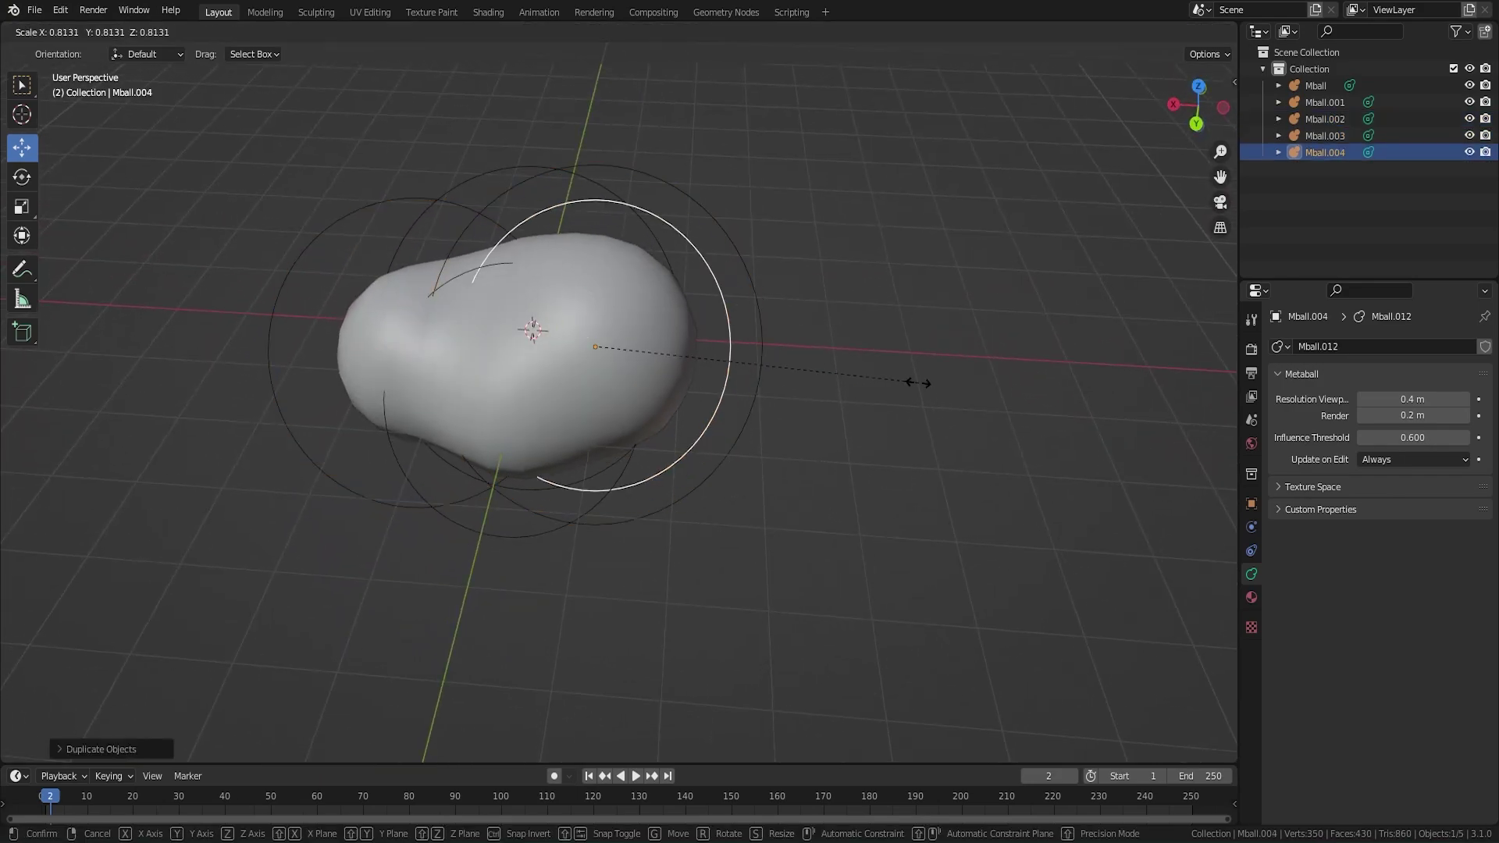
left_click(859, 372)
key("g")
left_click_drag(881, 406, 917, 409)
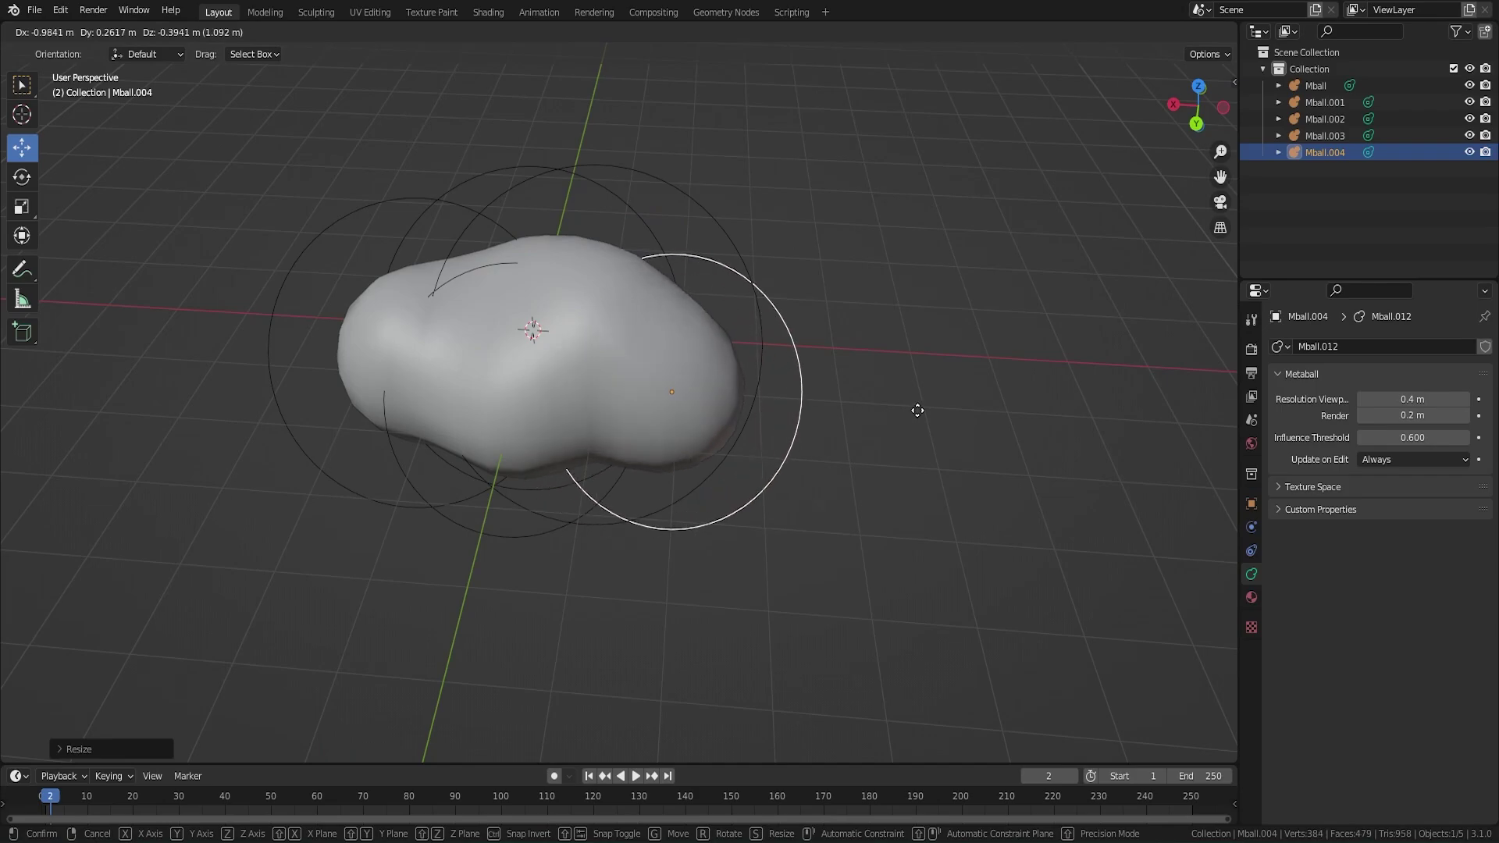
left_click(917, 409)
- Fine-tune the position of the small outer metaball along the Y axis and the Z axis
middle_click_drag(916, 409, 534, 469)
key("g")
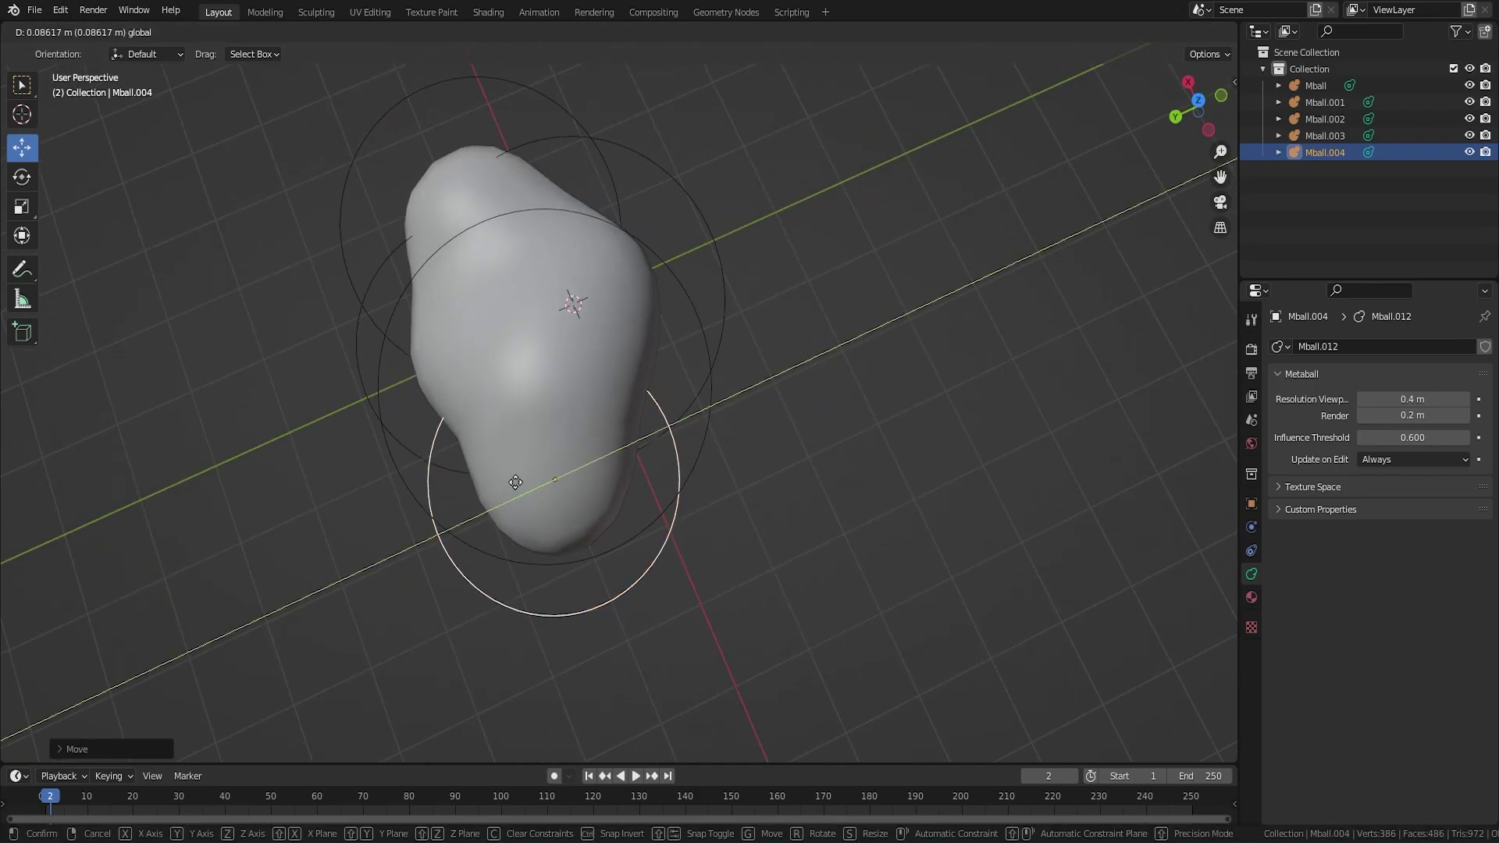
left_click(636, 457)
key("g")
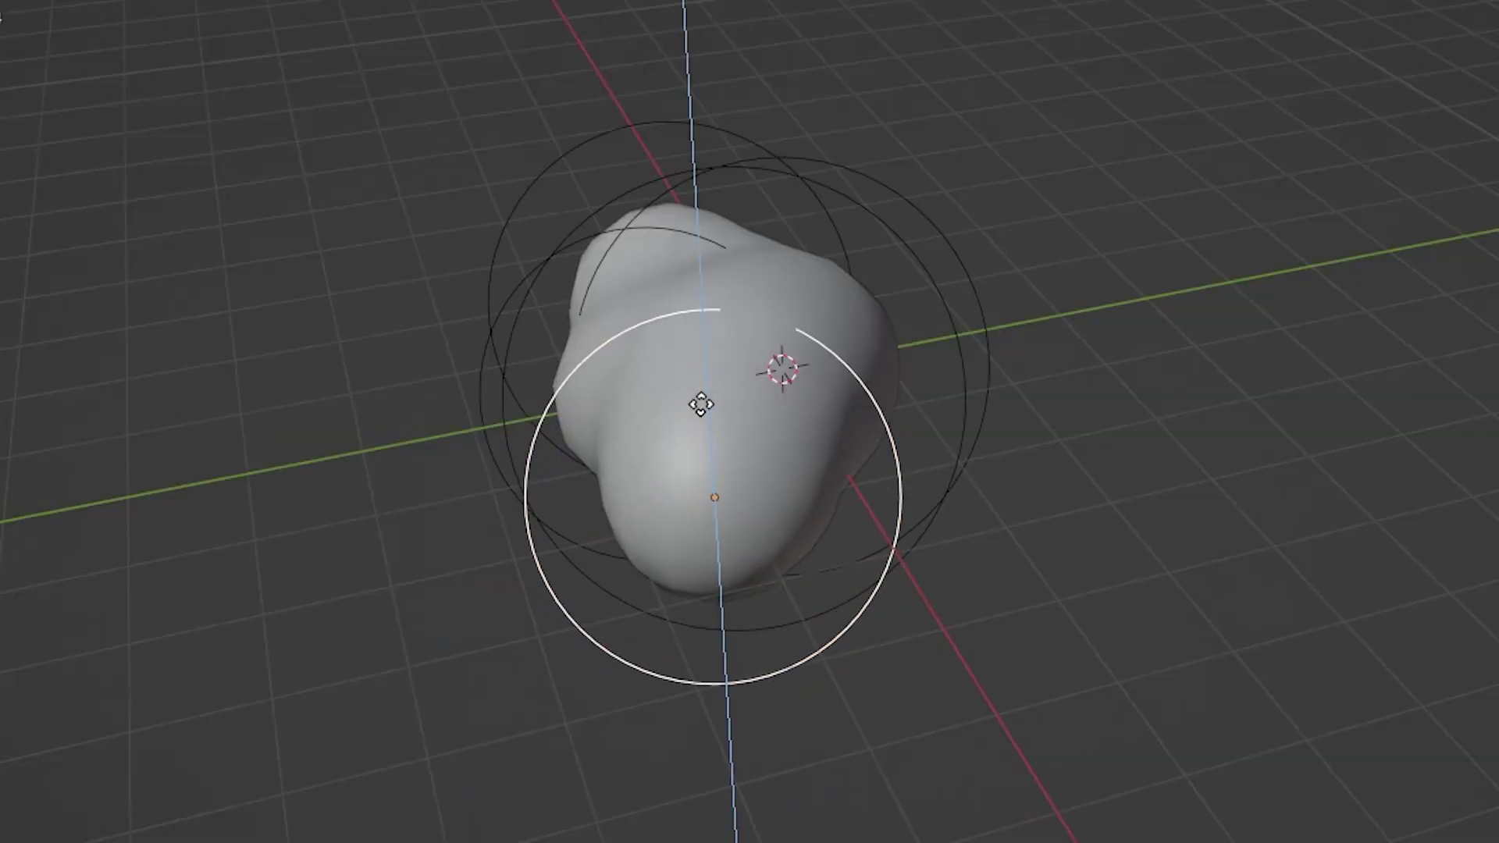
left_click(700, 404)
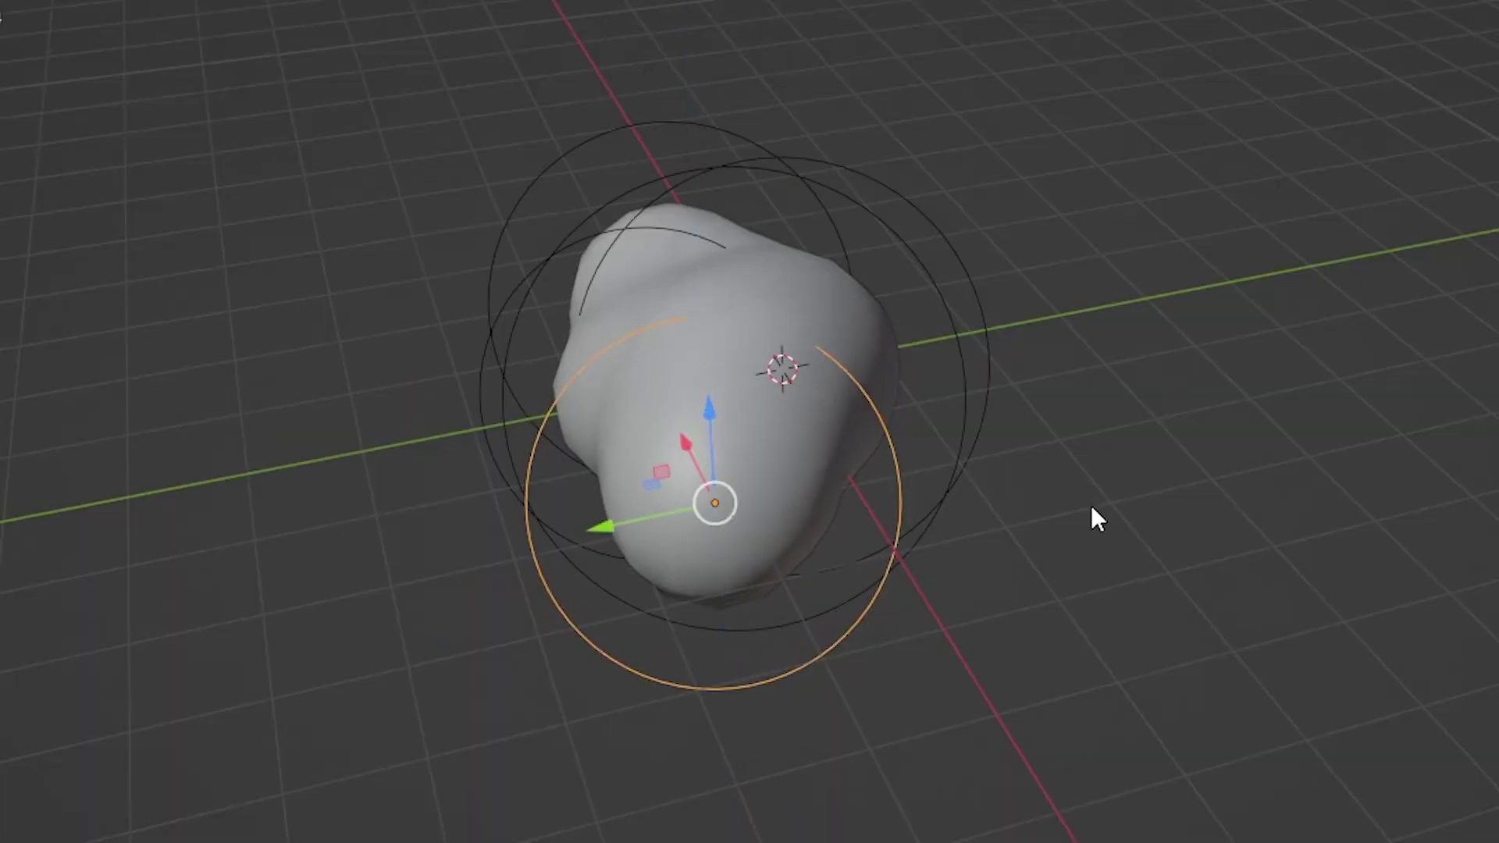
- Duplicate the small outer metaball about 1.6 m toward negative Y, shrink the copy slightly, and adjust its position
key("g")
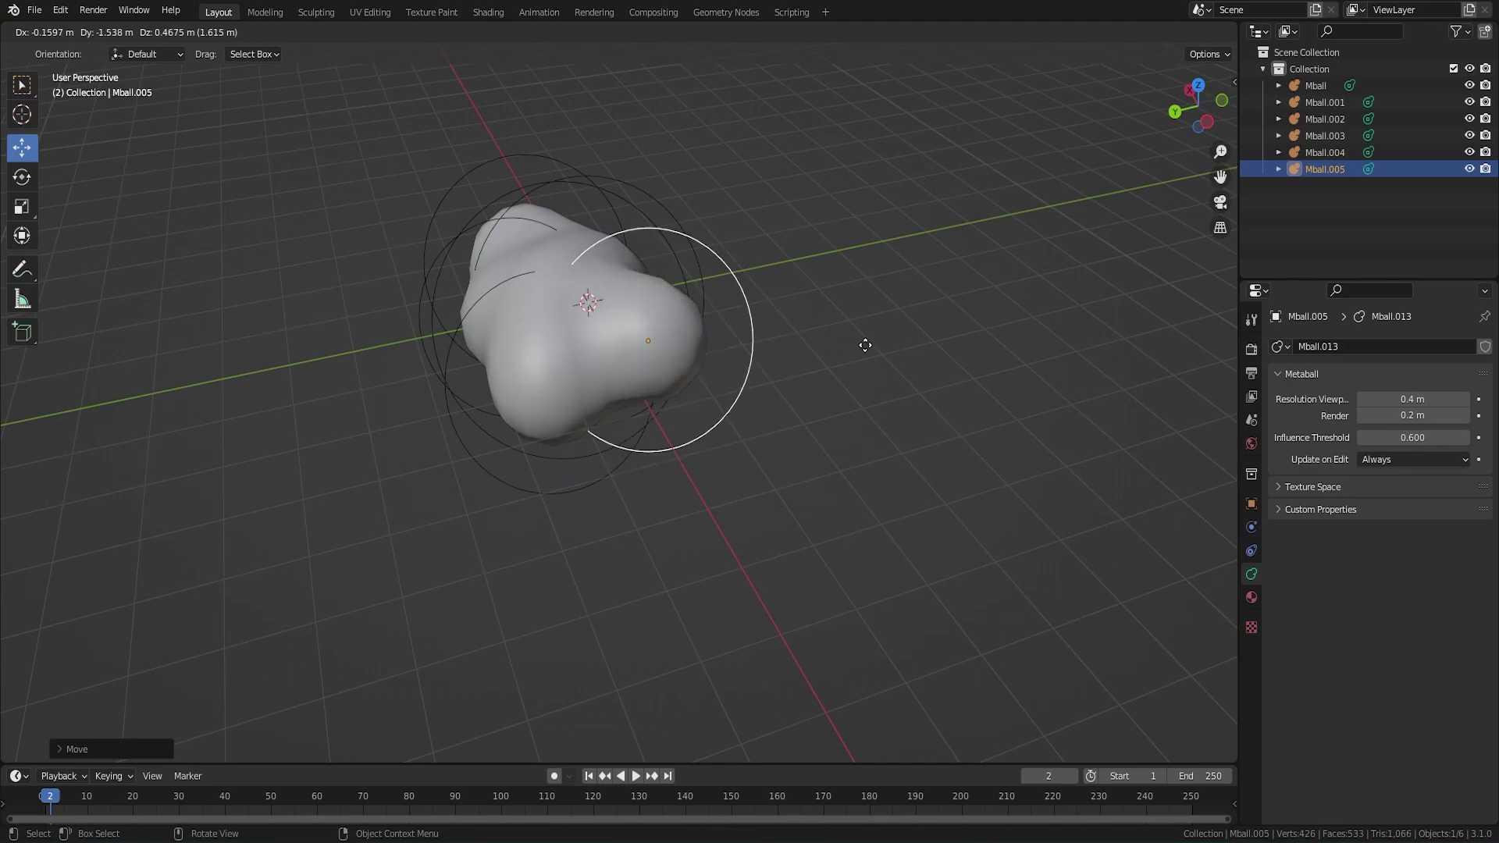
left_click(870, 345)
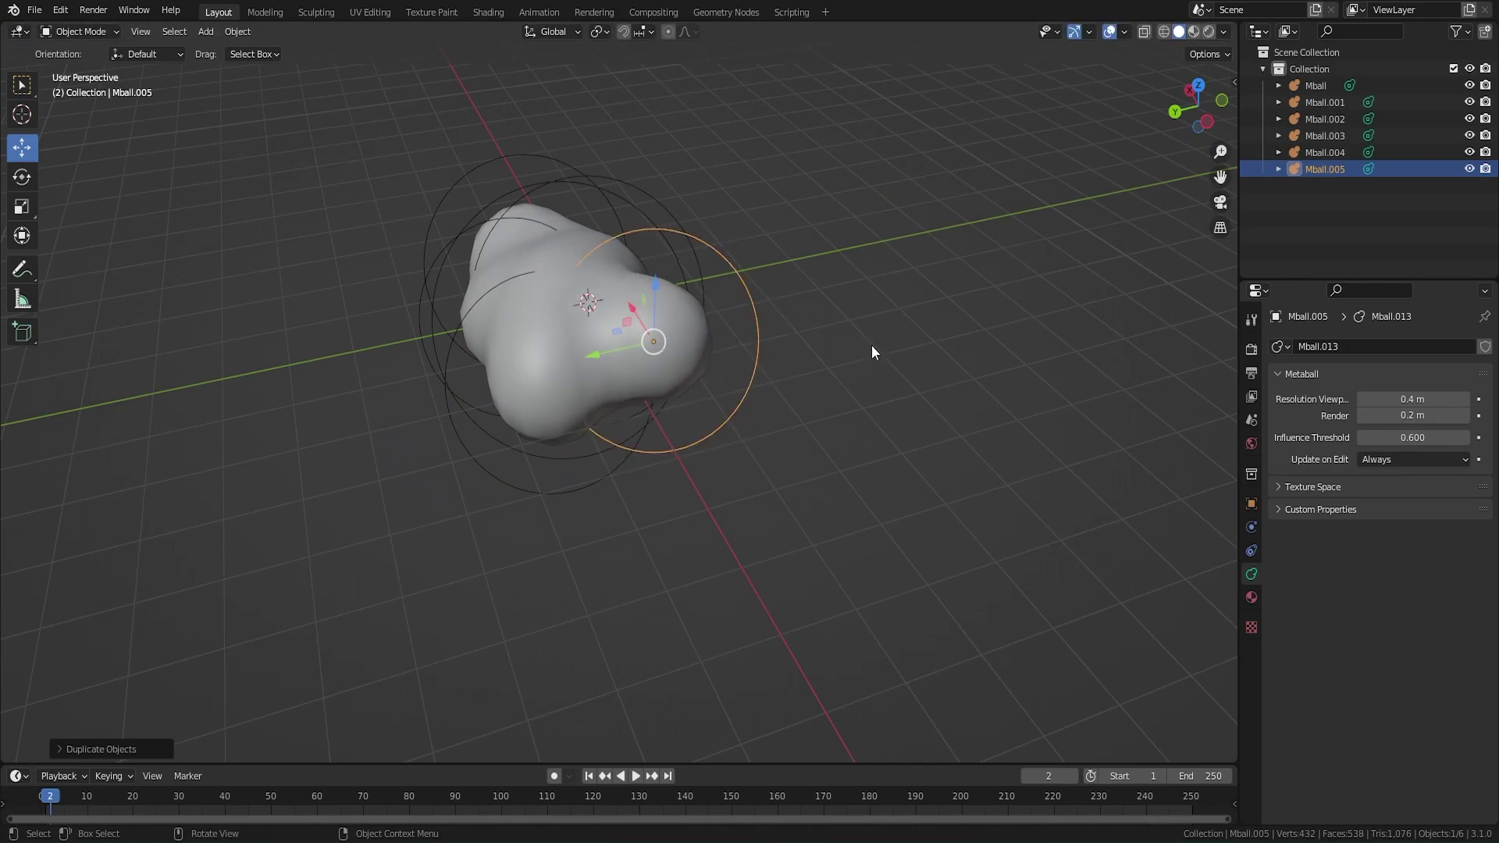
key("s")
left_click(813, 355)
middle_click_drag(813, 355, 637, 392)
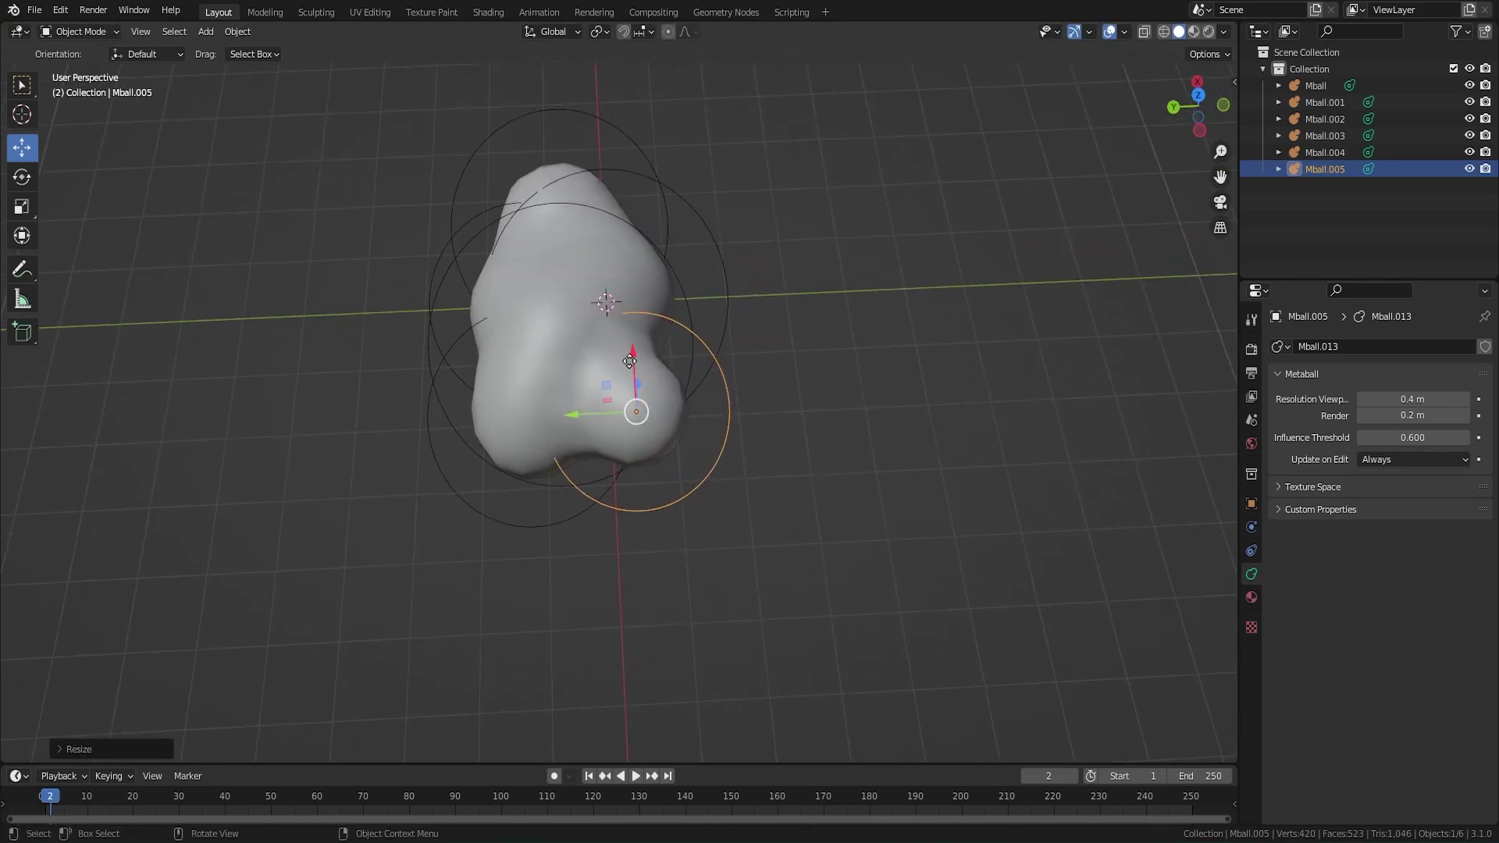
key("g")
left_click(613, 382)
- Duplicate the small negative-Y metaball, place the copy low on the blob's negative X side, and fine-tune its height
middle_click_drag(837, 385, 752, 387)
key("shift+d")
left_click(736, 289)
left_click_drag(612, 314, 613, 299)
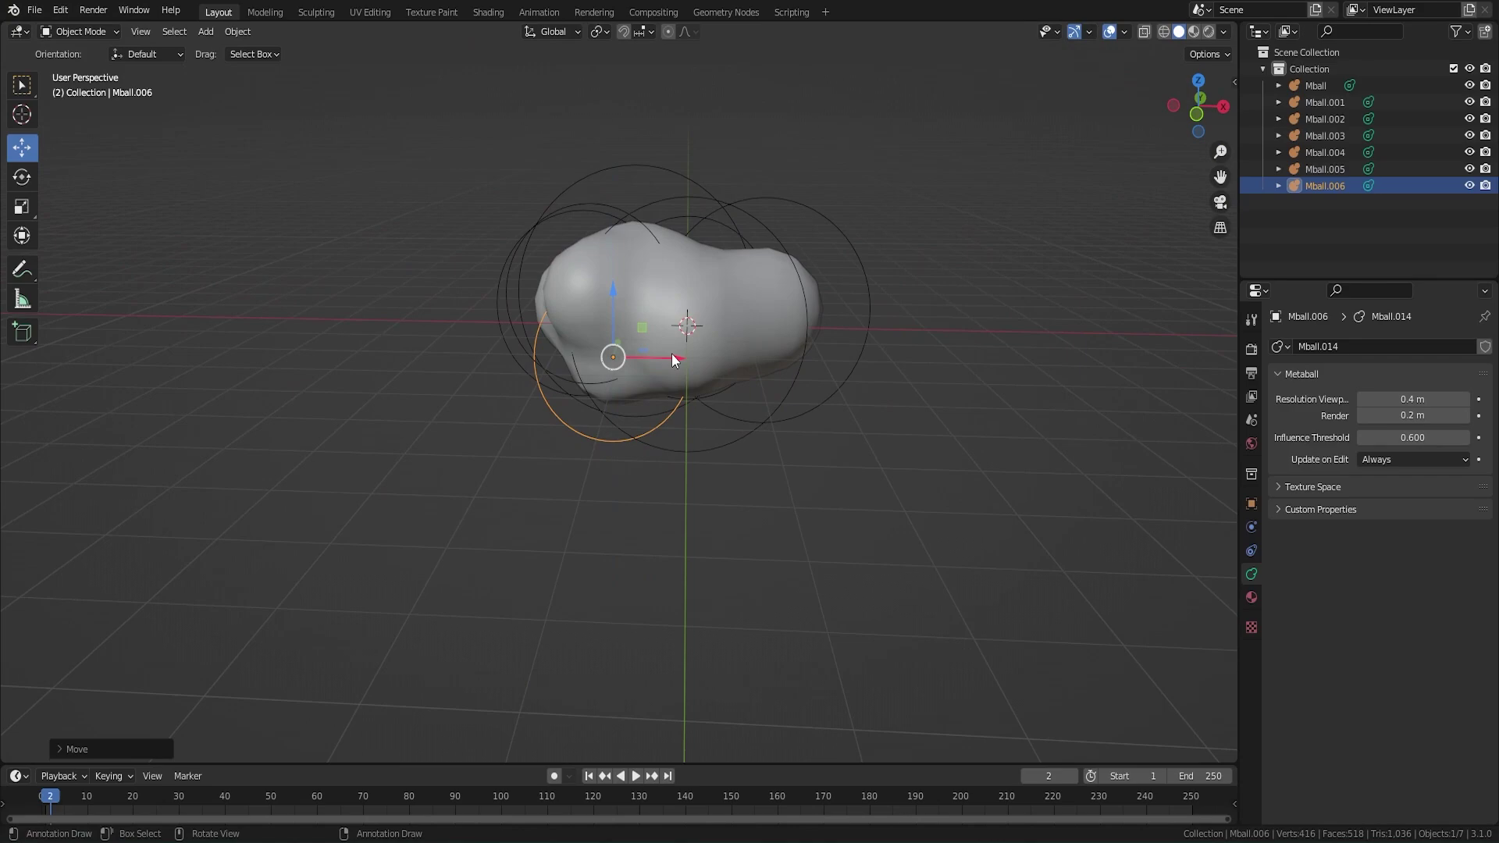
left_click(671, 357)
- Duplicate the low metaball, place the copy on top of the blob's positive X side, and adjust its size and position
key("shift+d")
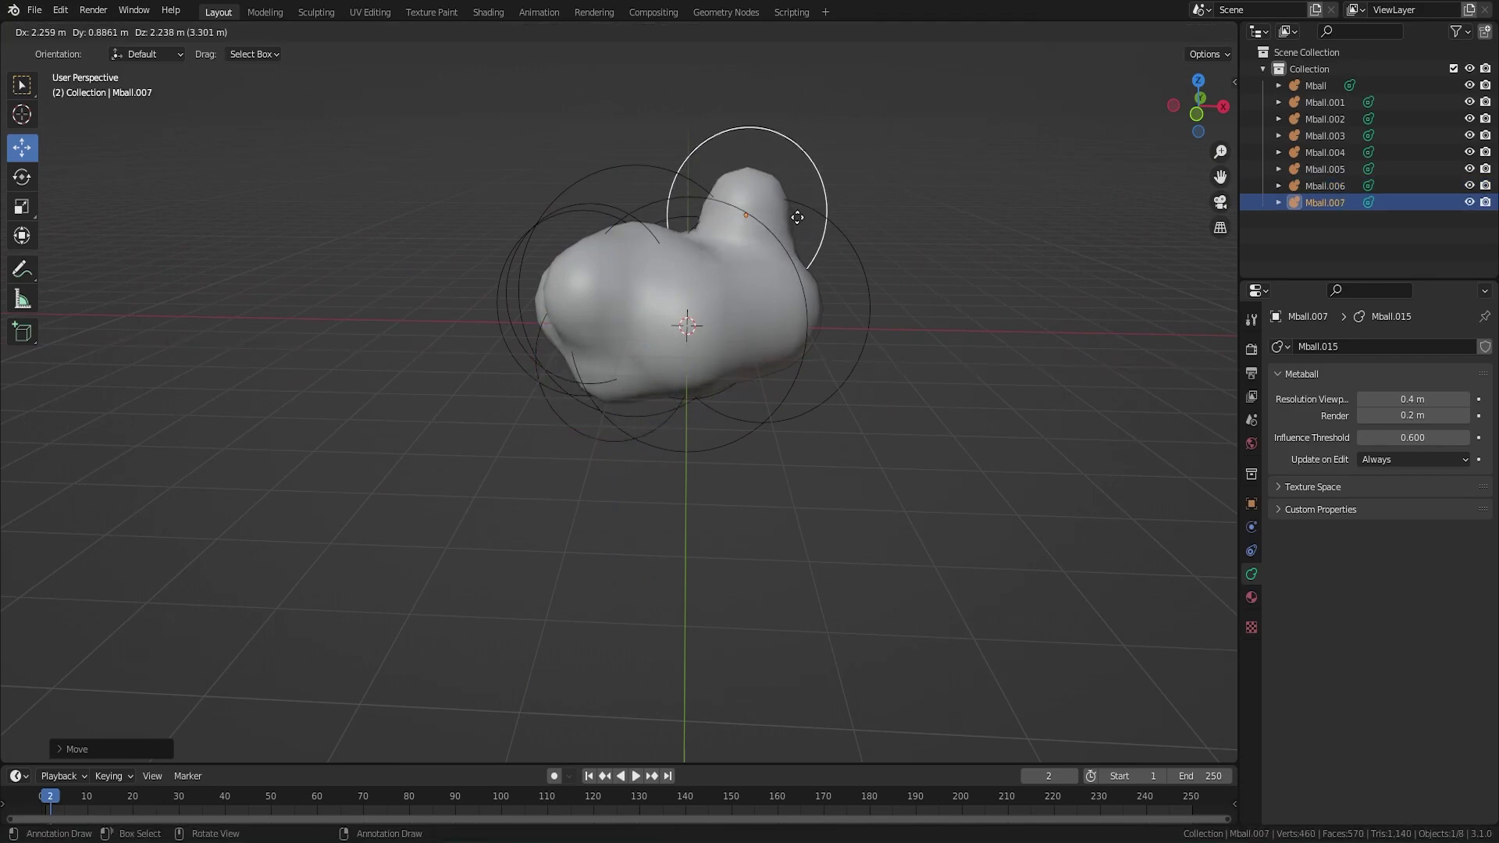
left_click(784, 251)
key("s")
left_click(959, 271)
middle_click_drag(957, 271, 873, 348)
left_click_drag(798, 317, 784, 328)
- Duplicate the upper positive-X metaball about 2 m downward, rotate the copy, and nudge it along the Y axis
middle_click_drag(910, 356, 970, 235)
key("shift+d")
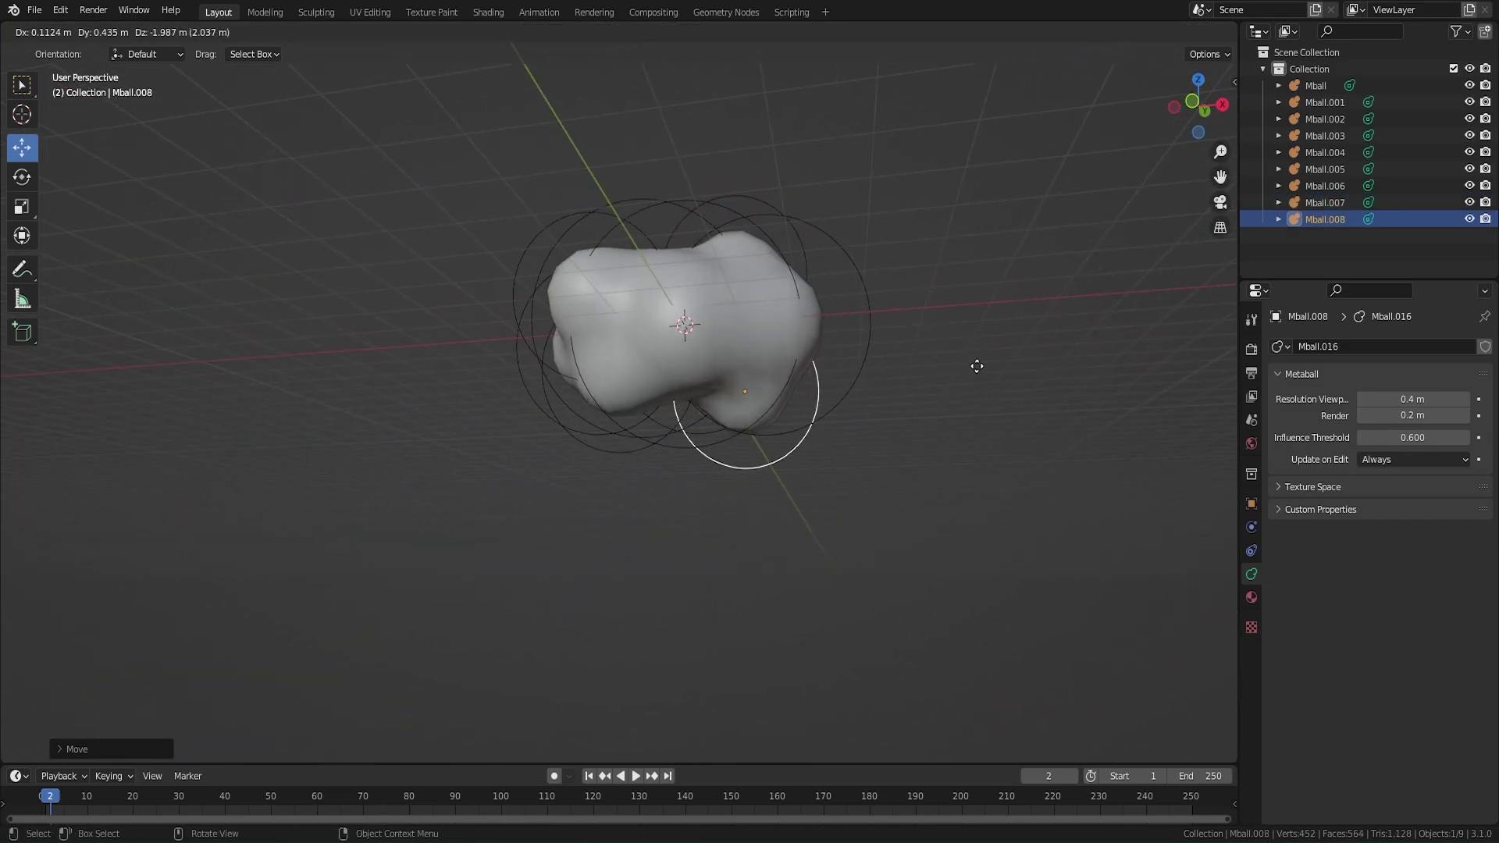
left_click(977, 365)
middle_click_drag(977, 366, 826, 422)
key("r")
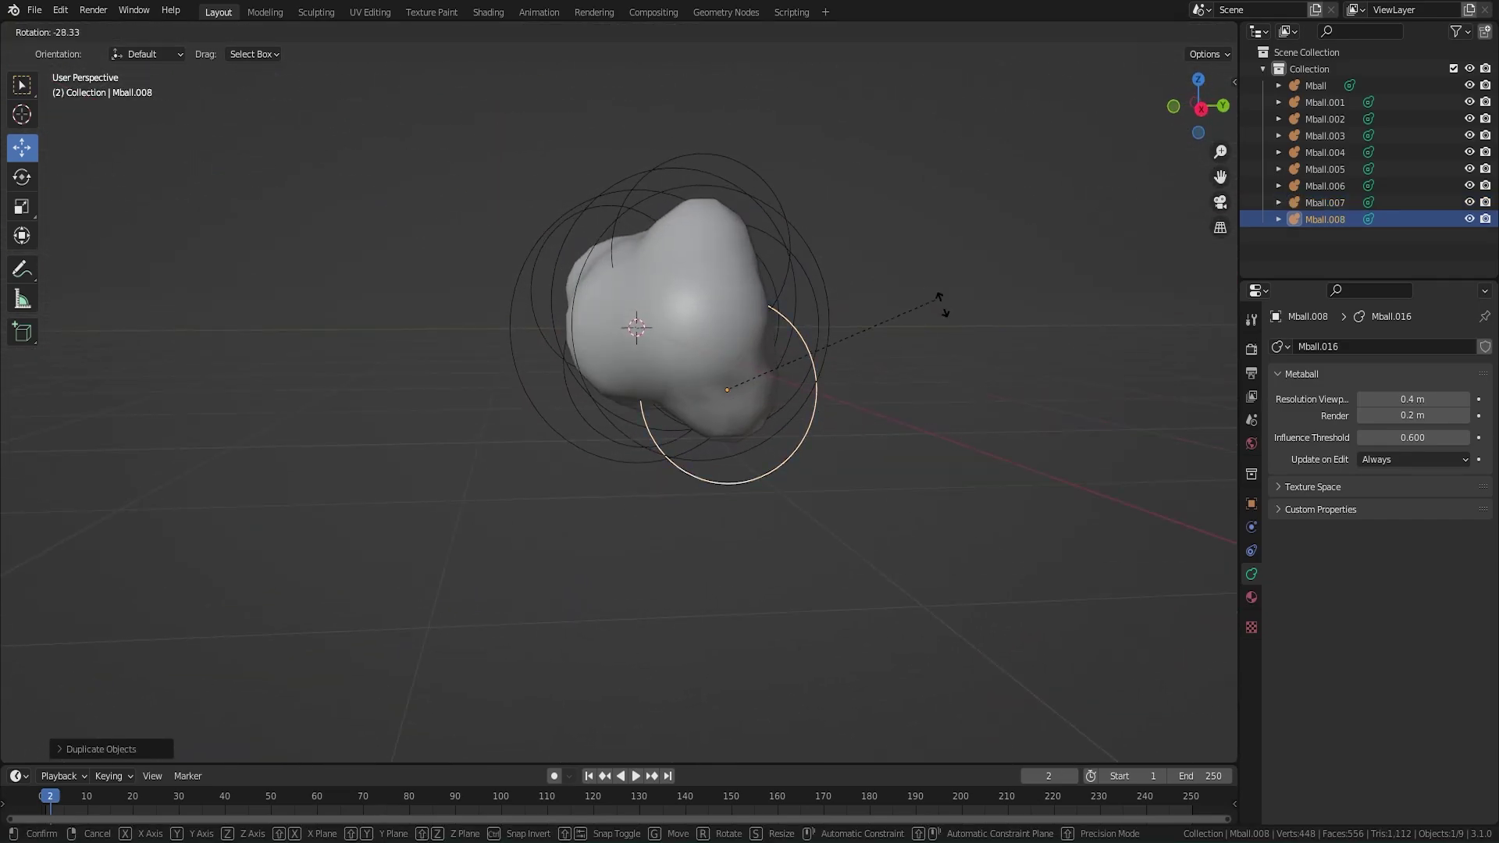
left_click(983, 309)
left_click_drag(775, 388, 752, 390)
middle_click_drag(803, 398, 855, 385)
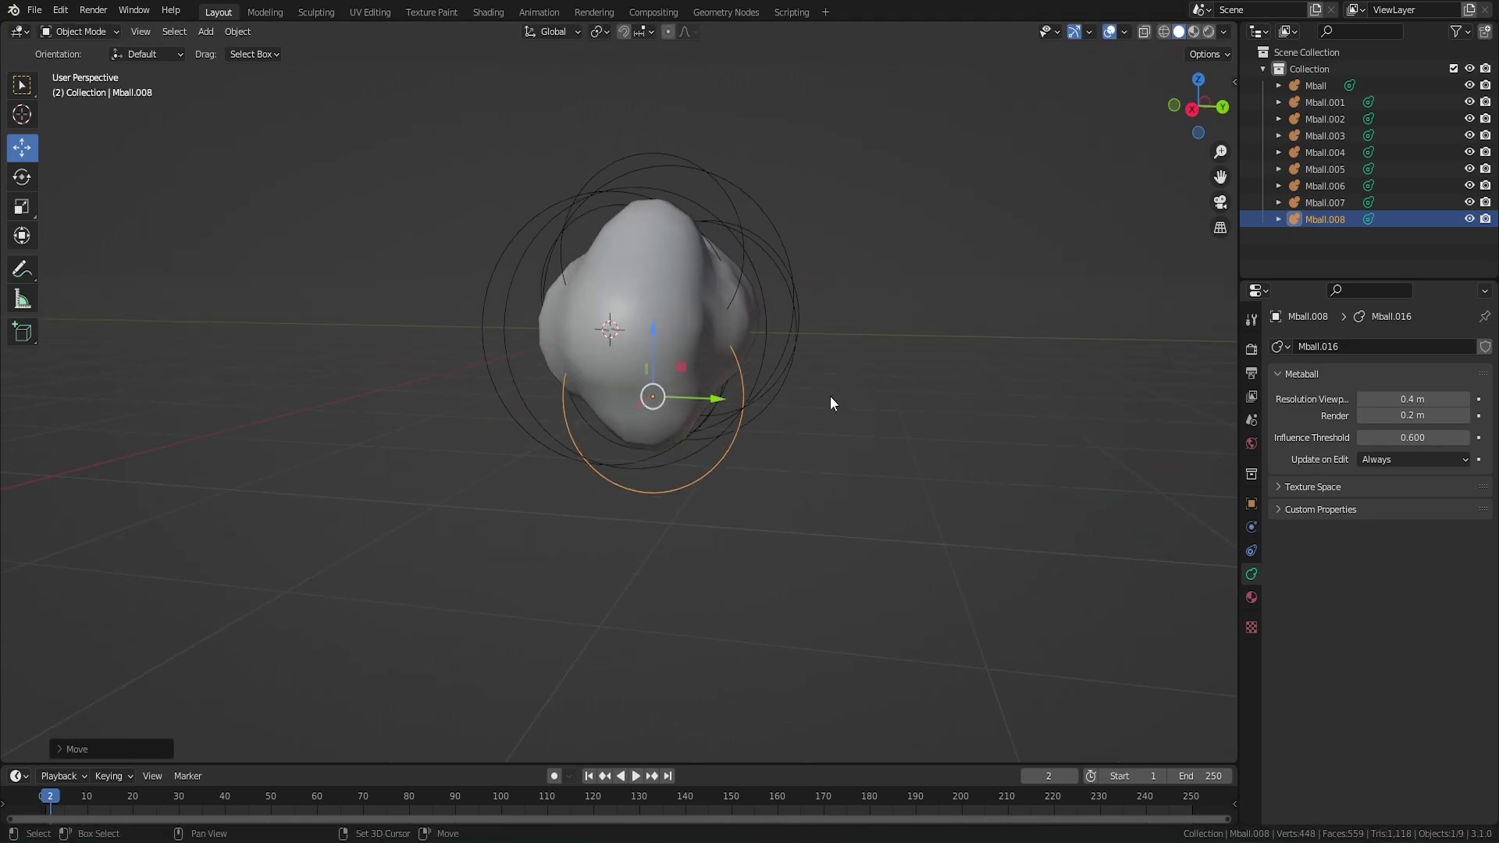
- Duplicate the lower metaball, shift the copy along the X axis toward the negative side, and enlarge it slightly
key("shift+d")
left_click(907, 329)
middle_click_drag(907, 329, 821, 372)
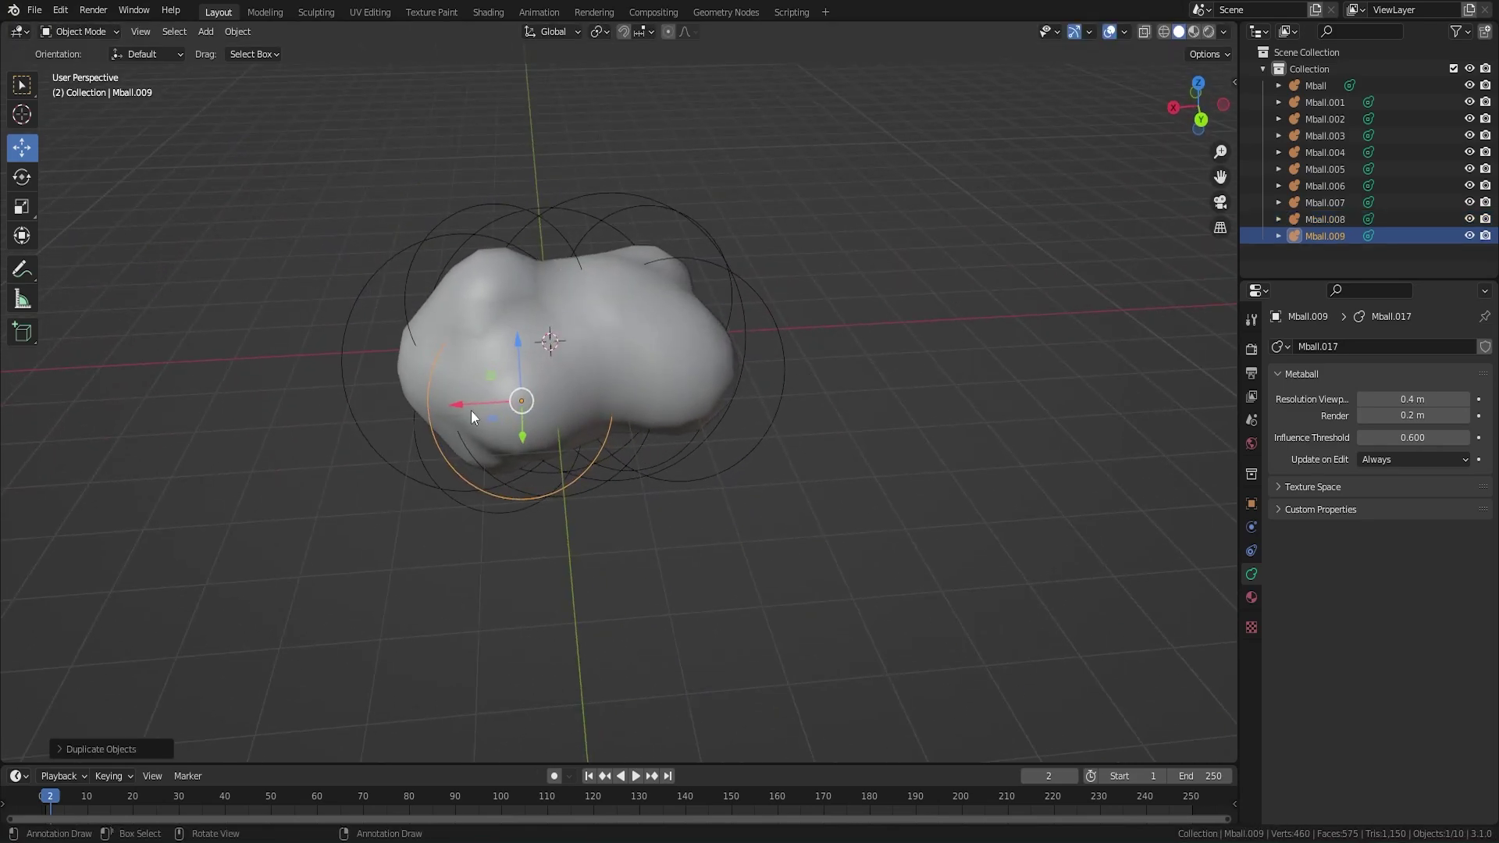
left_click_drag(471, 411, 563, 406)
key("s")
left_click(746, 402)
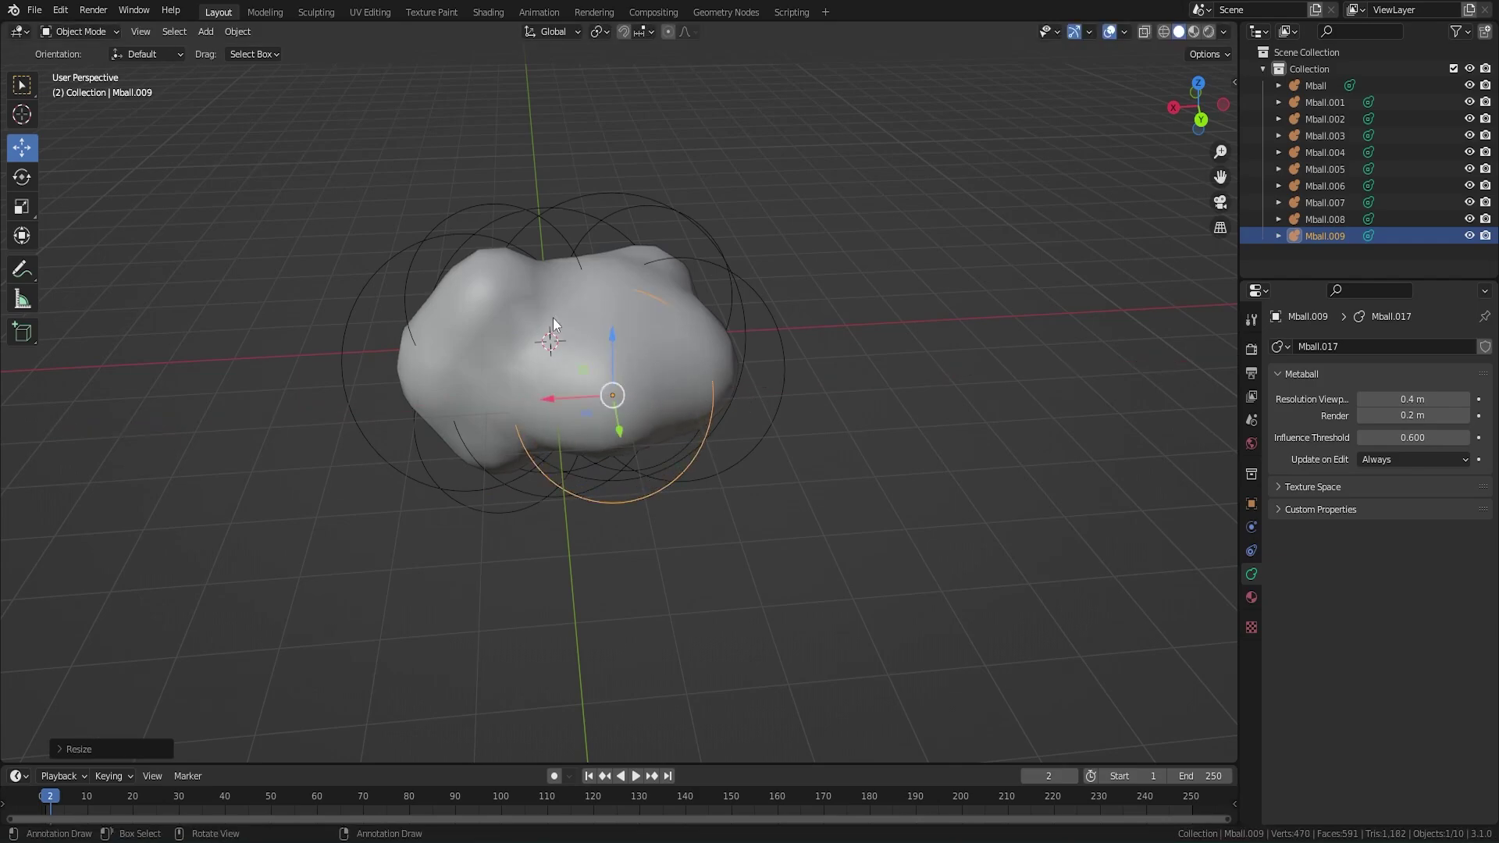
- Scale the upper positive-X metaball down slightly and place a duplicate of it at the blob's upper negative X side
left_click(498, 214)
key("s")
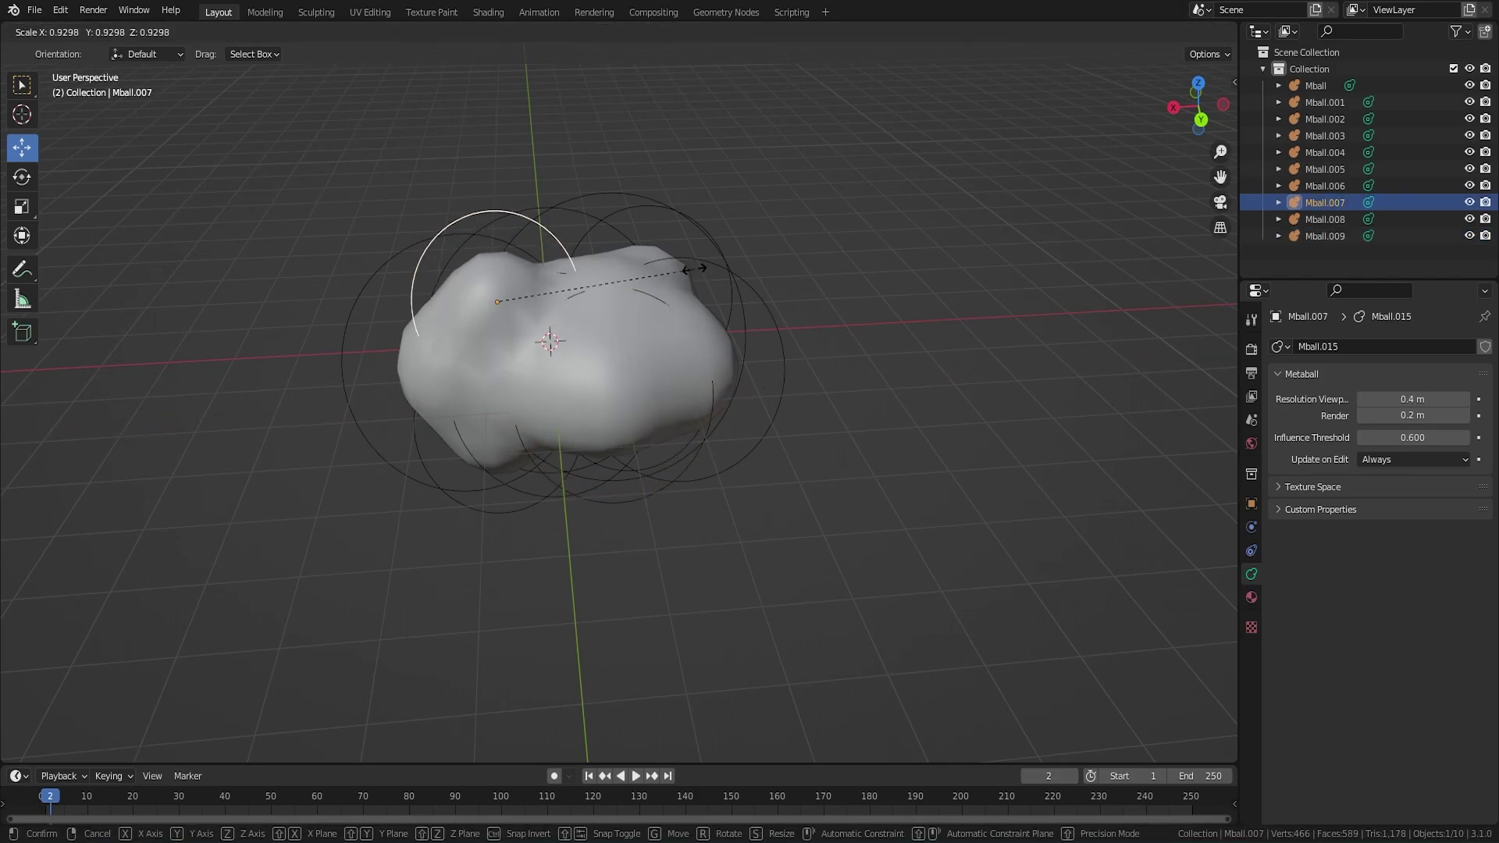
left_click(679, 271)
middle_click_drag(679, 270, 690, 310)
key("shift+d")
left_click(863, 316)
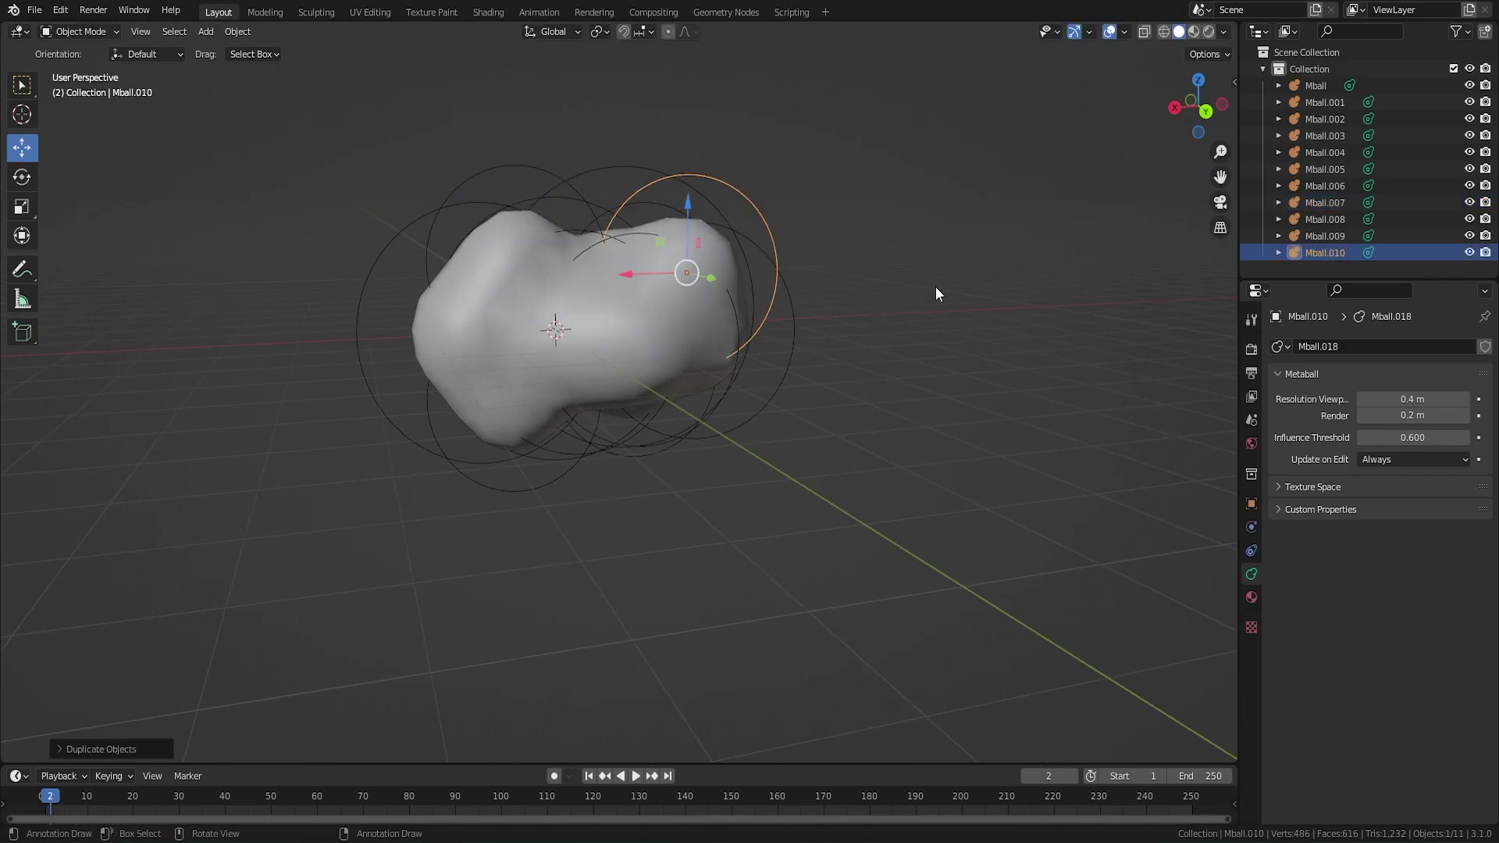
- Duplicate the upper negative-X metaball about 2.5 m toward negative Y, then fine-tune the copy's position, starting along the X axis
middle_click_drag(936, 288, 743, 331)
key("shift+d")
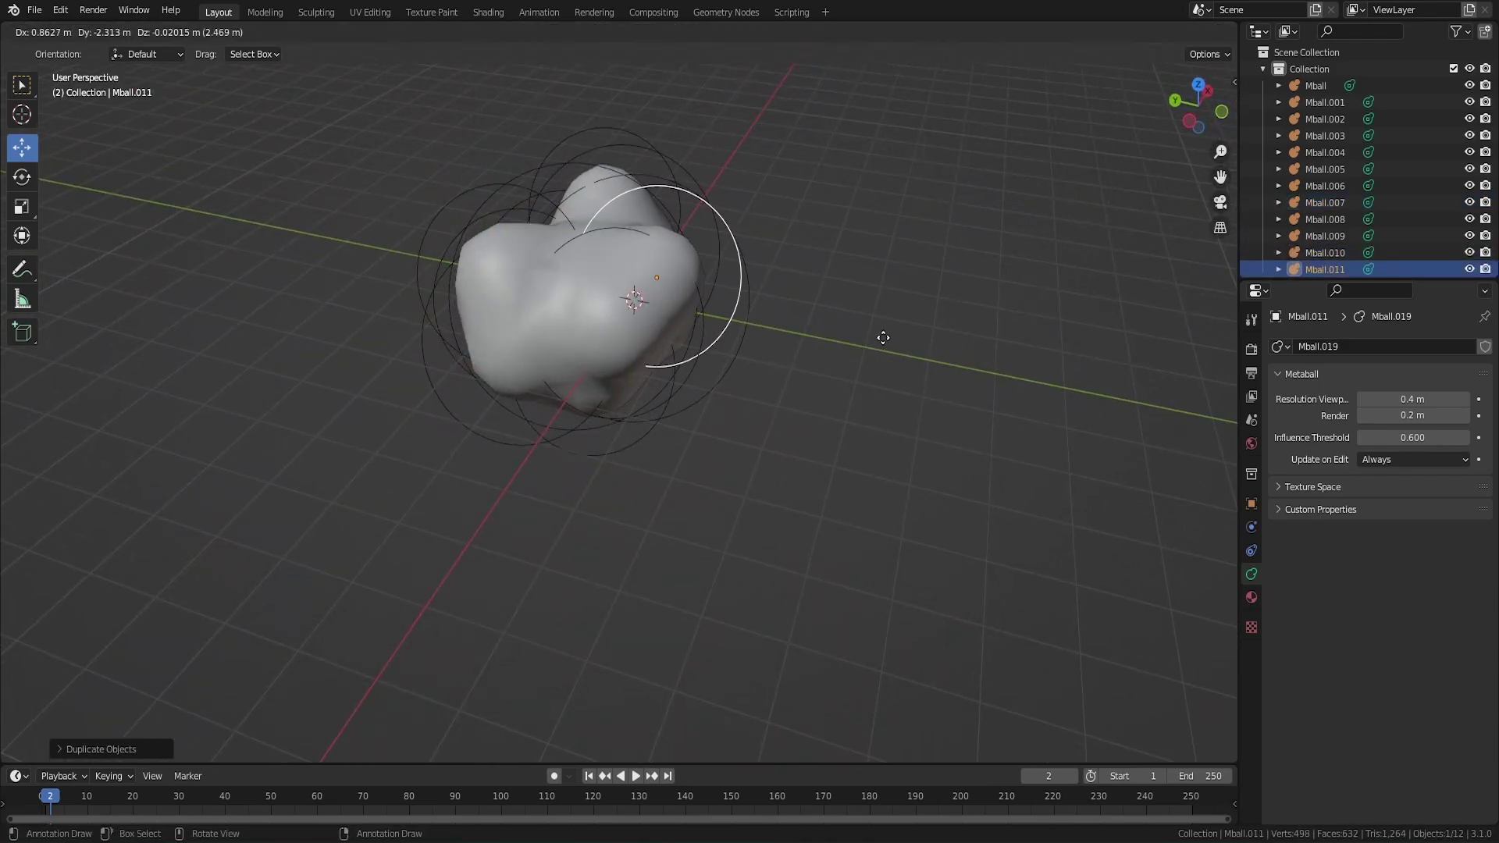
left_click(899, 337)
middle_click_drag(900, 337, 743, 352)
key("g")
key("x")
left_click(724, 284)
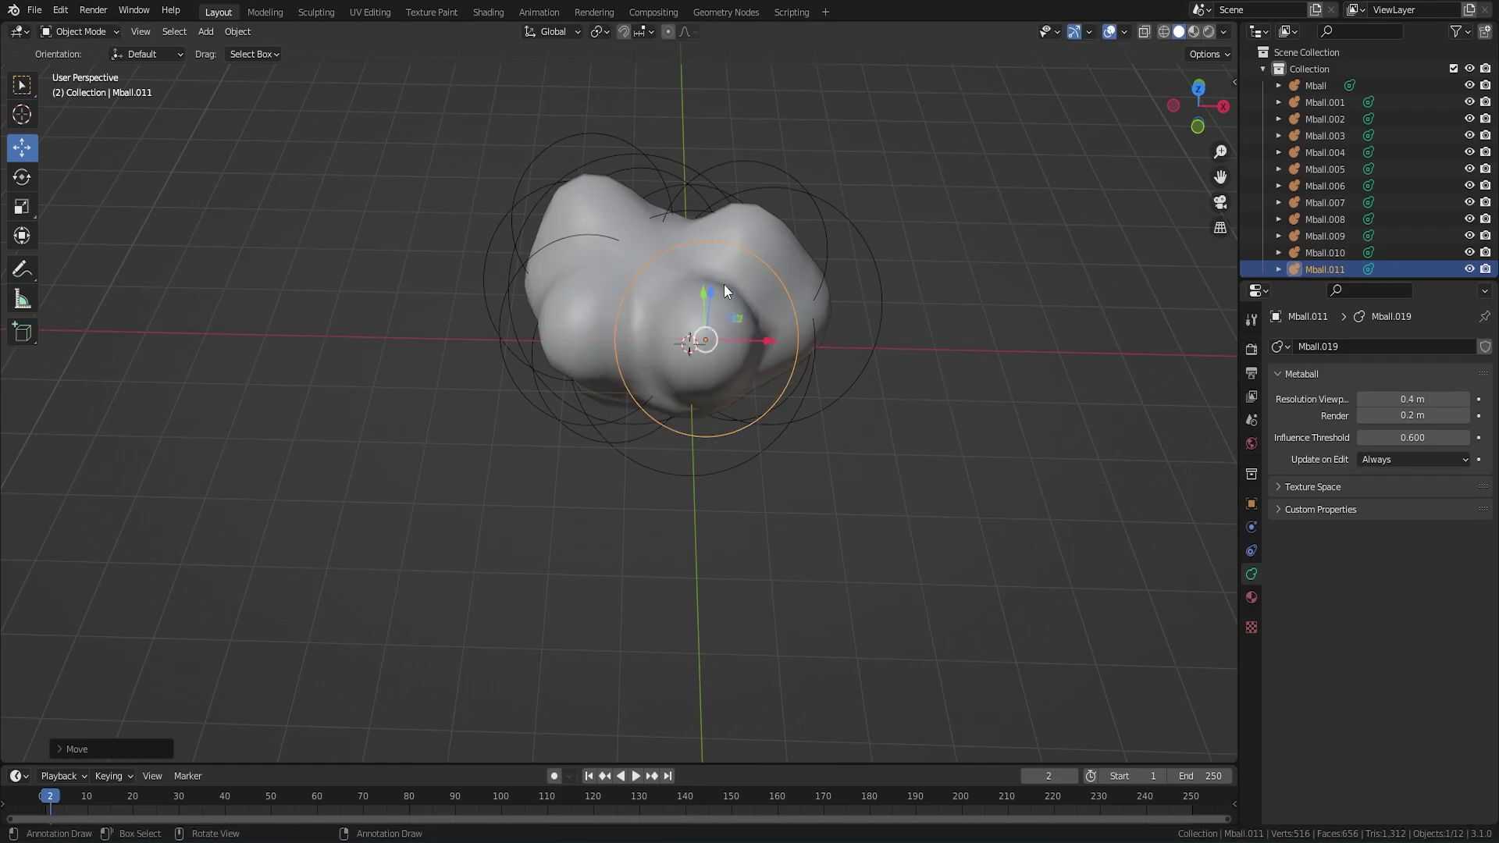
left_click_drag(714, 297, 712, 308)
middle_click_drag(916, 339, 787, 228)
key("Tab")
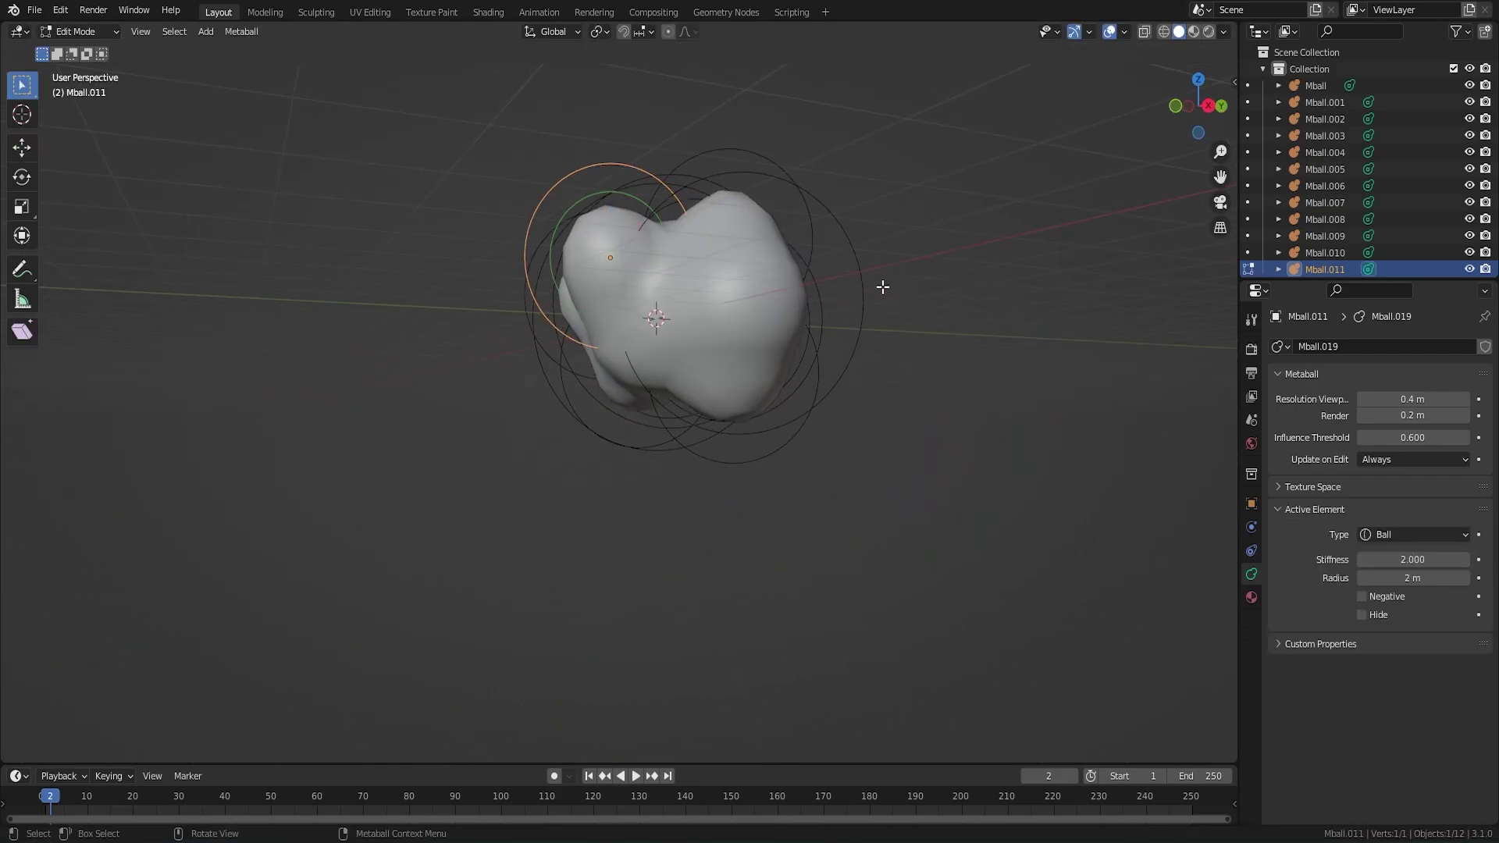
key("Tab")
middle_click_drag(883, 289, 894, 334)
key("Tab")
key("Tab")
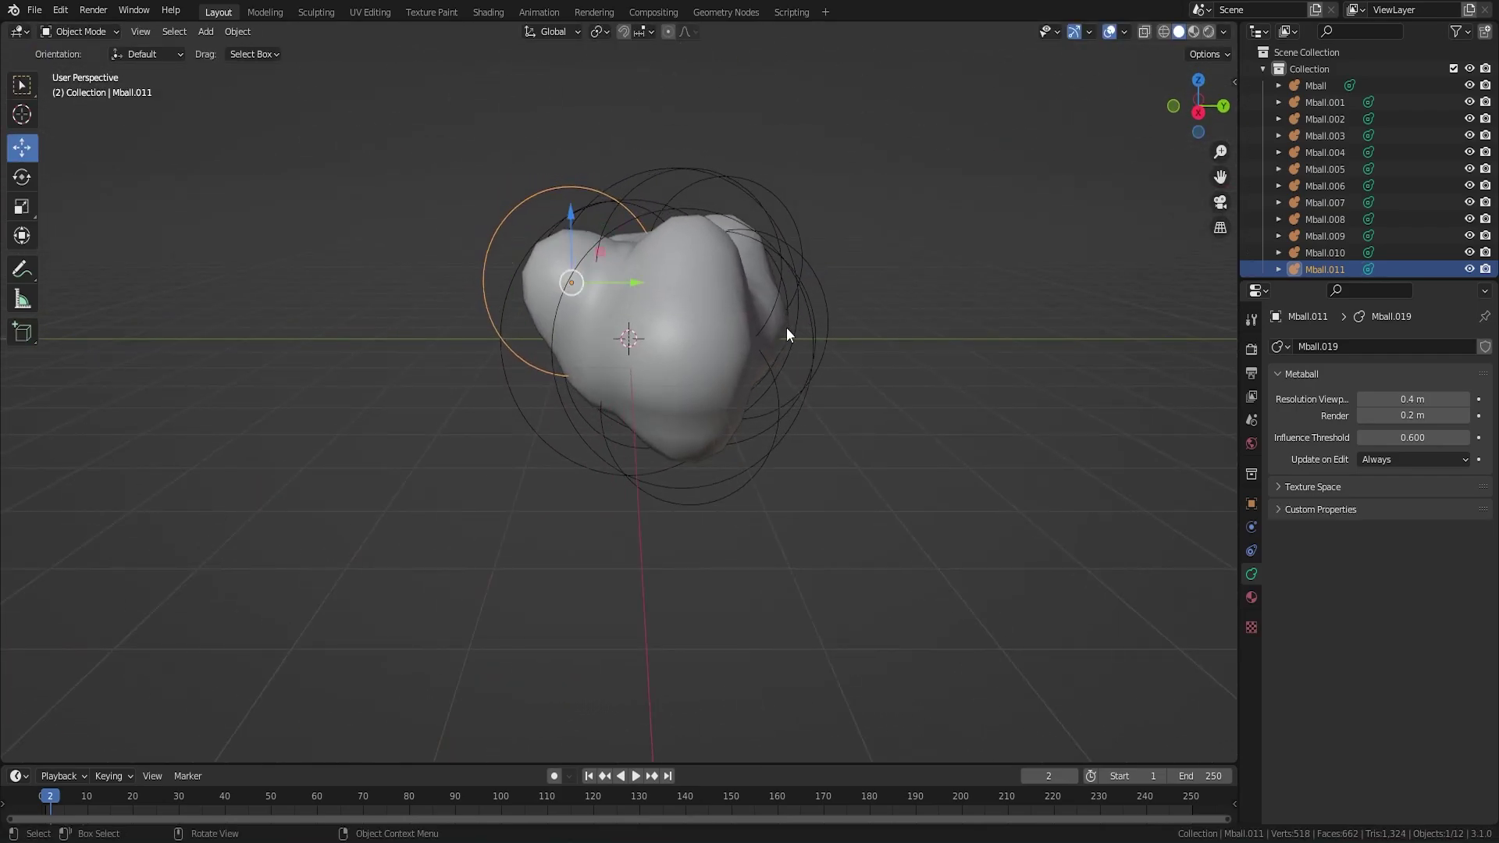
- Convert all the metaballs to a single mesh and select all of its geometry in Edit Mode
middle_click_drag(789, 331, 522, 212)
key("a")
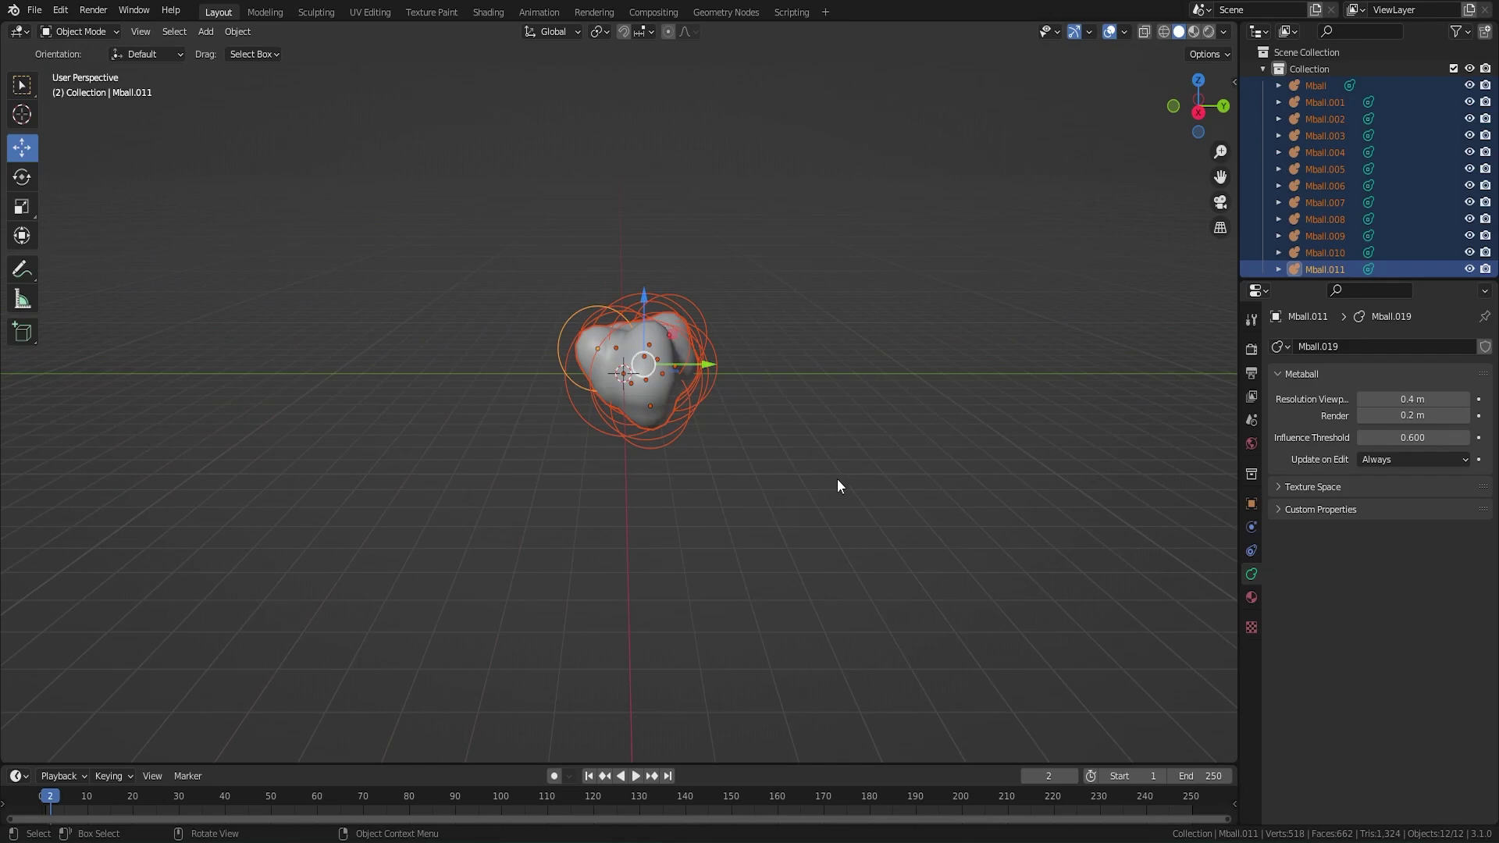
key("ctrl")
right_click(663, 380)
mouse_move(636, 370)
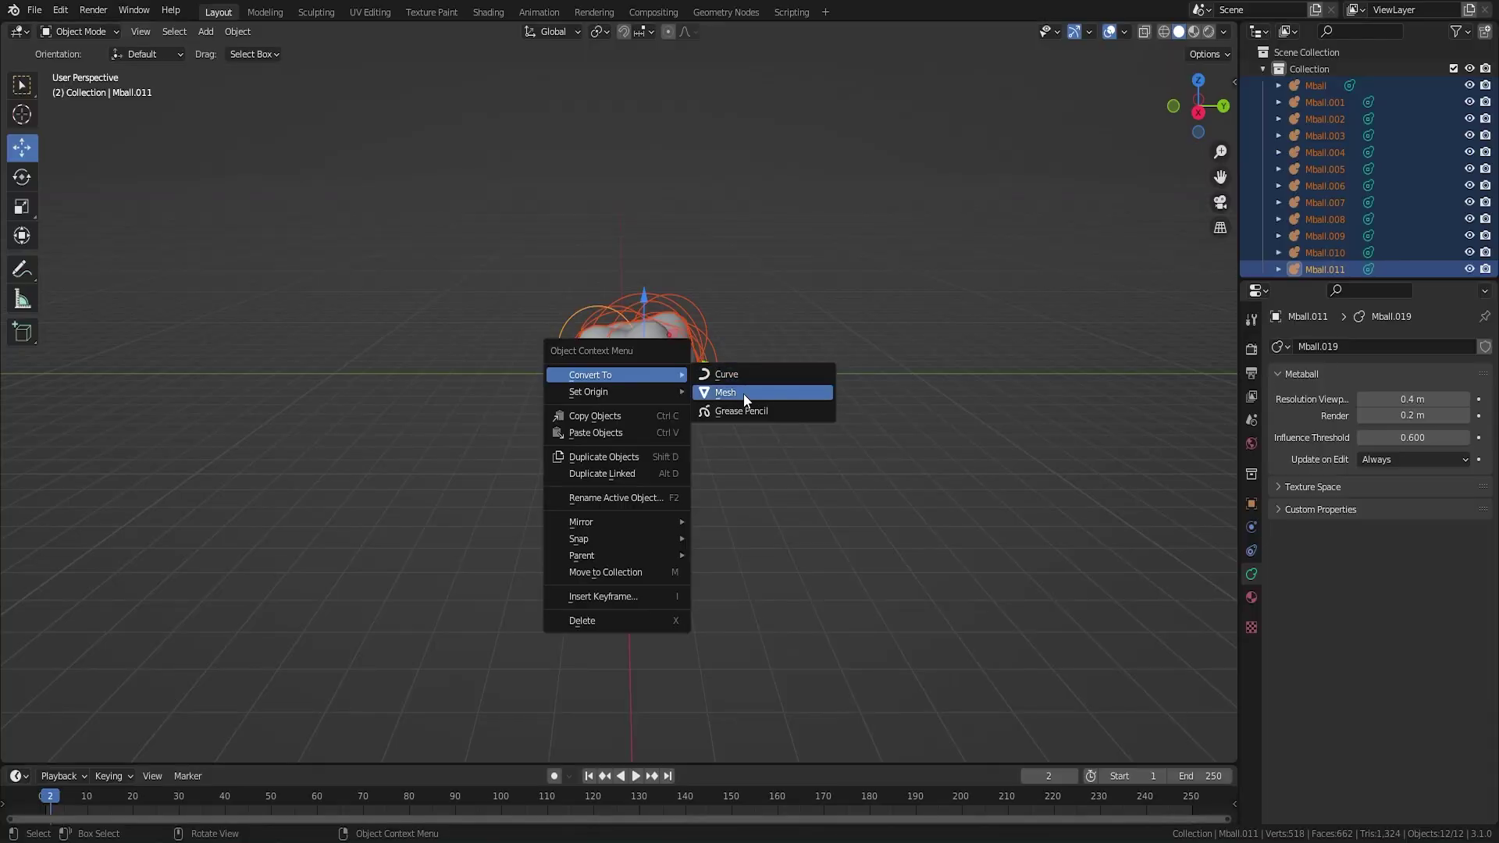
left_click(743, 395)
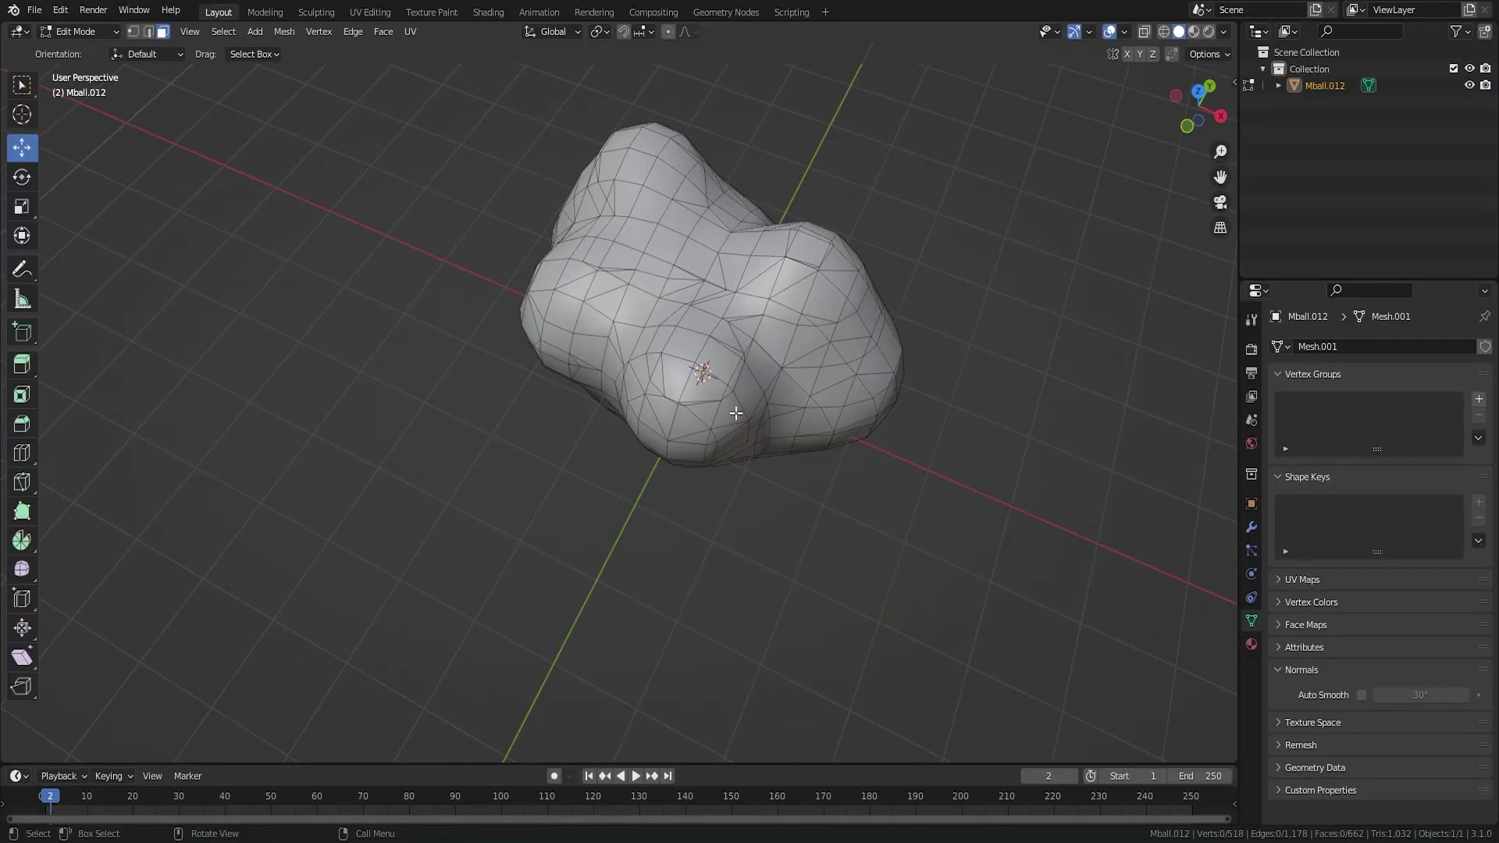
middle_click_drag(733, 415, 772, 293)
key("a")
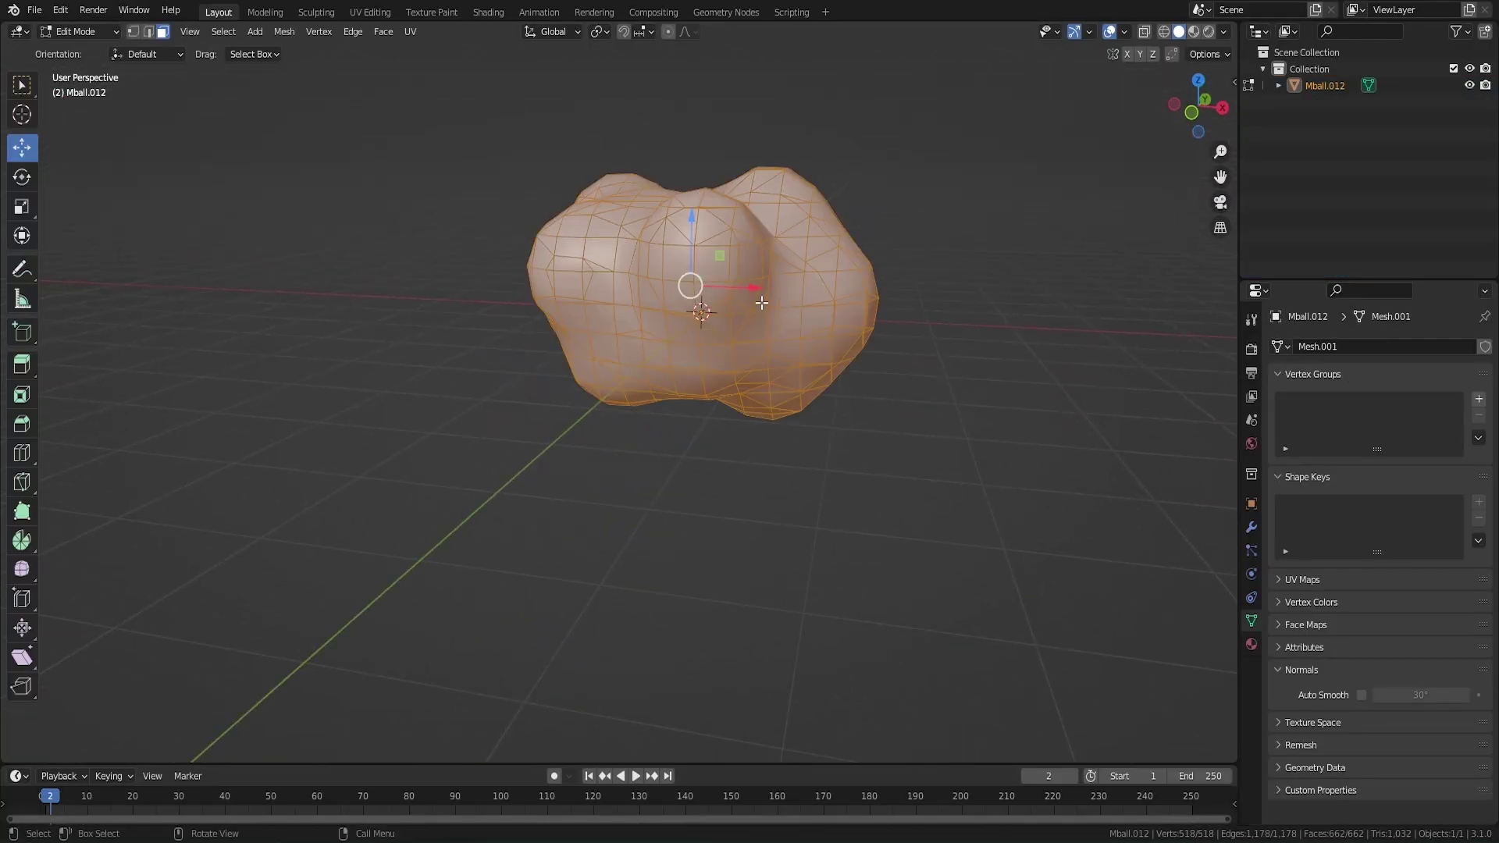
key("Tab")
- Apply Shade Smooth to the cloud mesh and enable Auto Smooth at 30°
middle_click_drag(1092, 328, 855, 344)
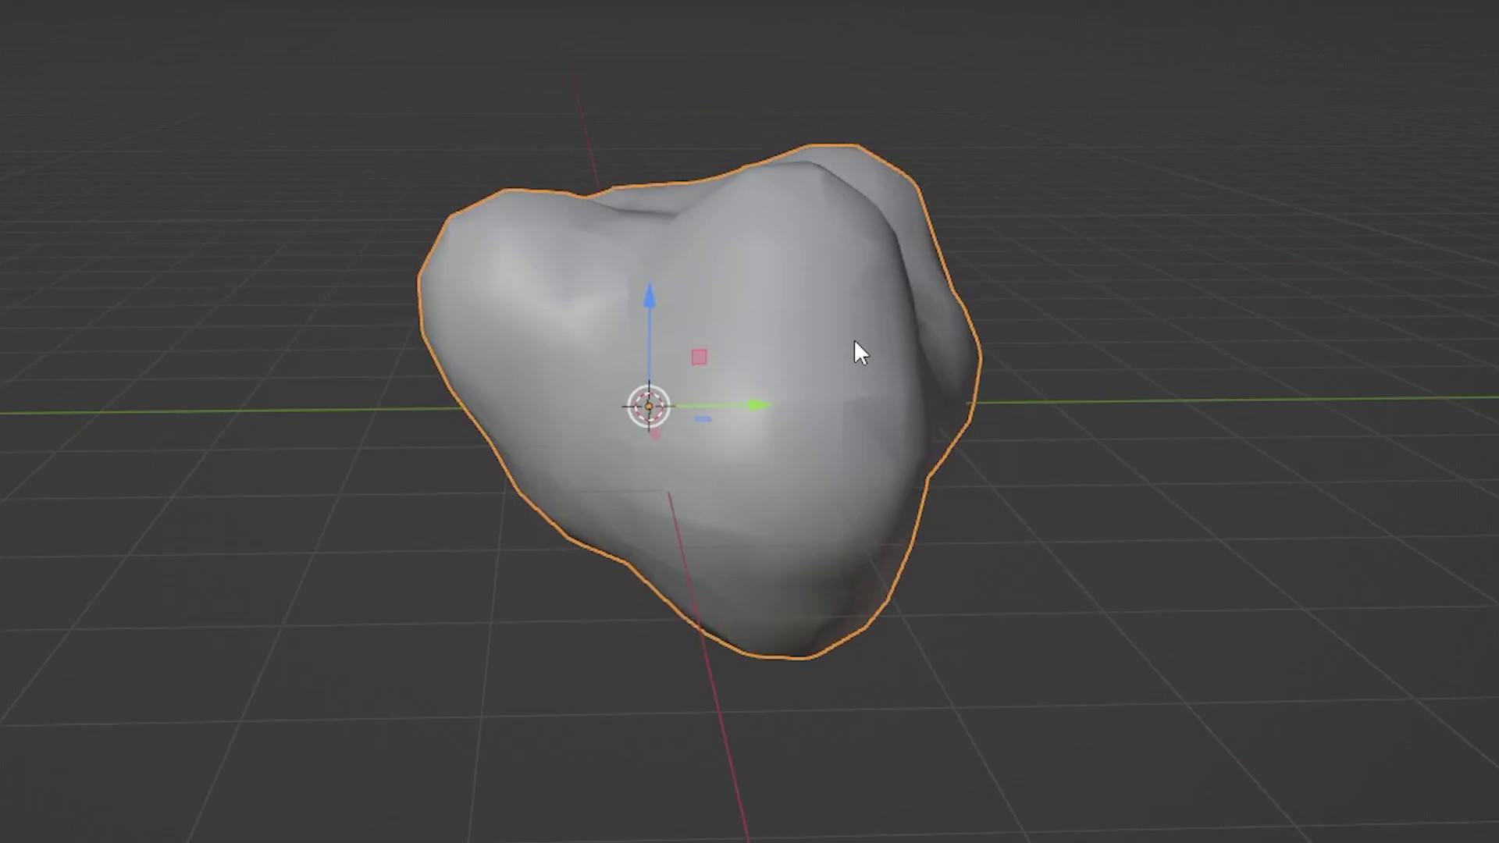
right_click(855, 344)
left_click(812, 283)
right_click(810, 279)
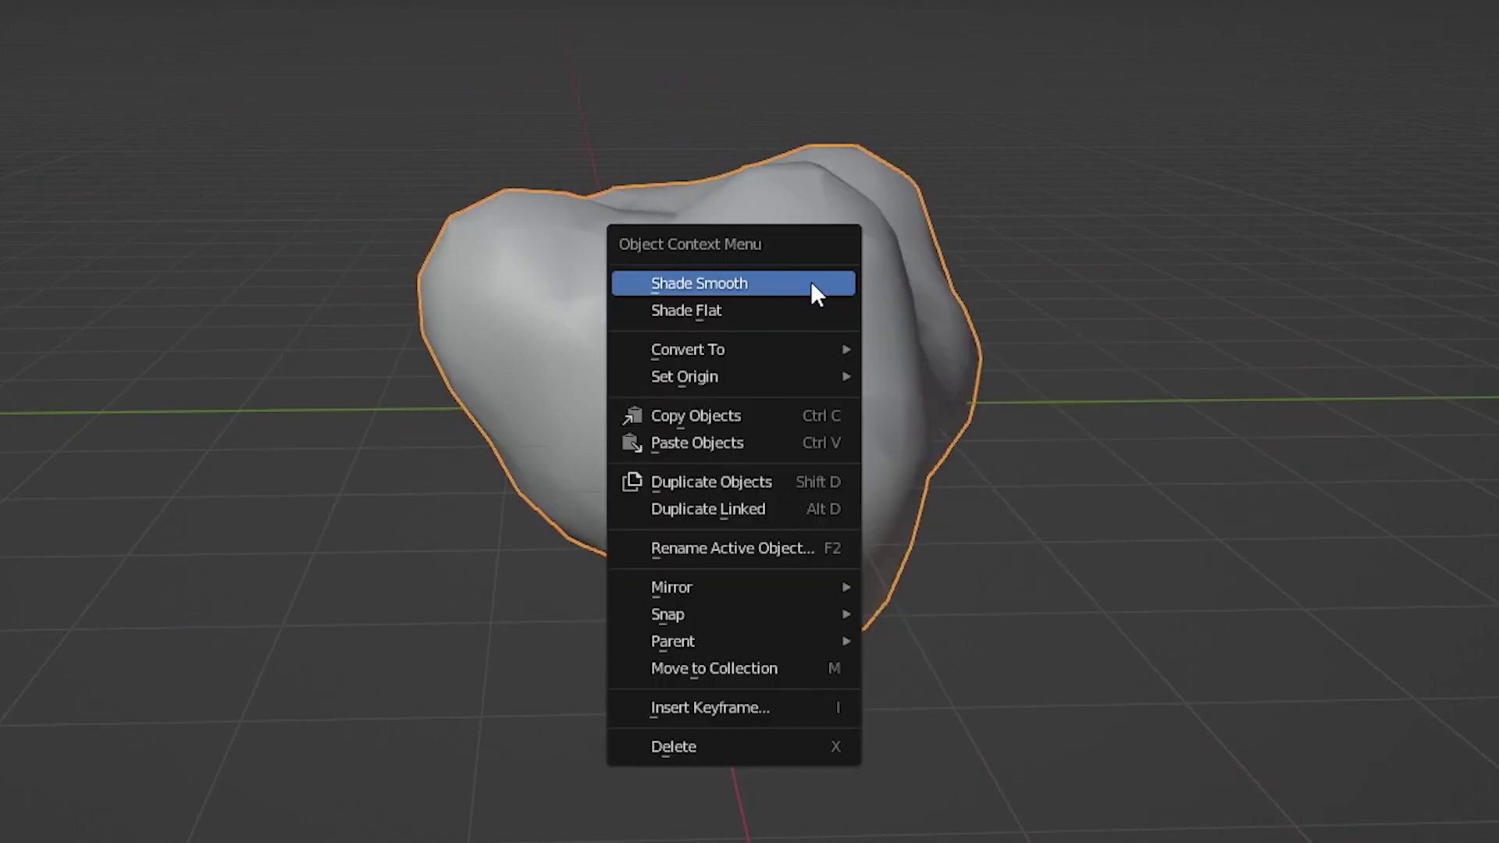
left_click(812, 283)
middle_click_drag(885, 493, 639, 356)
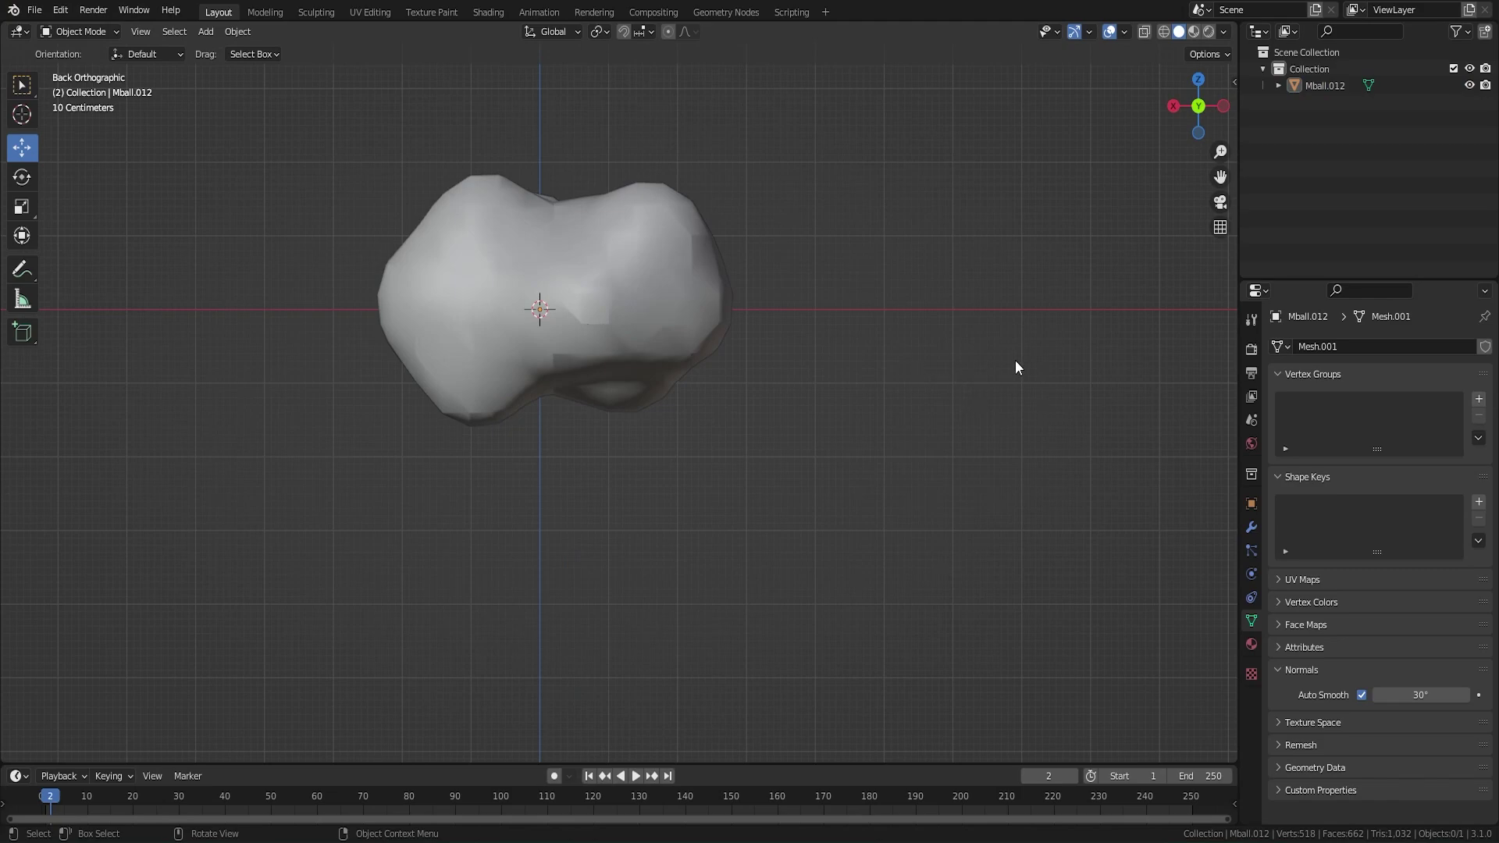
- Add a Subdivision Surface modifier with viewport level 2 to the cloud mesh and apply it
key("shift+z")
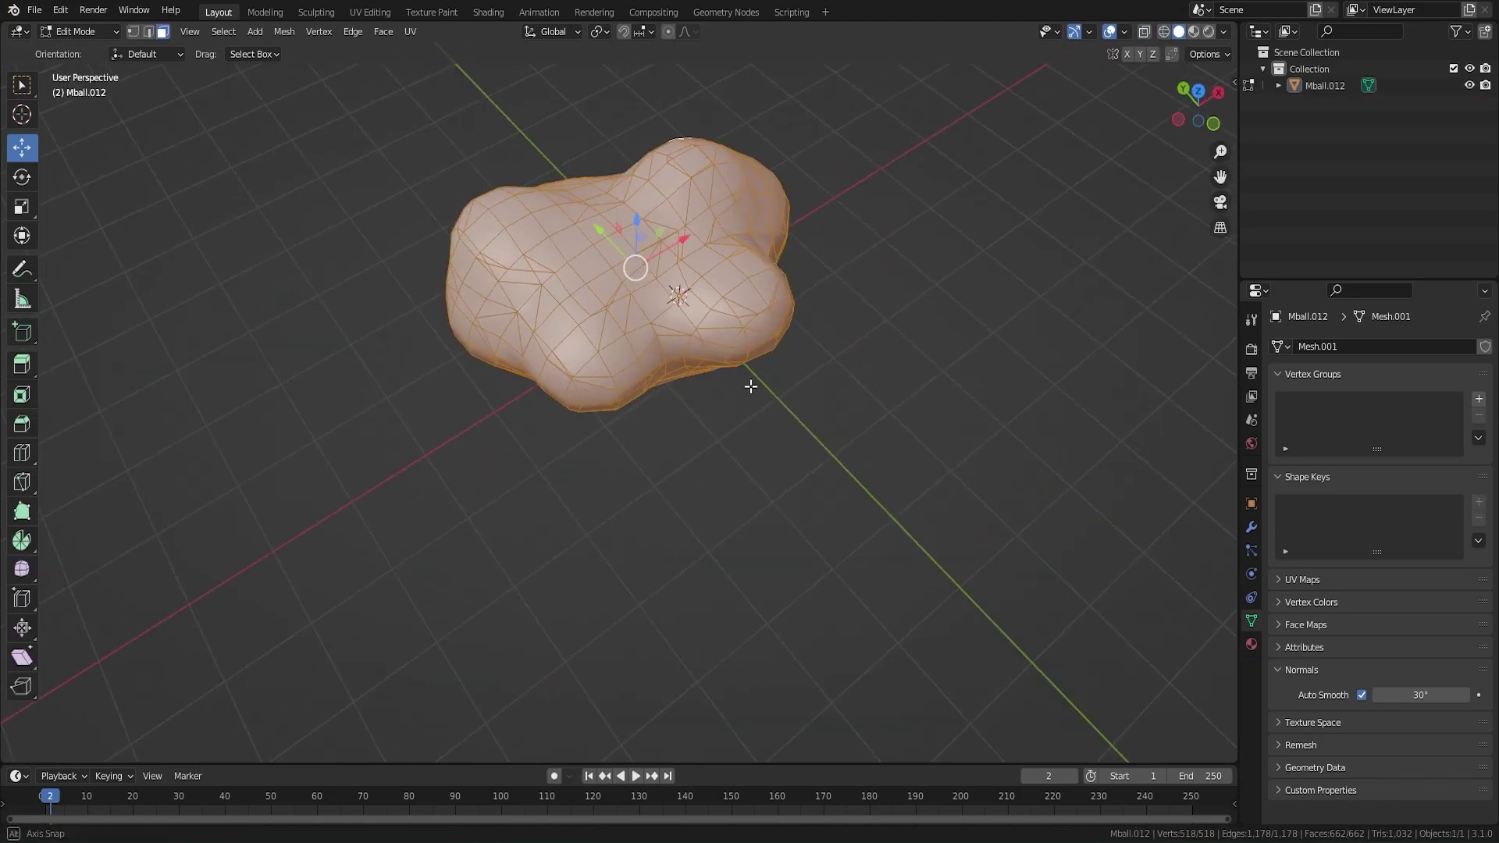
middle_click_drag(752, 385, 551, 340)
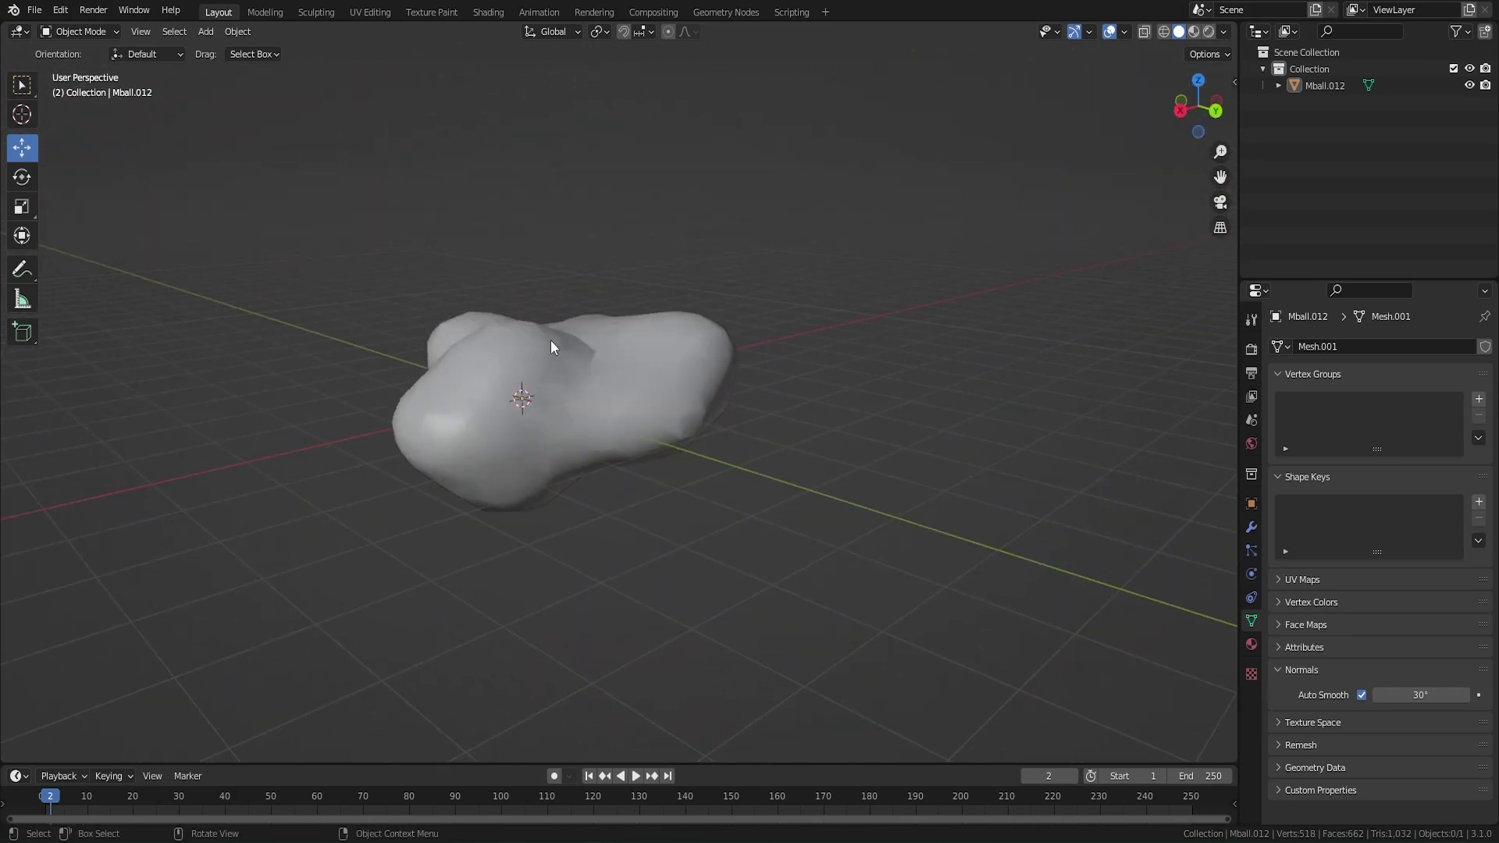
left_click(1252, 527)
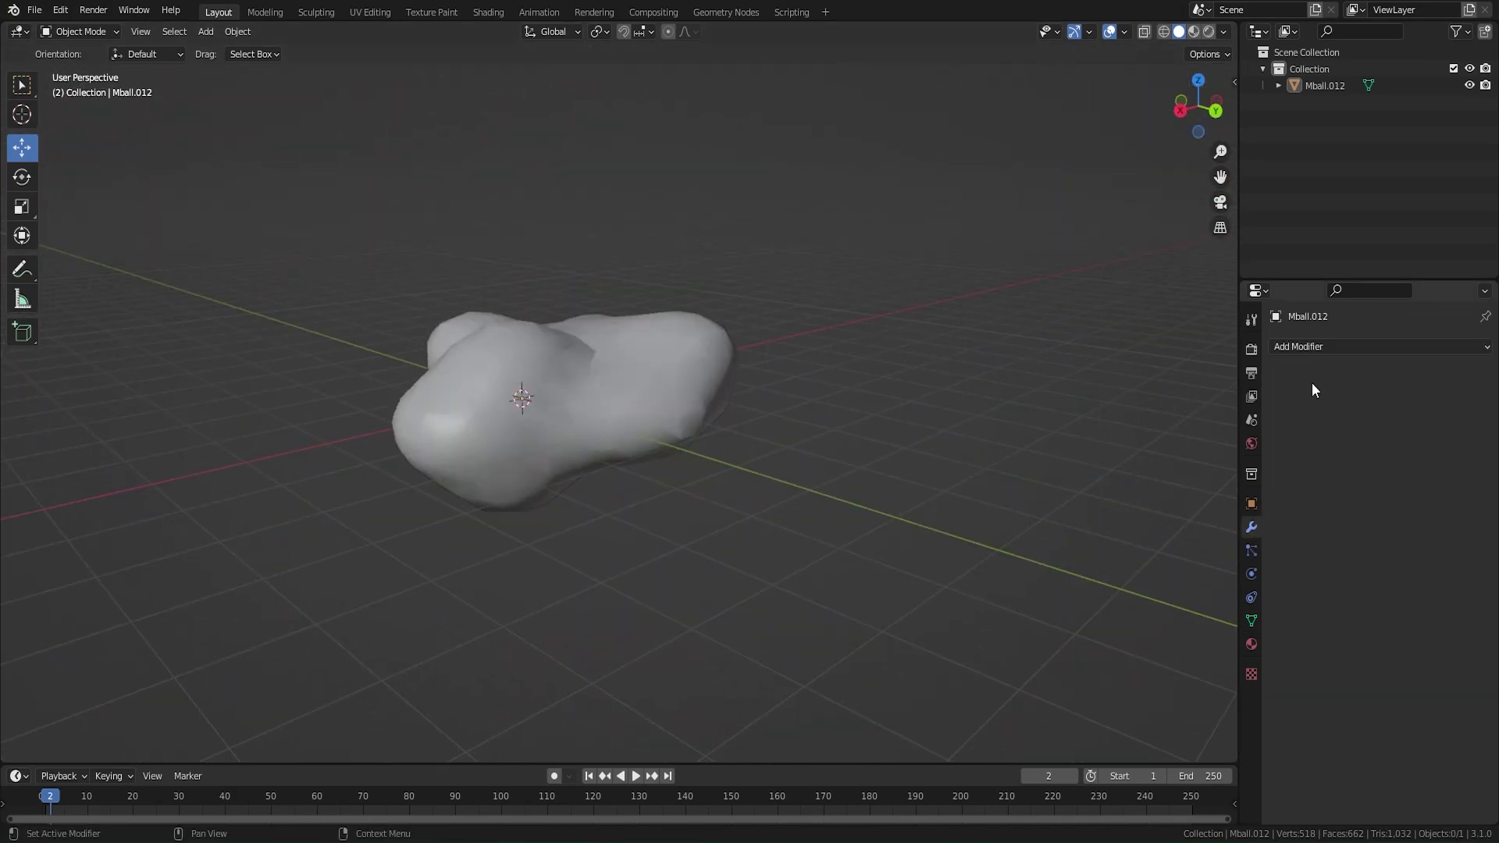
left_click(1325, 346)
left_click(1200, 650)
middle_click_drag(847, 468, 827, 374)
left_click(1465, 420)
left_click(1465, 420)
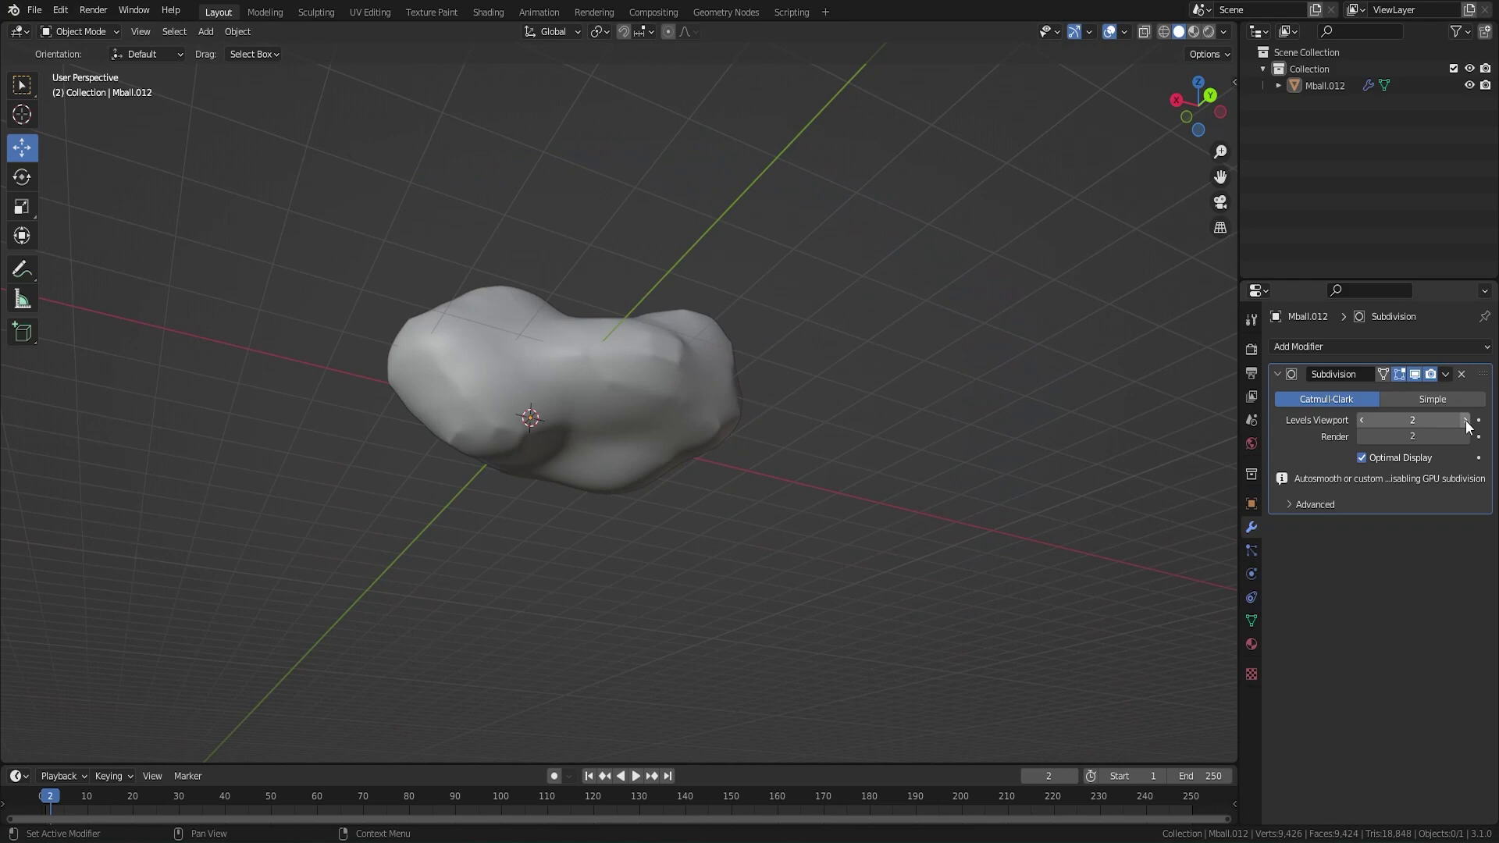
left_click(1465, 420)
left_click(1465, 420)
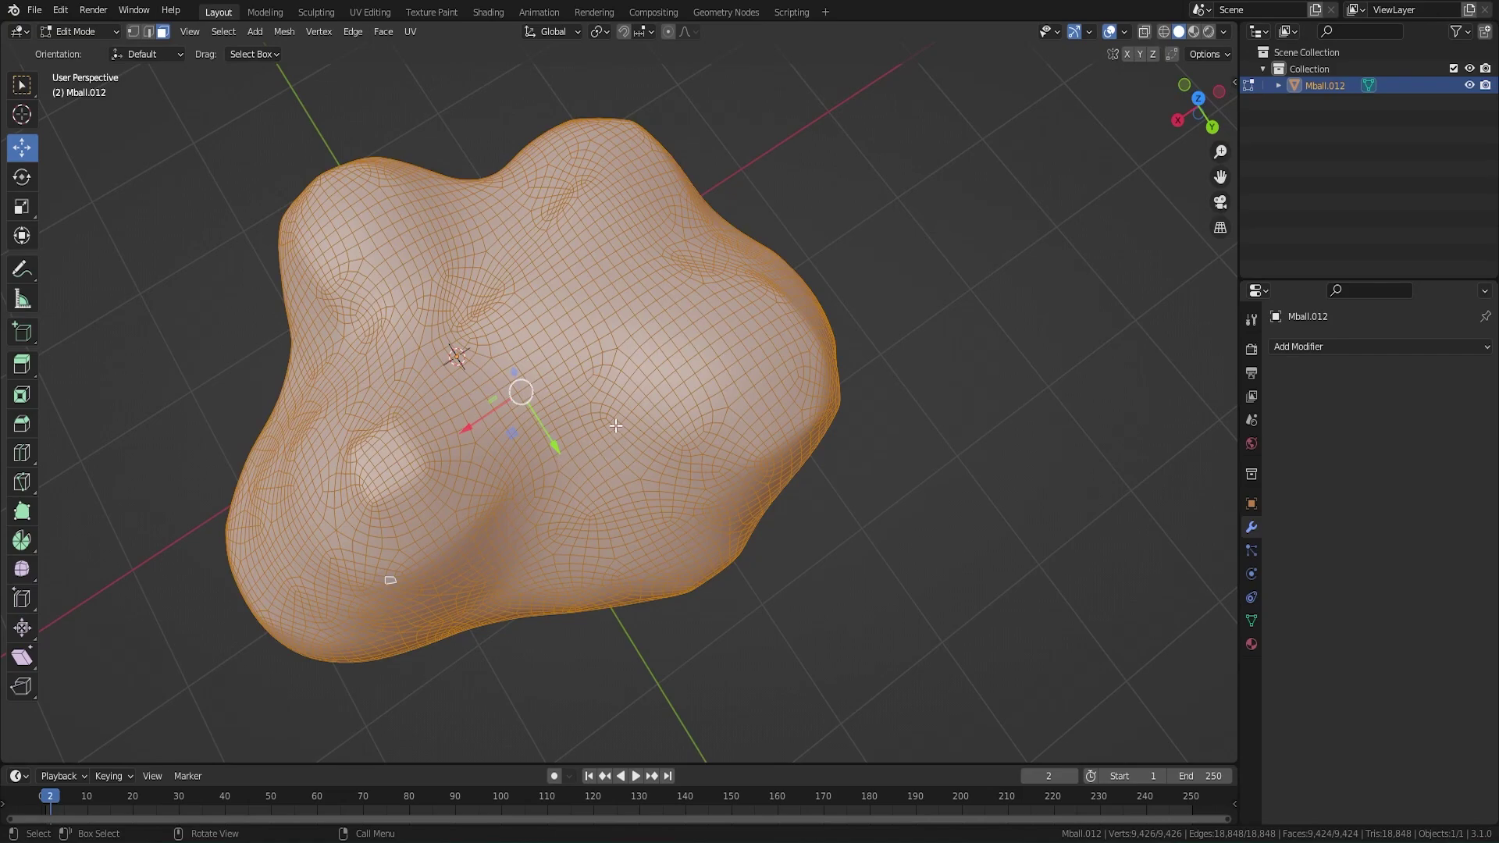
- Add a Decimate modifier to the cloud mesh in Object Mode, set its ratio to 0.5, and apply it
key("Tab")
left_click(968, 327)
middle_click_drag(1081, 383, 747, 276)
key("a")
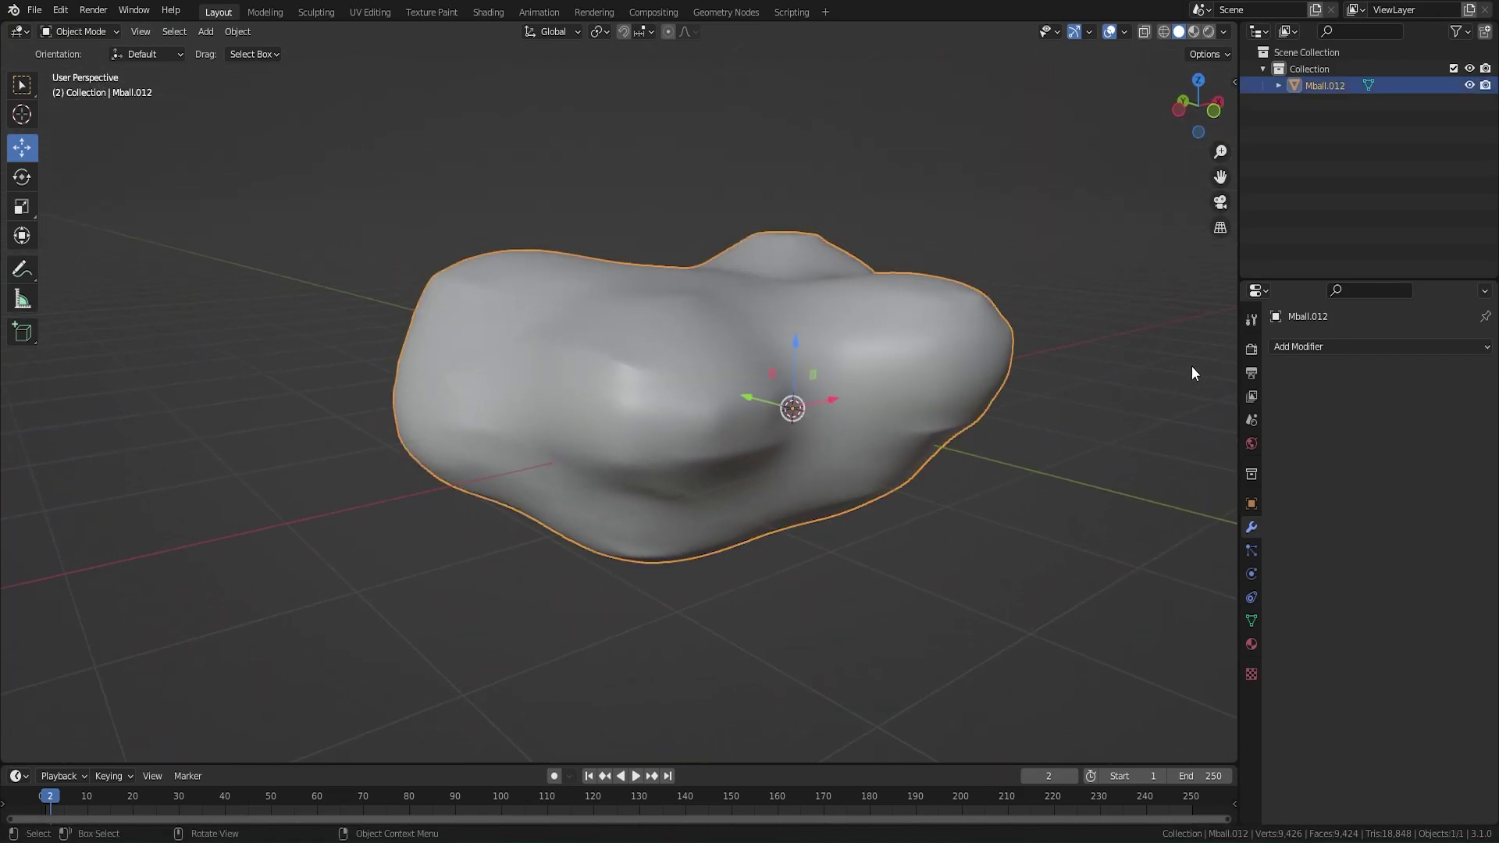
left_click(1327, 347)
left_click(1227, 468)
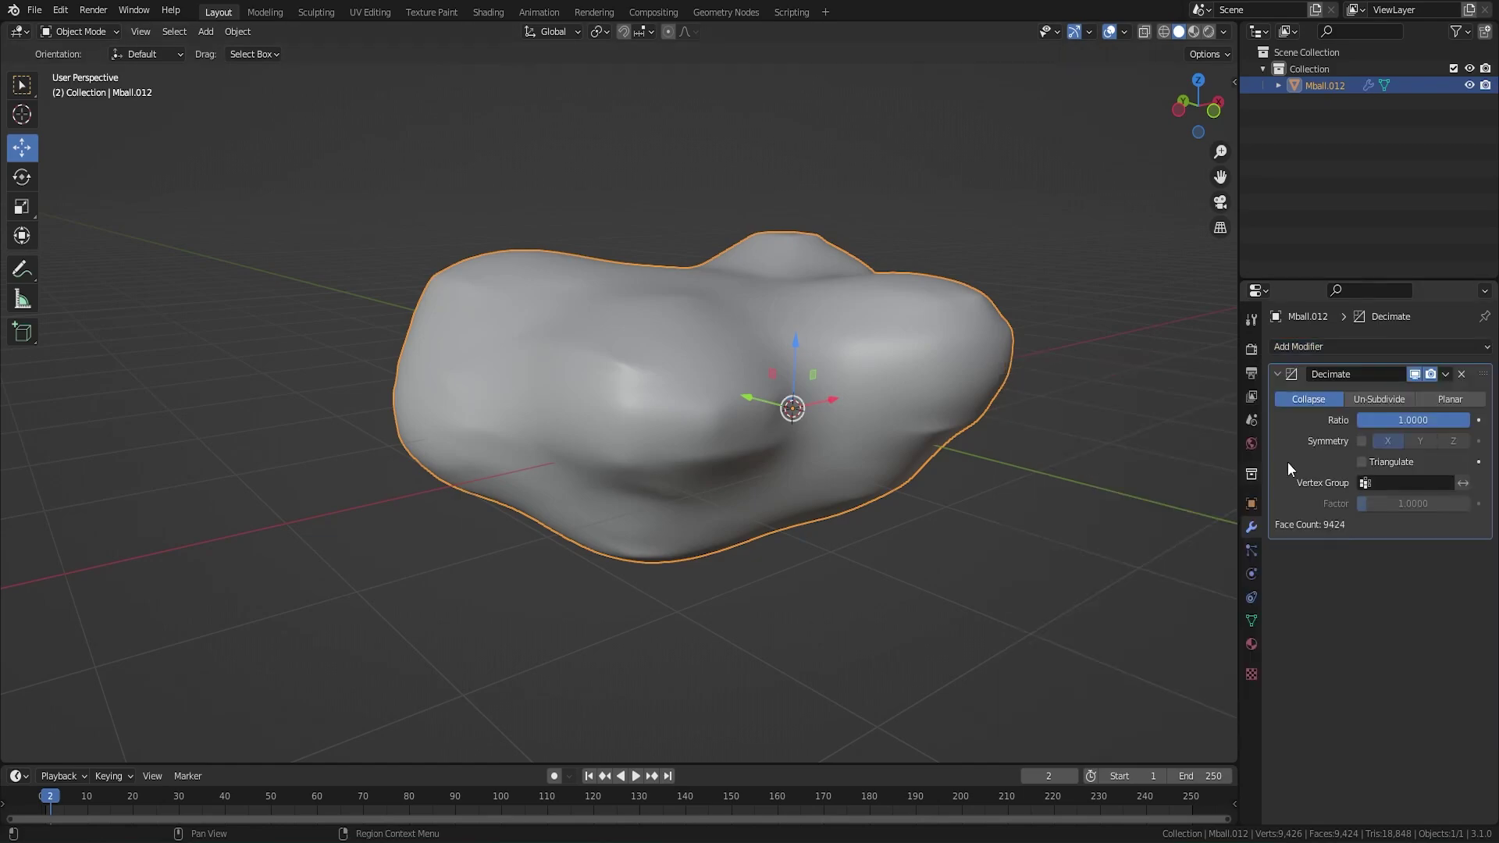
left_click(1409, 421)
key("BackSpace")
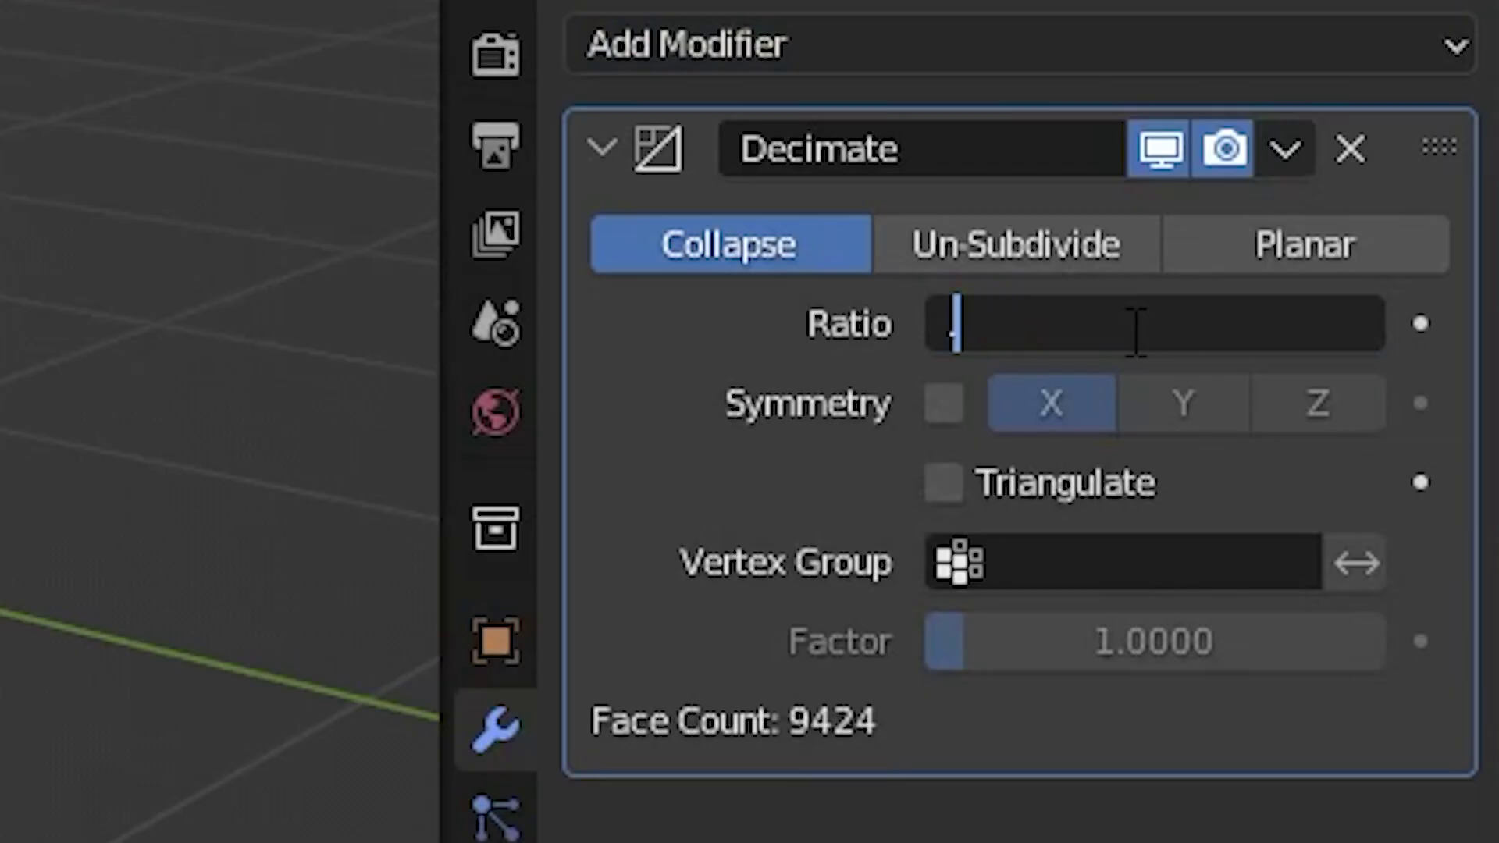
type(".5")
key("Return")
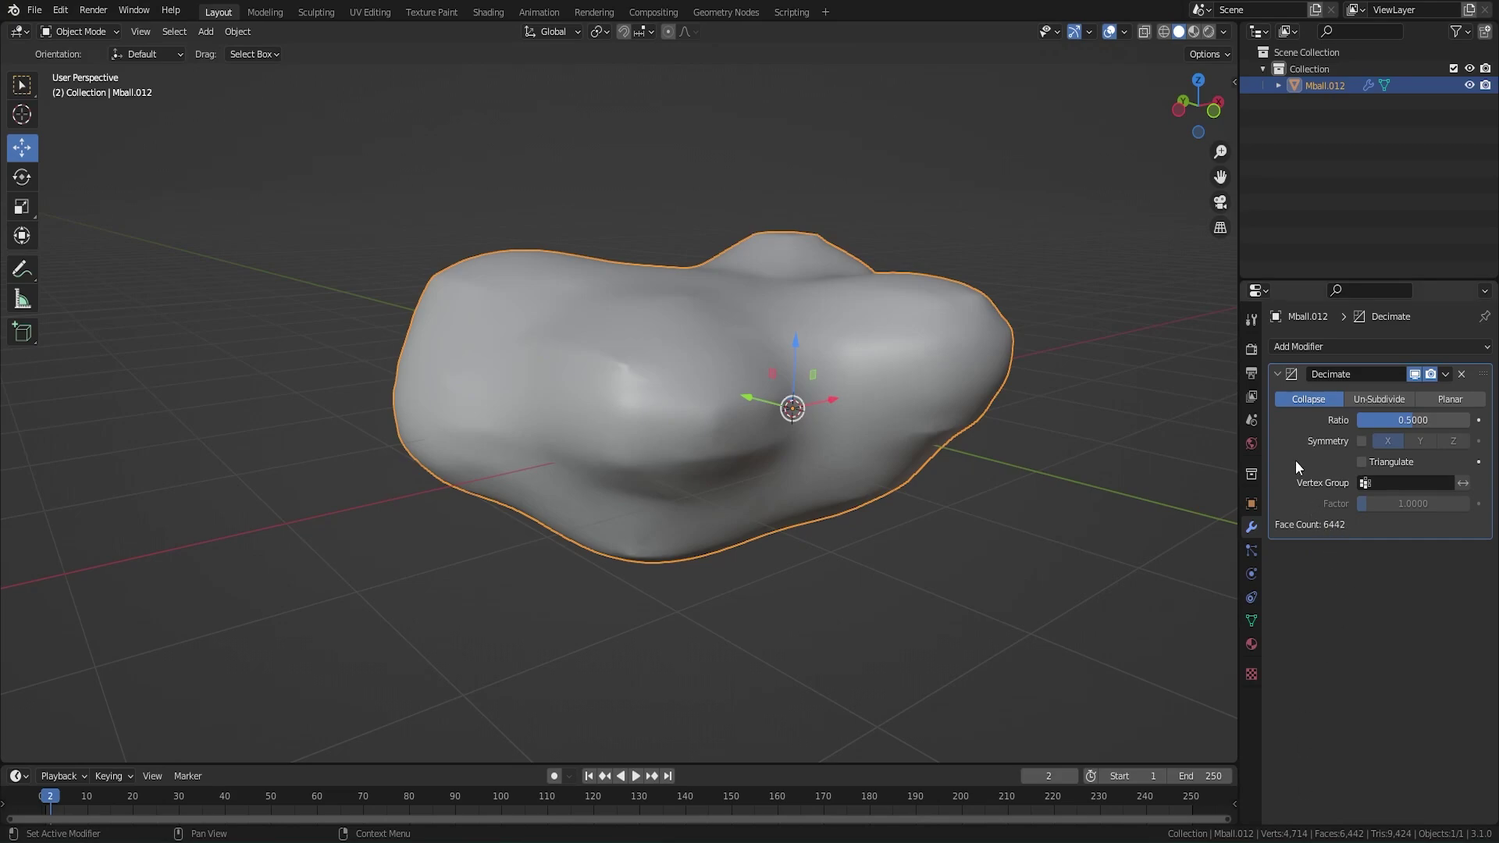
key("ctrl+a")
- Add a second Decimate modifier that halves the cloud mesh's triangle count again, and apply it
left_click(1338, 344)
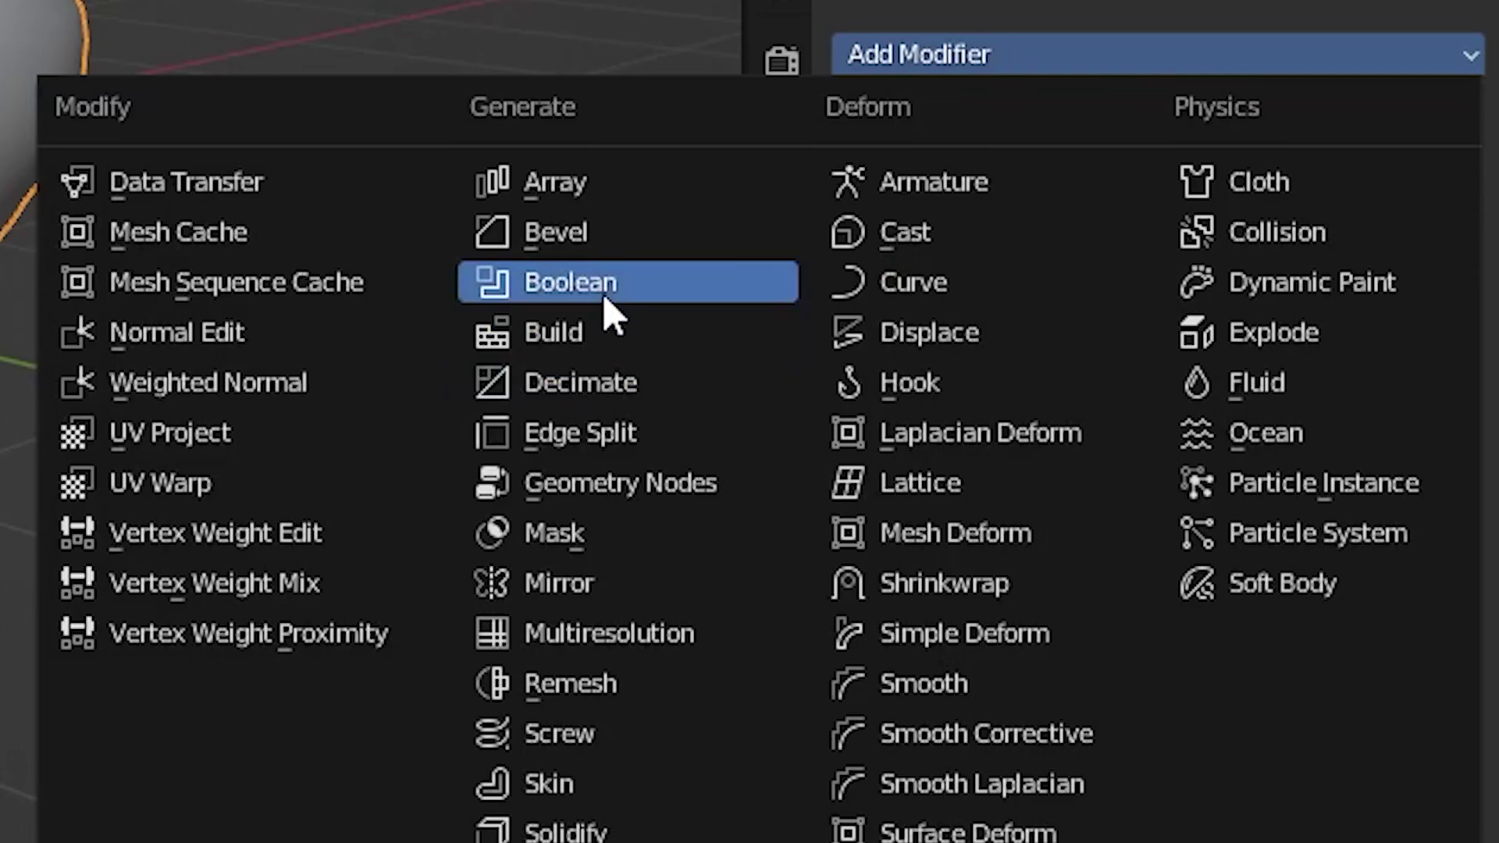
left_click(581, 383)
left_click(1396, 422)
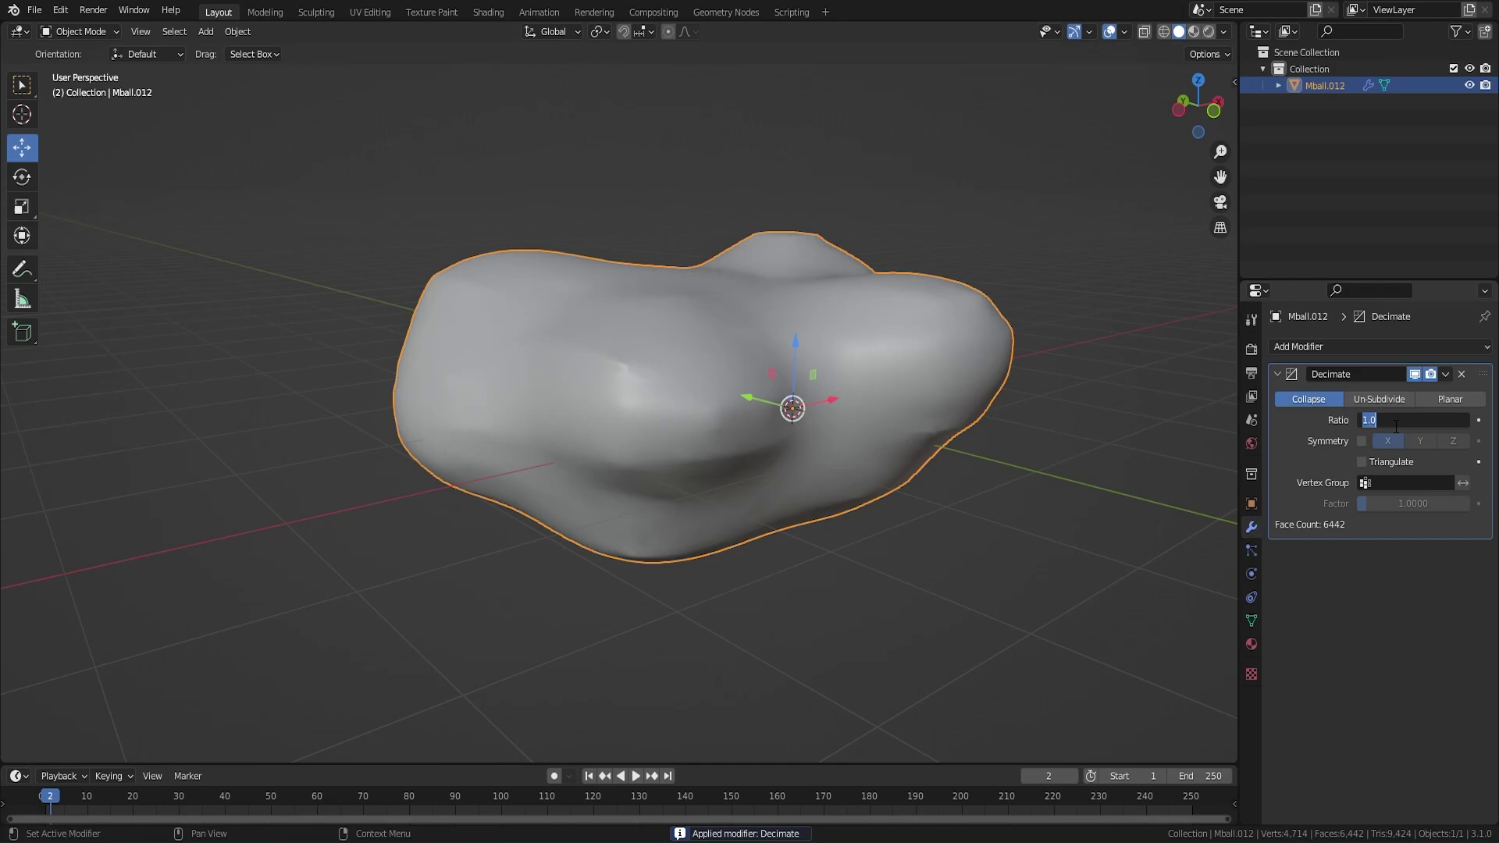
key("Escape")
key("ctrl+a")
- Halve the cloud mesh's triangle count with another Decimate modifier, apply it, and inspect the mesh in Edit Mode
key("Tab")
middle_click_drag(787, 368, 810, 445)
key("Tab")
left_click(1352, 350)
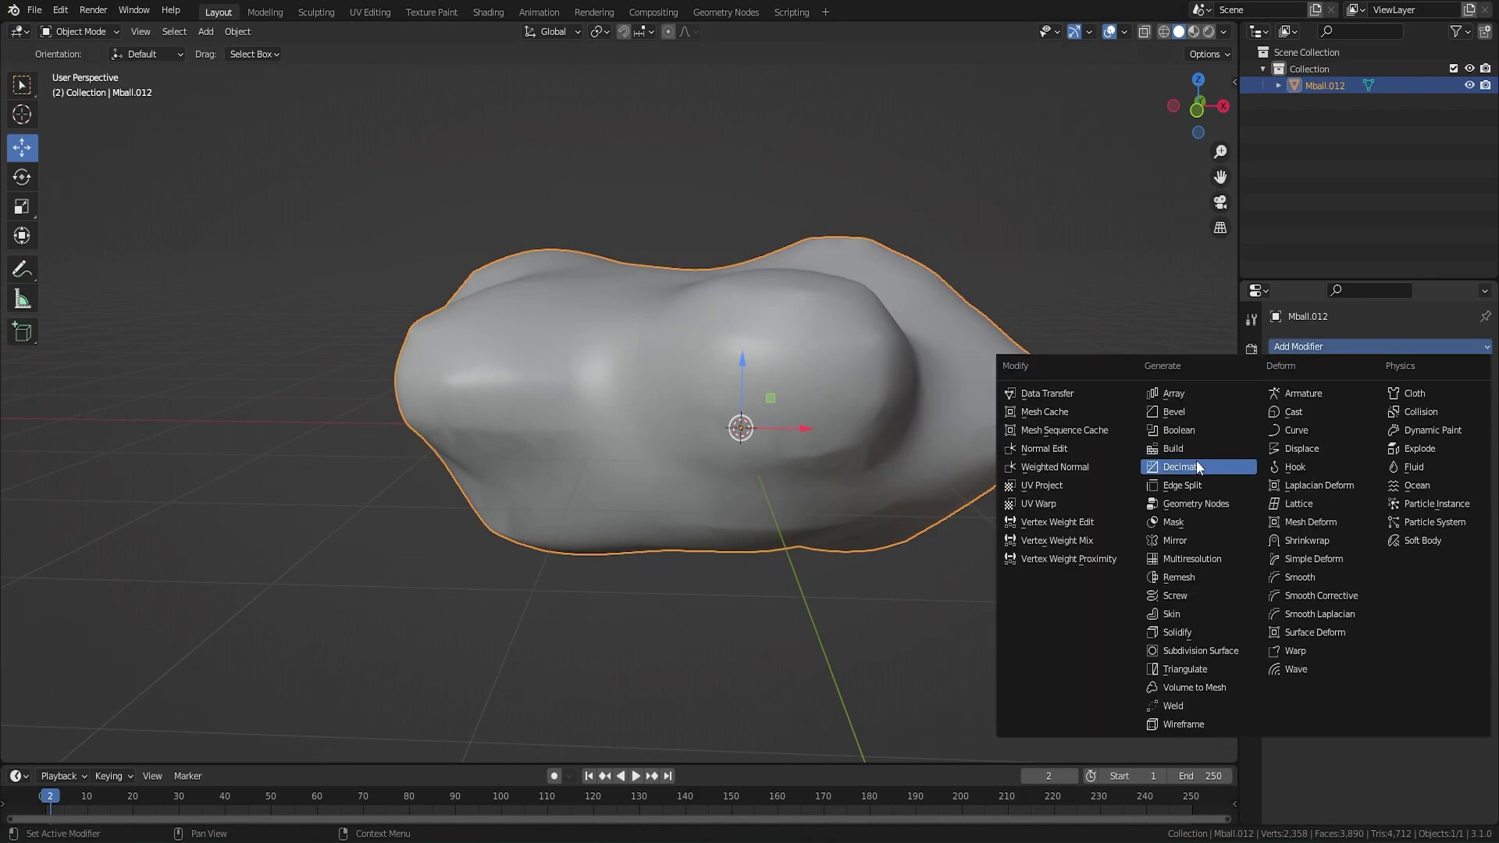
left_click(1199, 467)
middle_click_drag(620, 407, 590, 459)
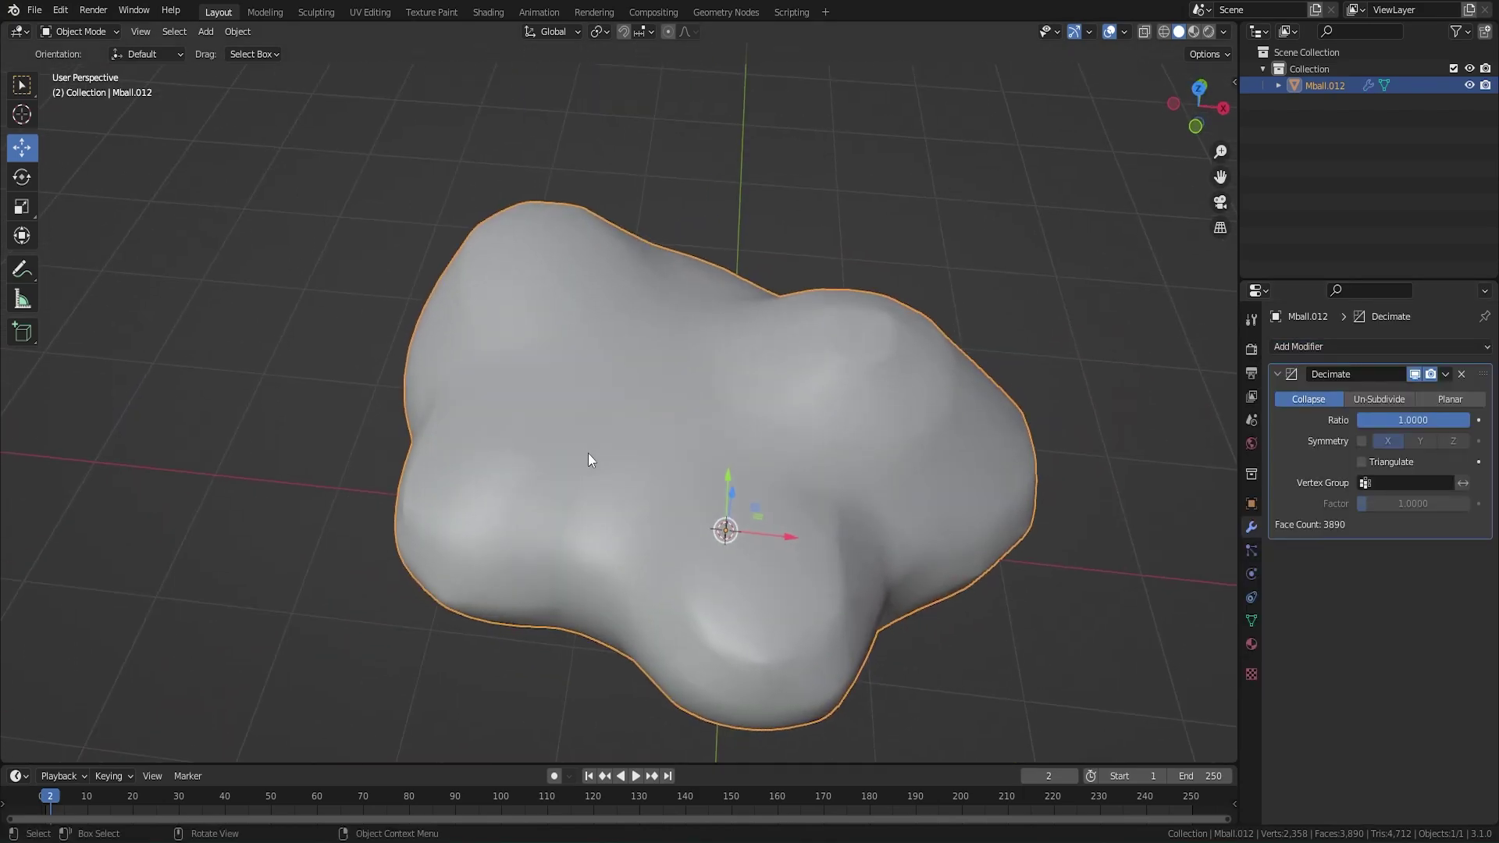
key("ctrl+a")
key("Tab")
key("Tab")
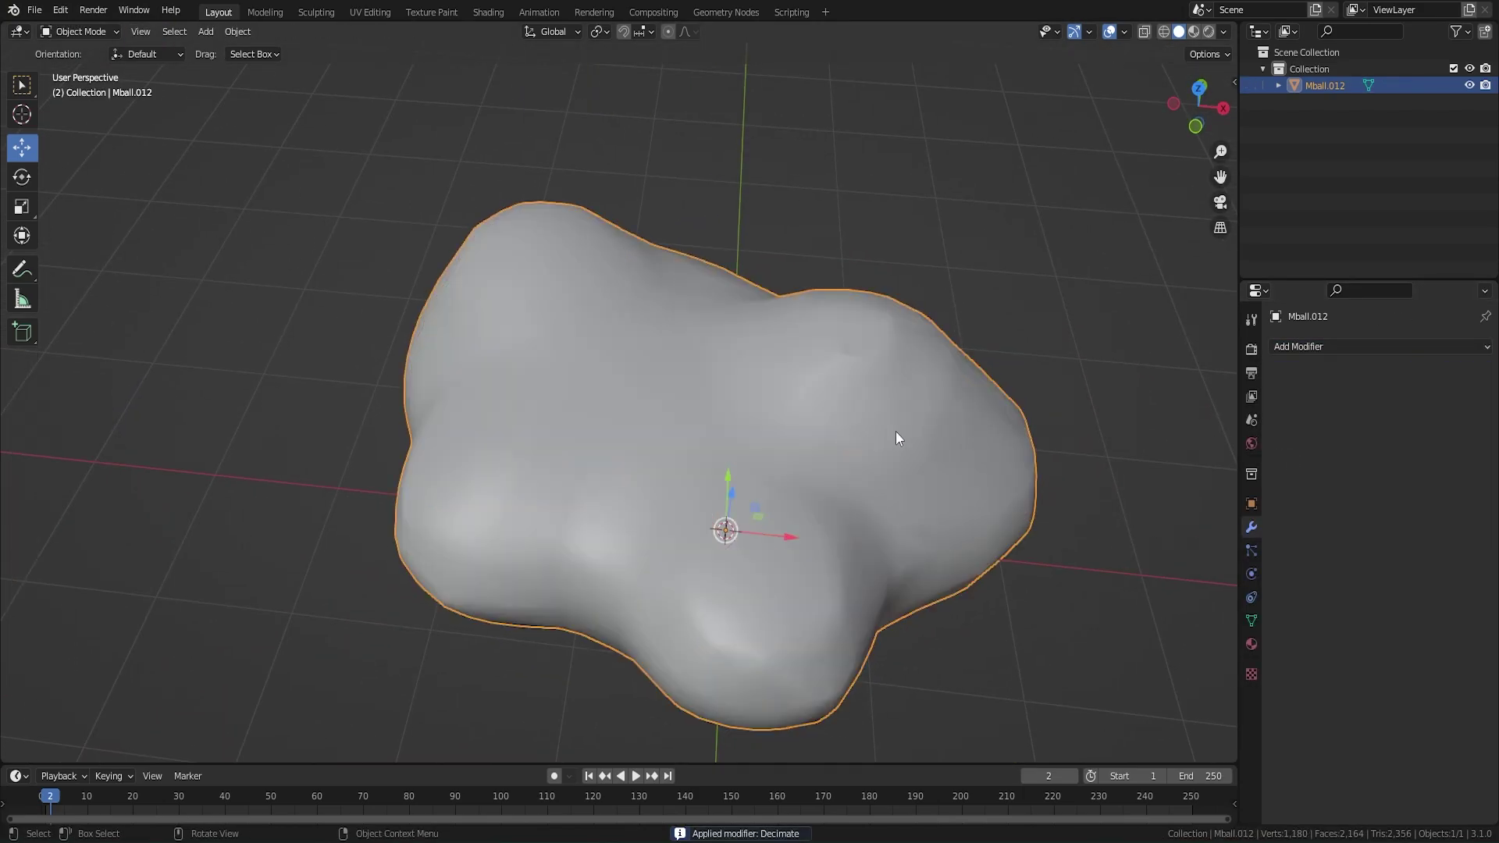
- Add one more Decimate modifier that halves the cloud mesh's remaining triangles, and apply it
mouse_move(911, 431)
middle_mouse_down()
mouse_move(873, 302)
mouse_move(750, 162)
mouse_move(645, 162)
mouse_move(695, 392)
mouse_move(790, 472)
mouse_move(910, 437)
middle_mouse_up()
left_click(1432, 347)
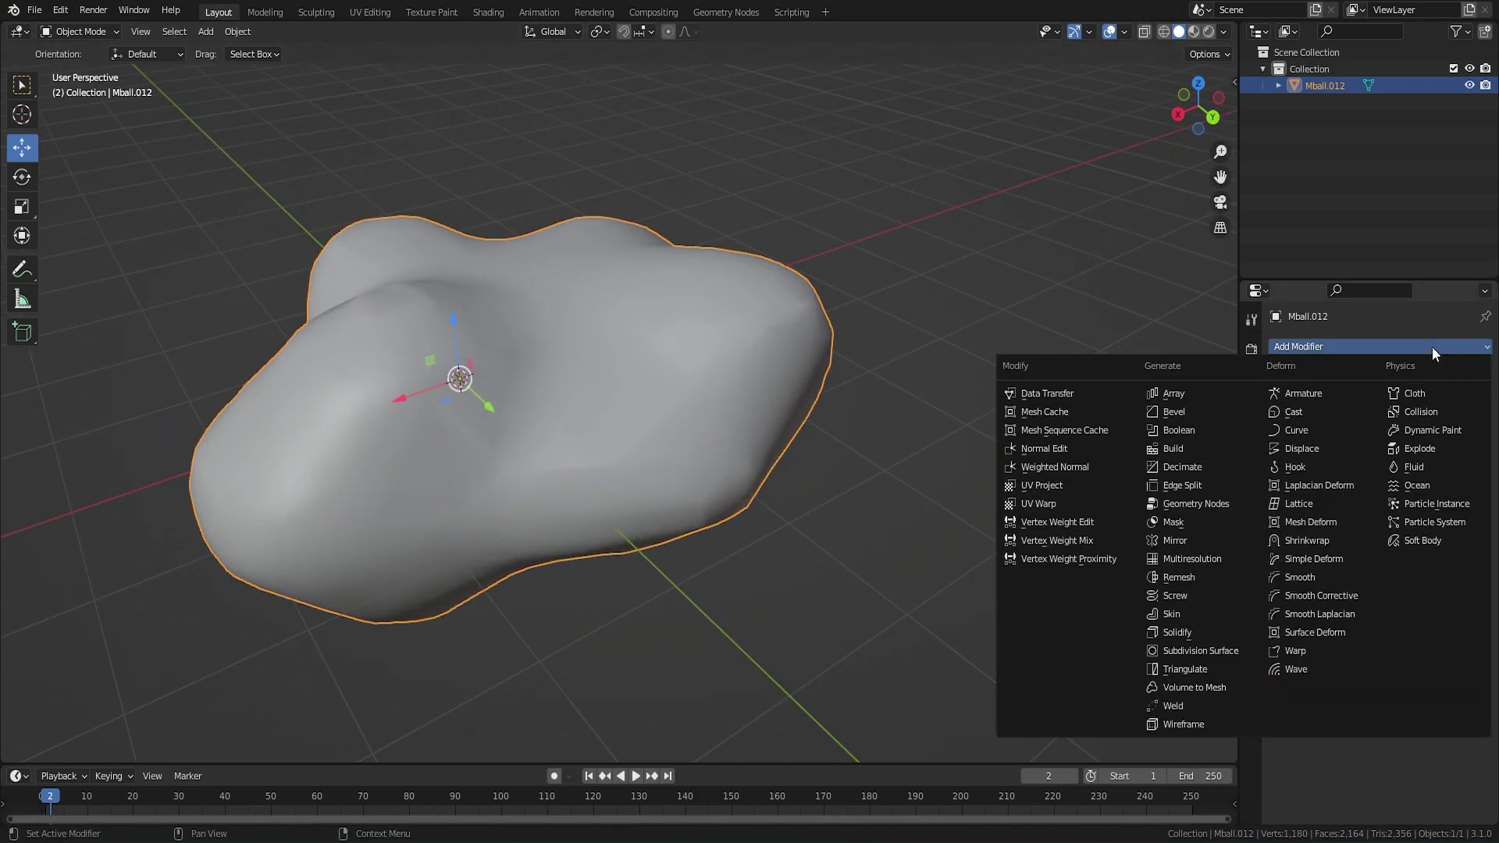
left_click(1177, 465)
middle_click_drag(898, 371, 781, 405)
key("ctrl+a")
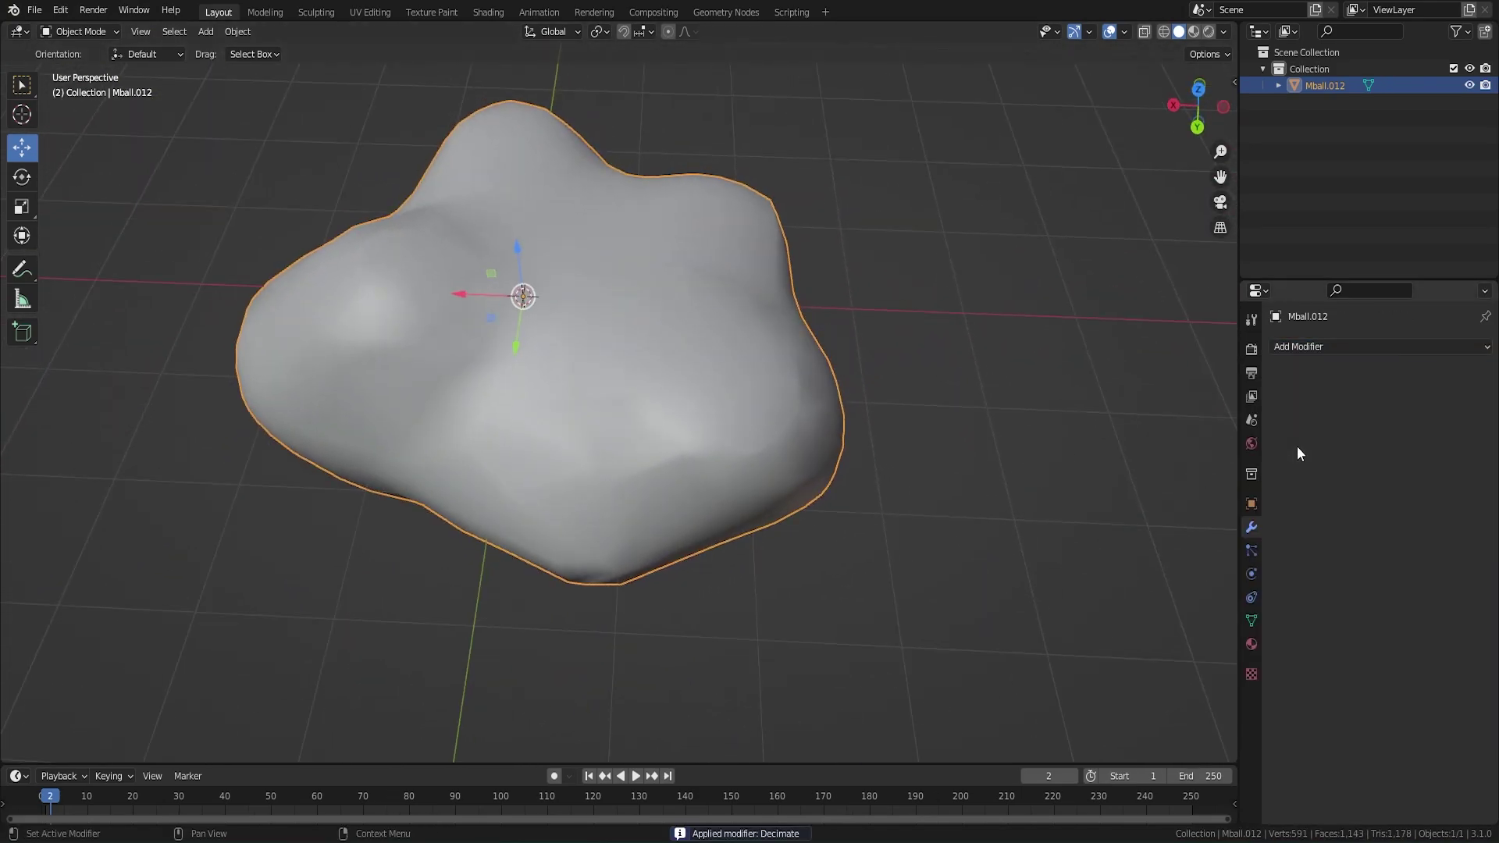
- Try a further Decimate modifier with ratio 0.5 on the cloud mesh, inspect the shape, and remove the modifier
left_click(1326, 346)
left_click(1187, 467)
left_click(1426, 420)
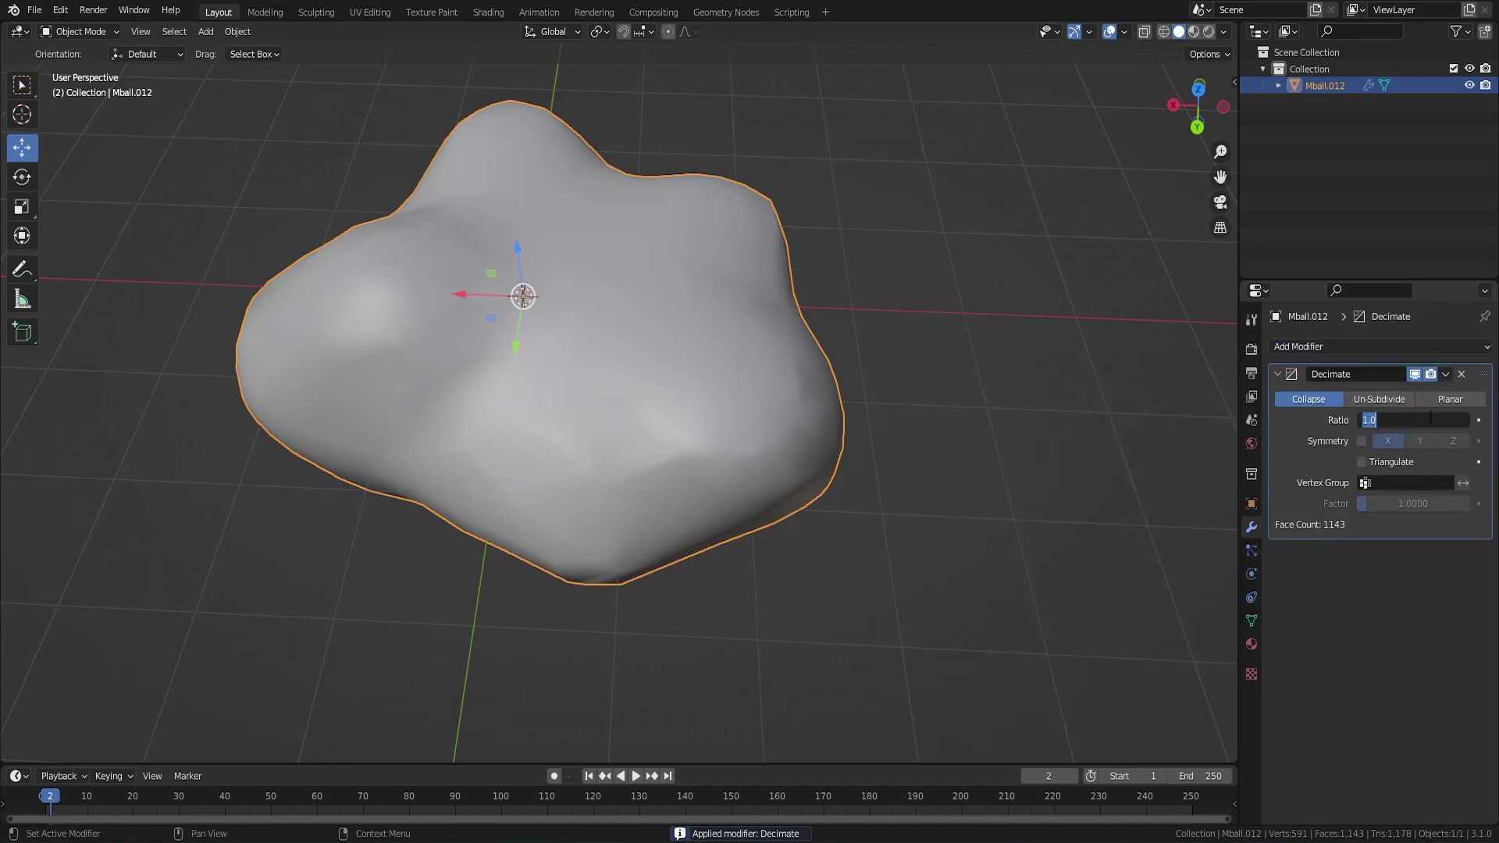
type("0.5")
key("Return")
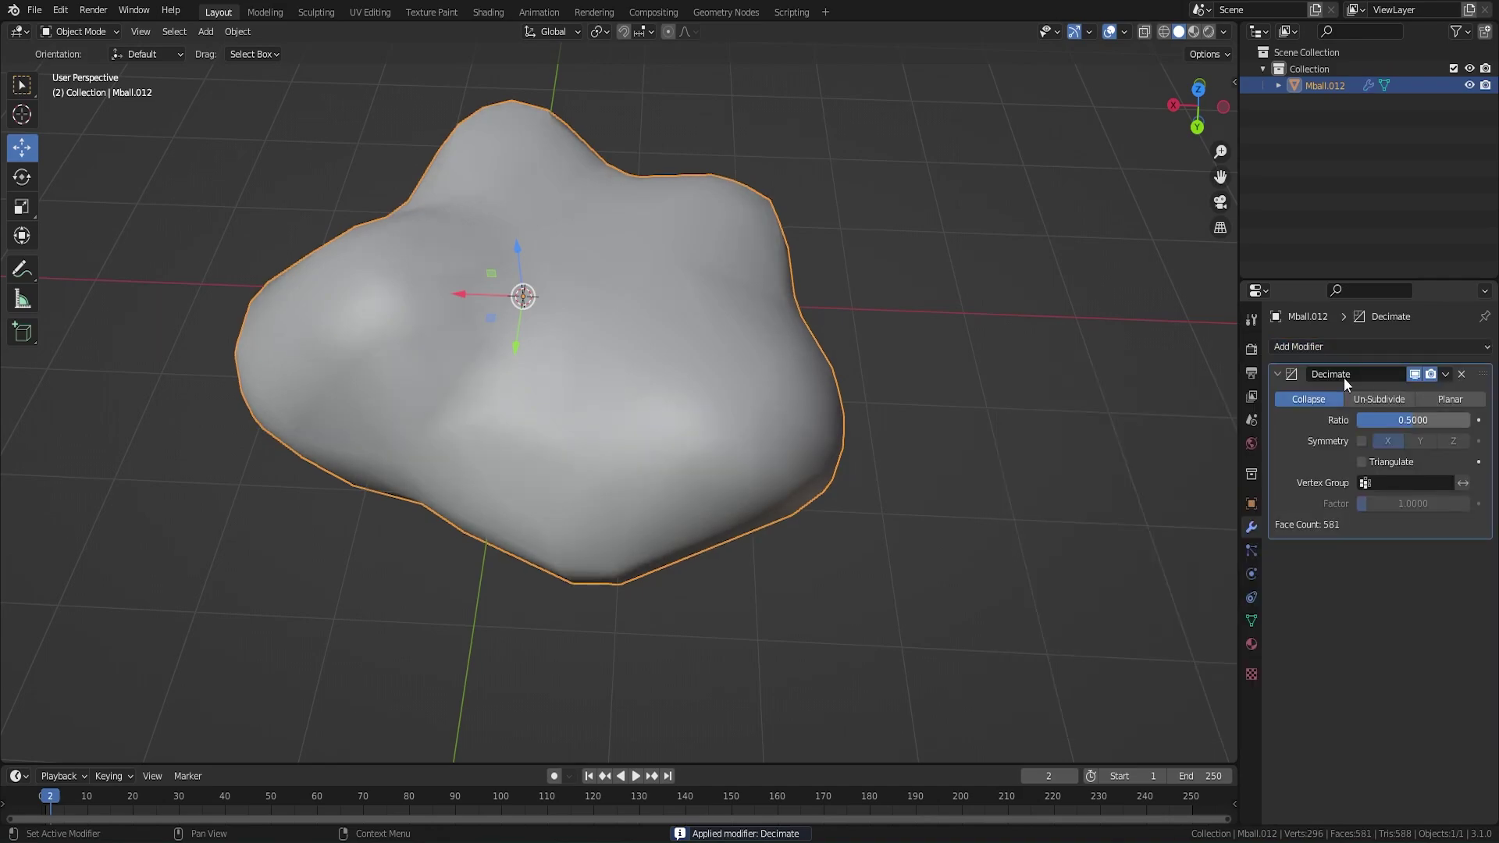
middle_click_drag(780, 313, 1300, 439)
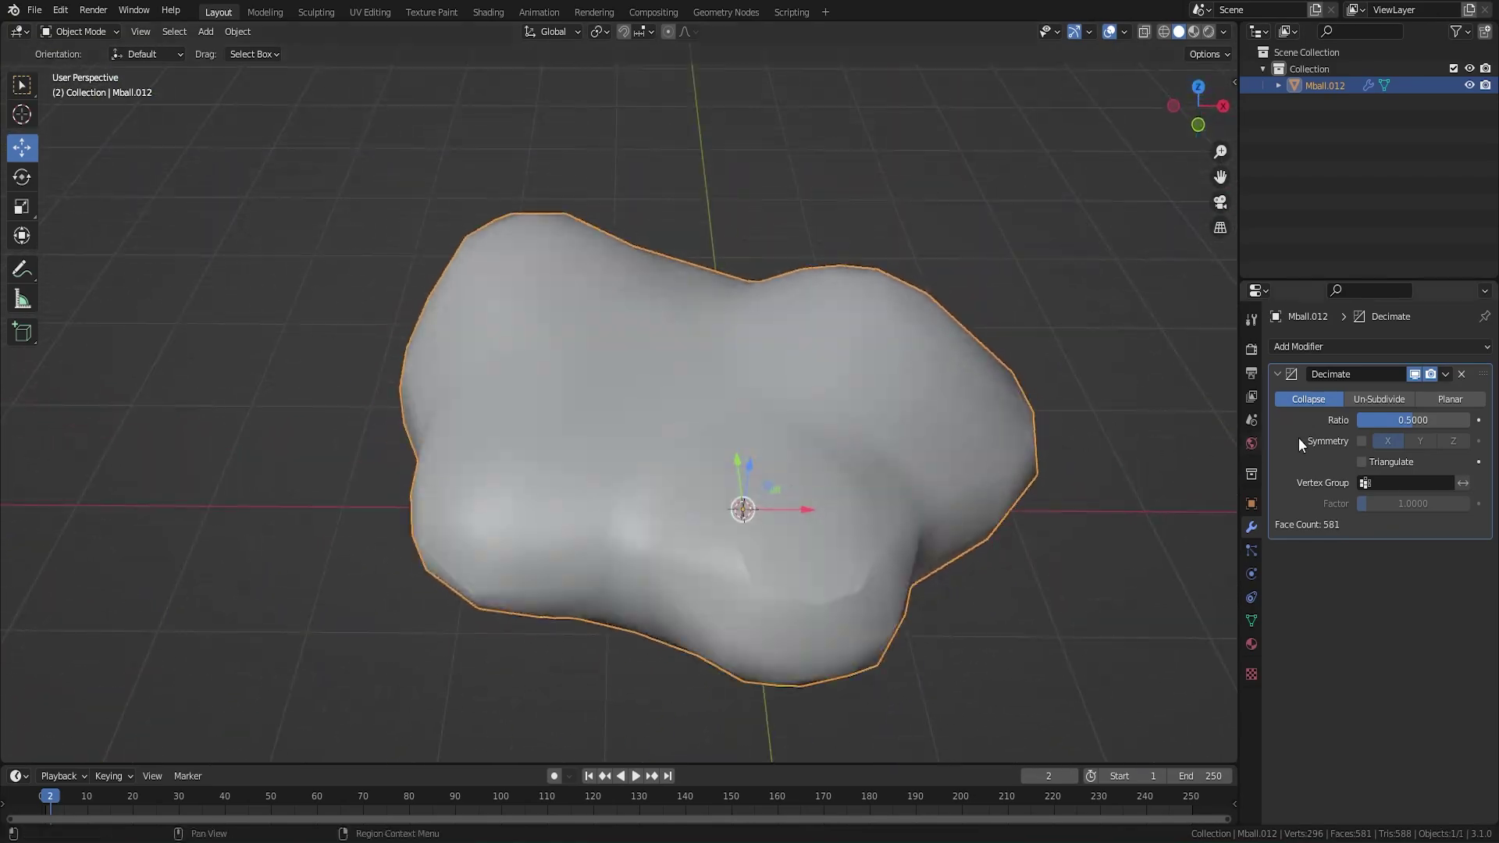
left_click(1461, 375)
- Add a Decimate modifier with ratio 0.5 to the cloud mesh, apply it, and check the topology in Edit Mode
middle_click_drag(851, 373, 1187, 344)
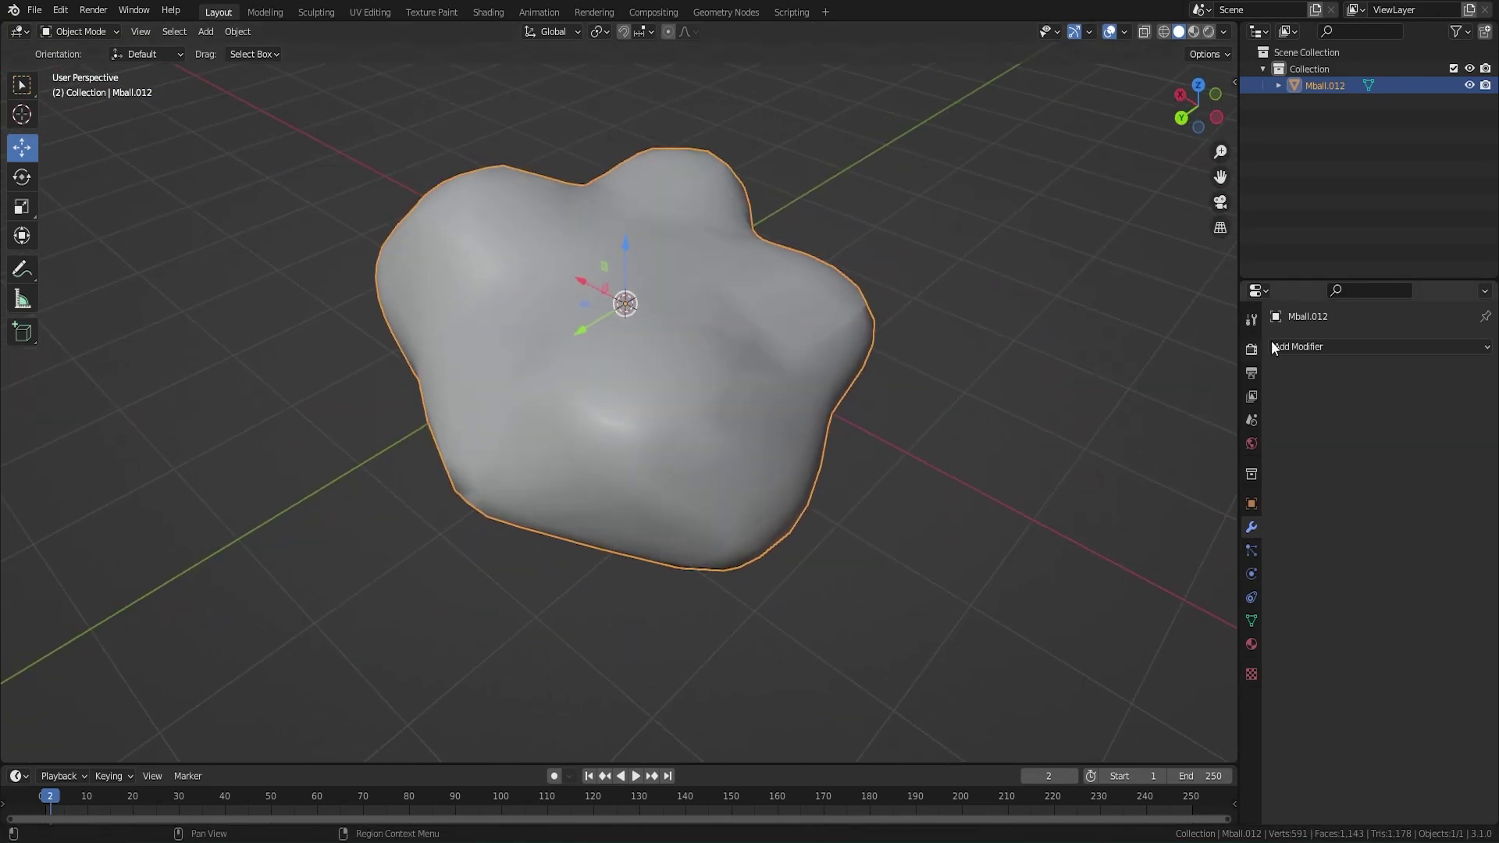
left_click(1271, 347)
left_click(1191, 472)
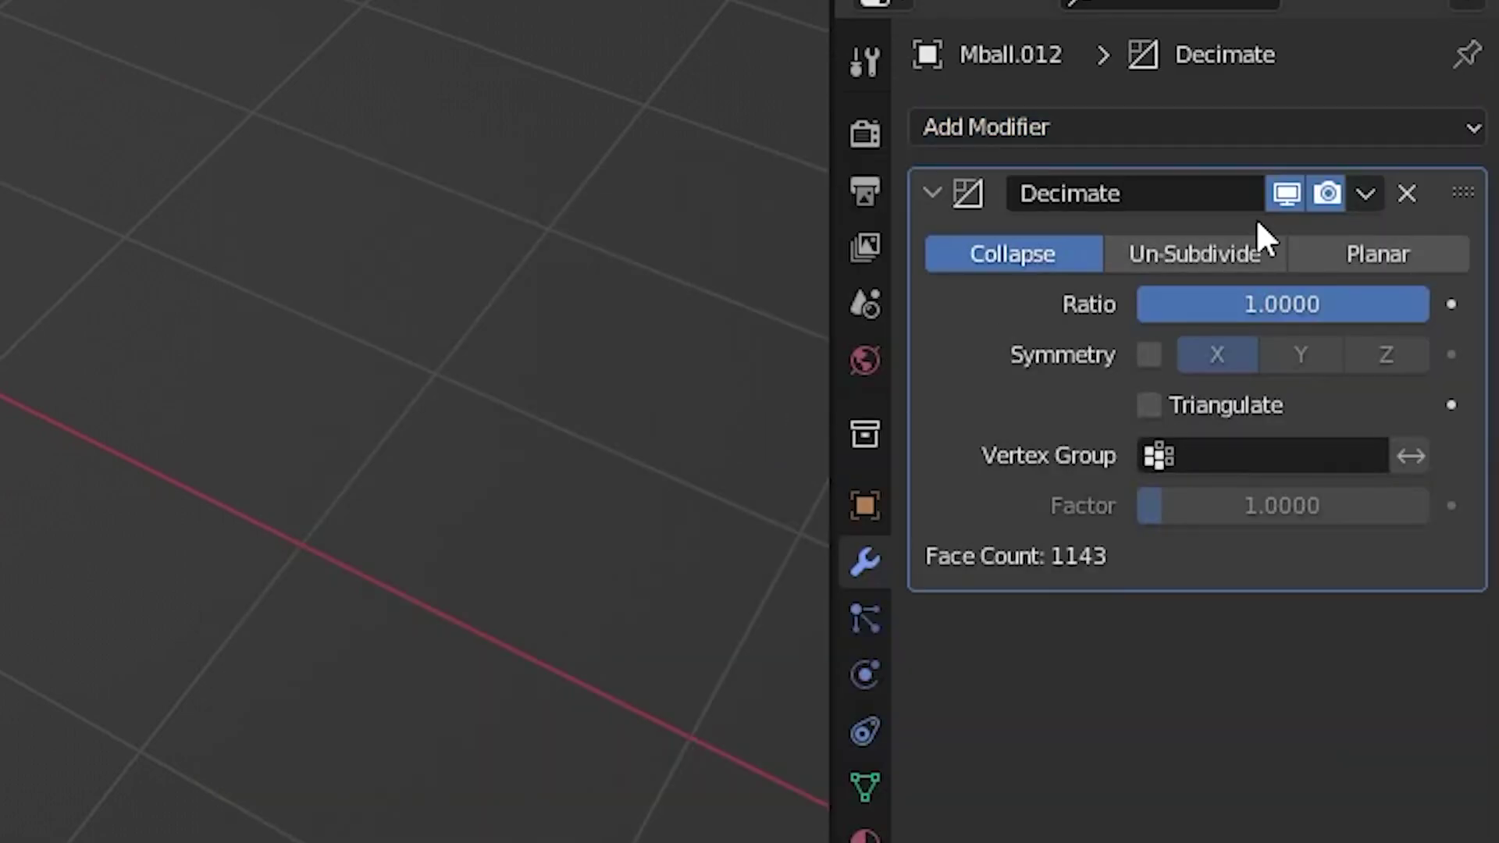
double_click(1265, 310)
type(".")
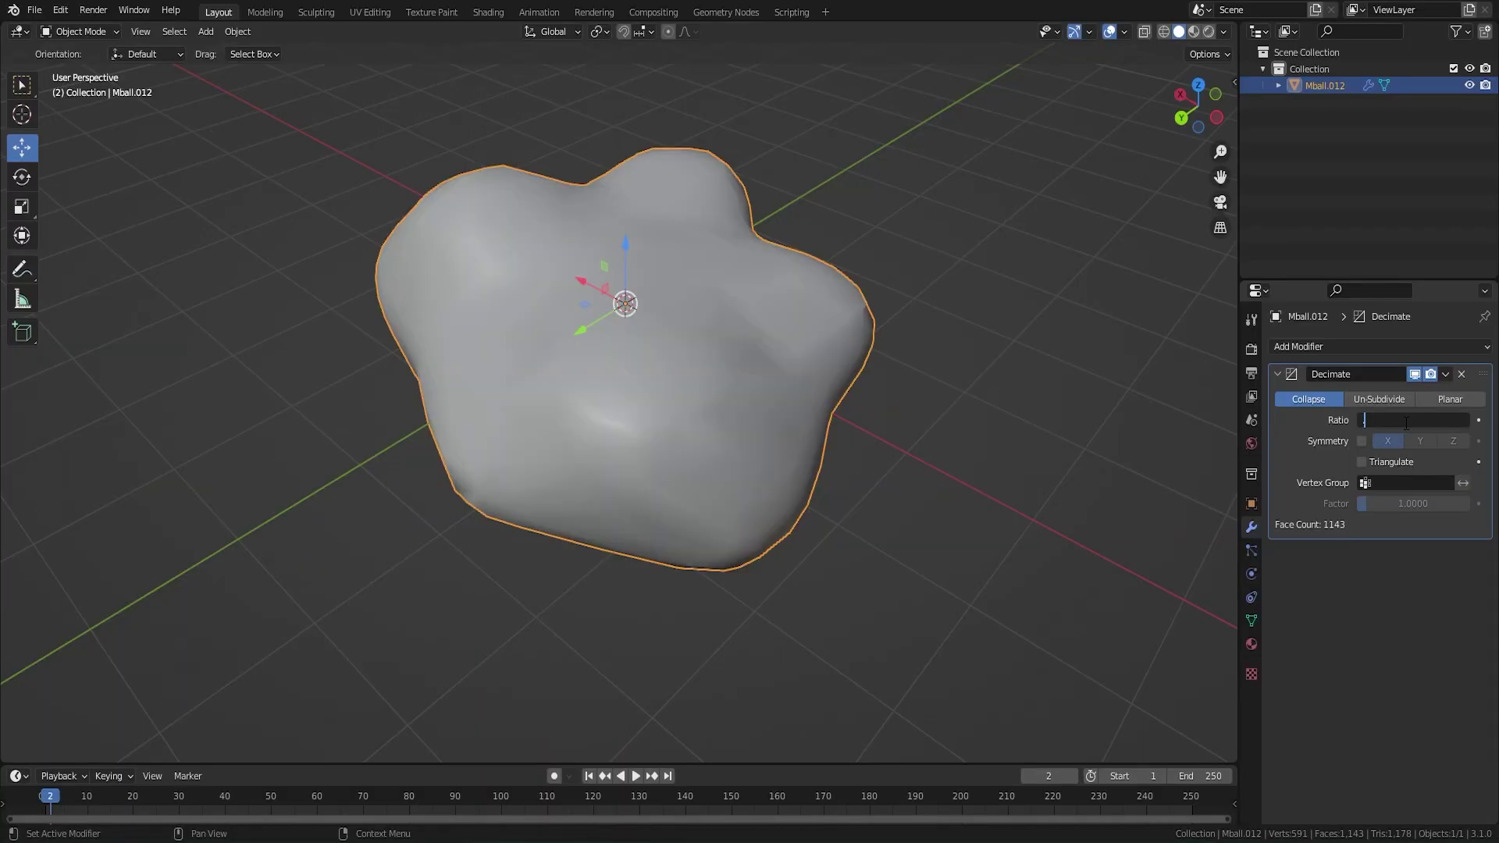
type("5")
key("Return")
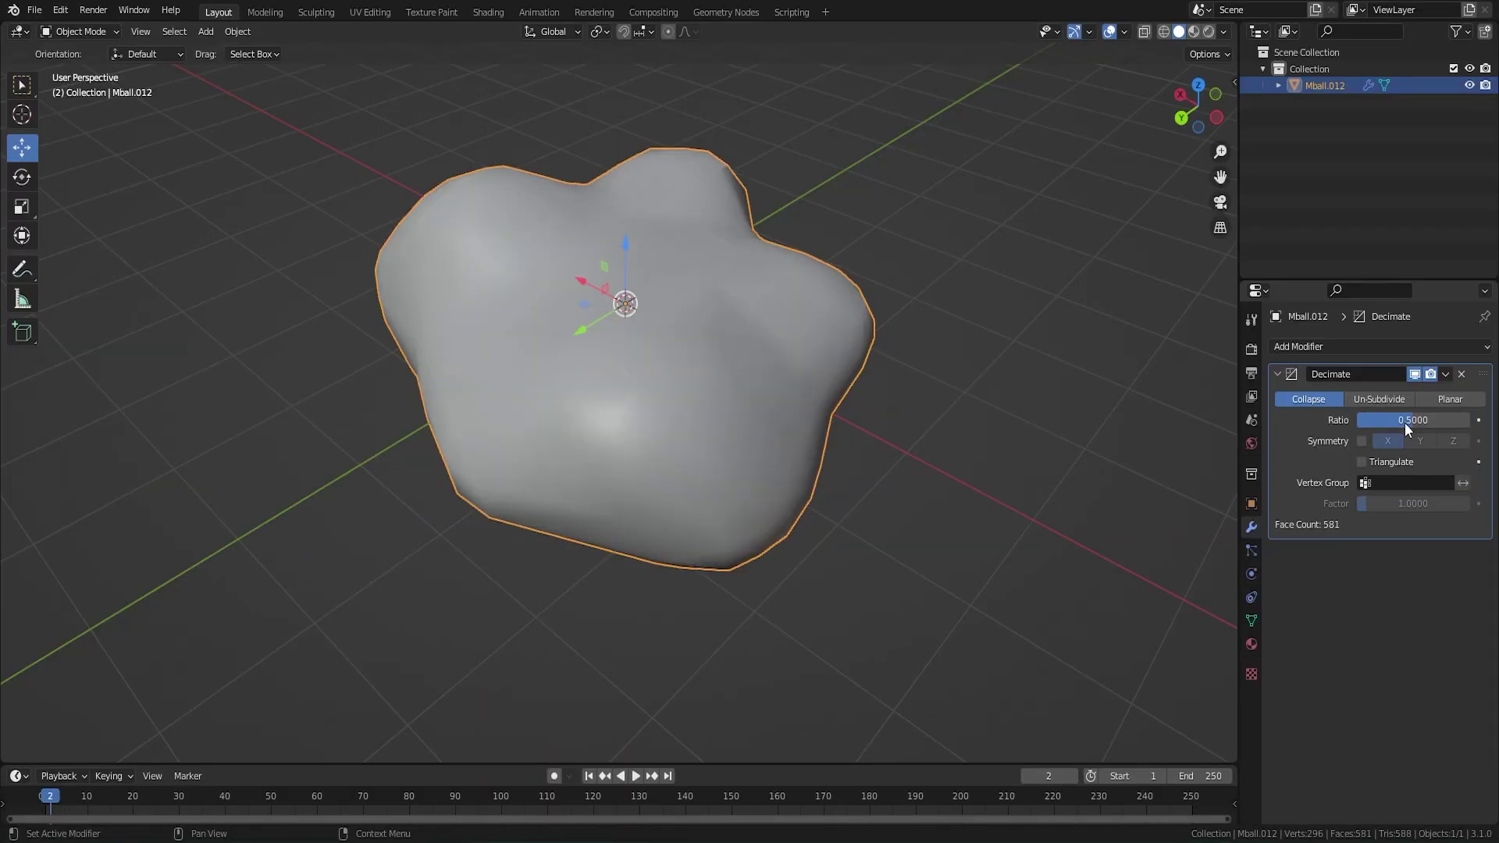
middle_click_drag(769, 242, 843, 185)
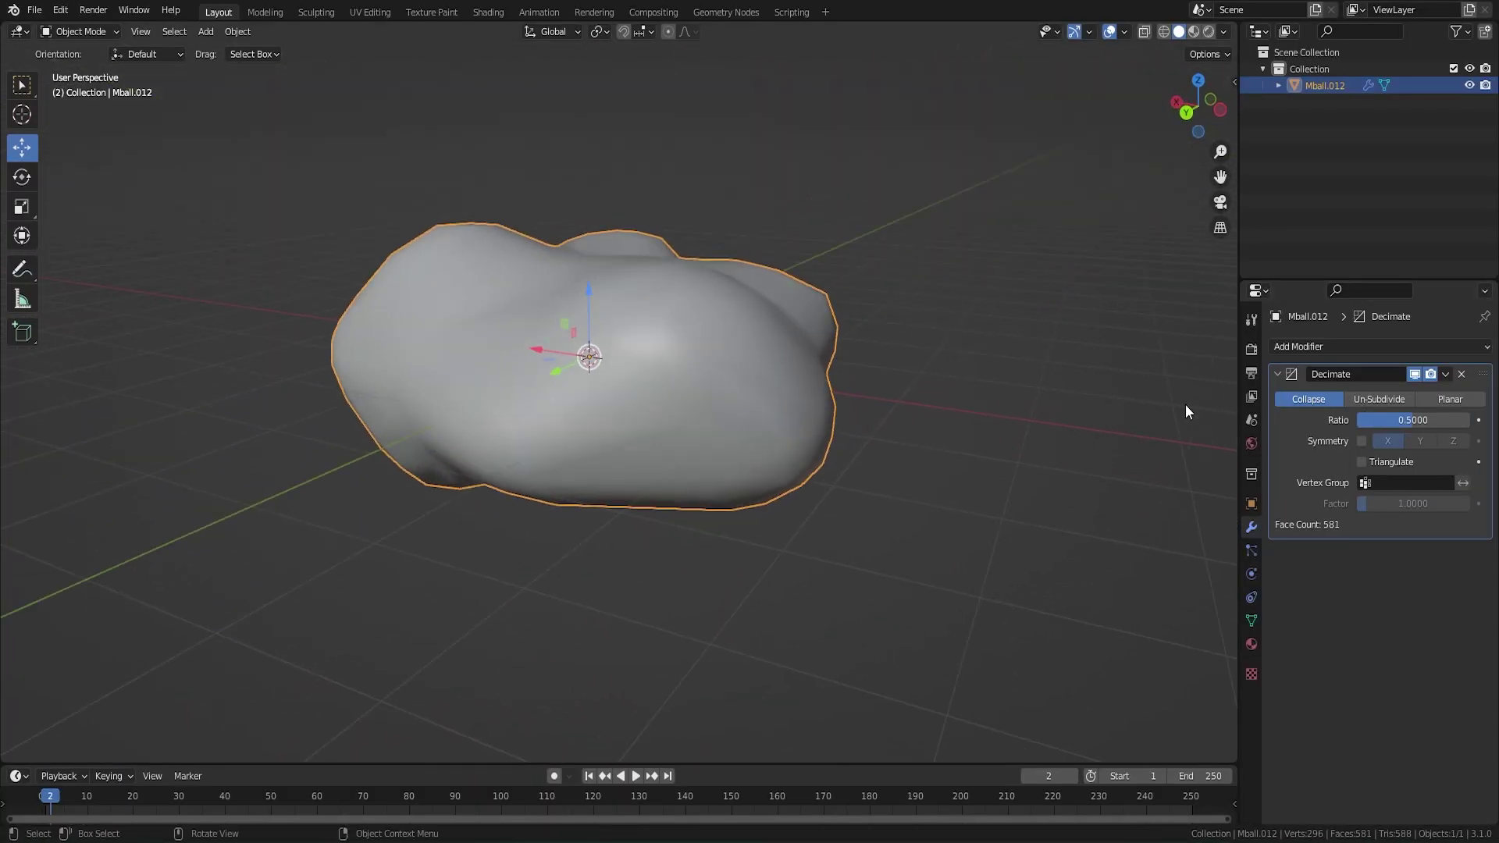
key("ctrl+a")
key("Tab")
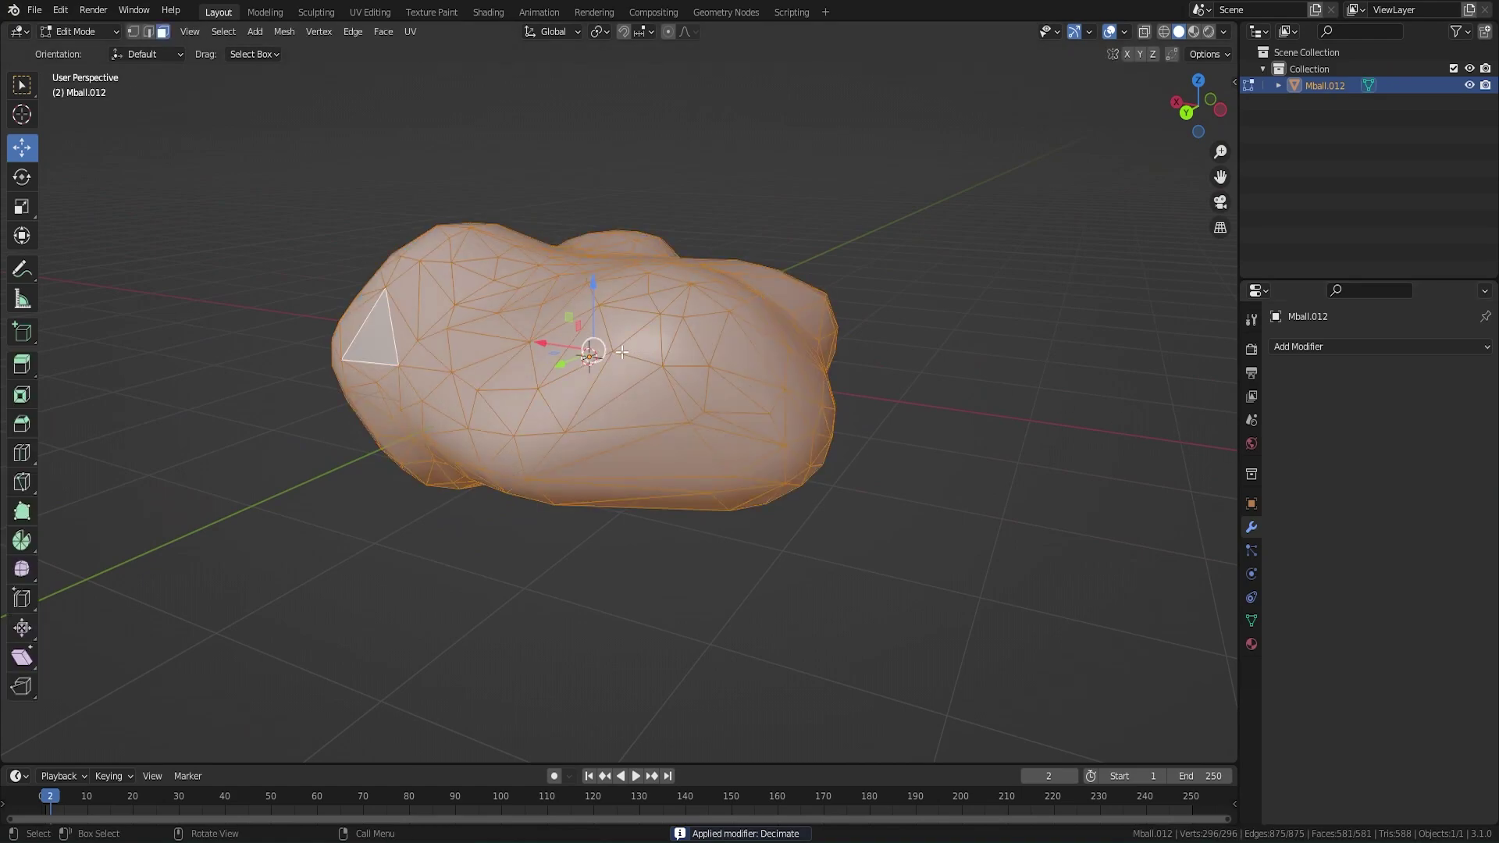
key("Tab")
- Duplicate the cloud mesh, rotate the copy in top view, and offset it along Y so it overlaps the original
middle_click_drag(676, 309, 865, 378)
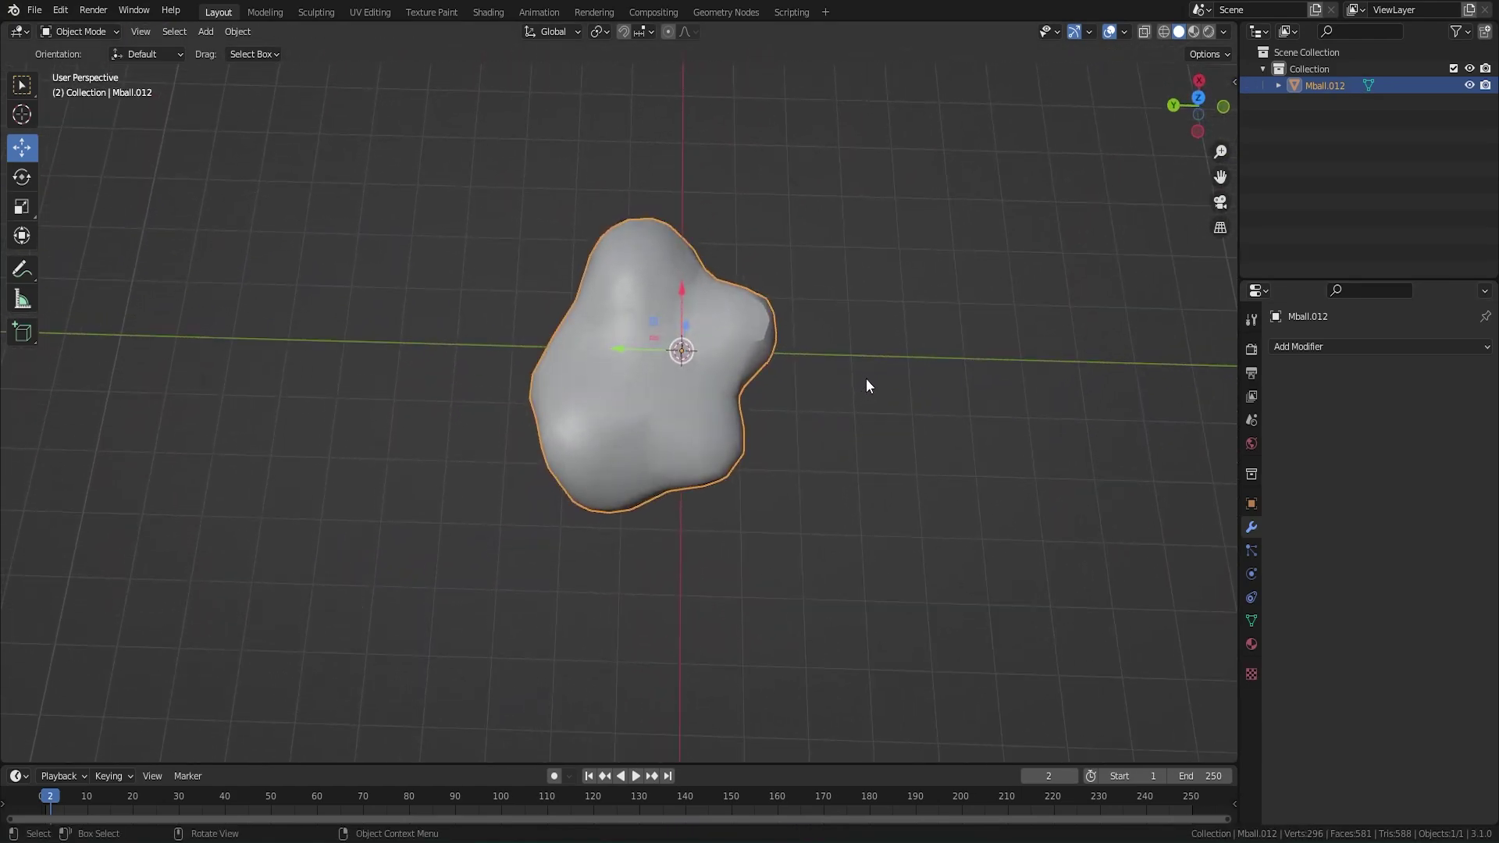
key("shift+d")
left_click(777, 372)
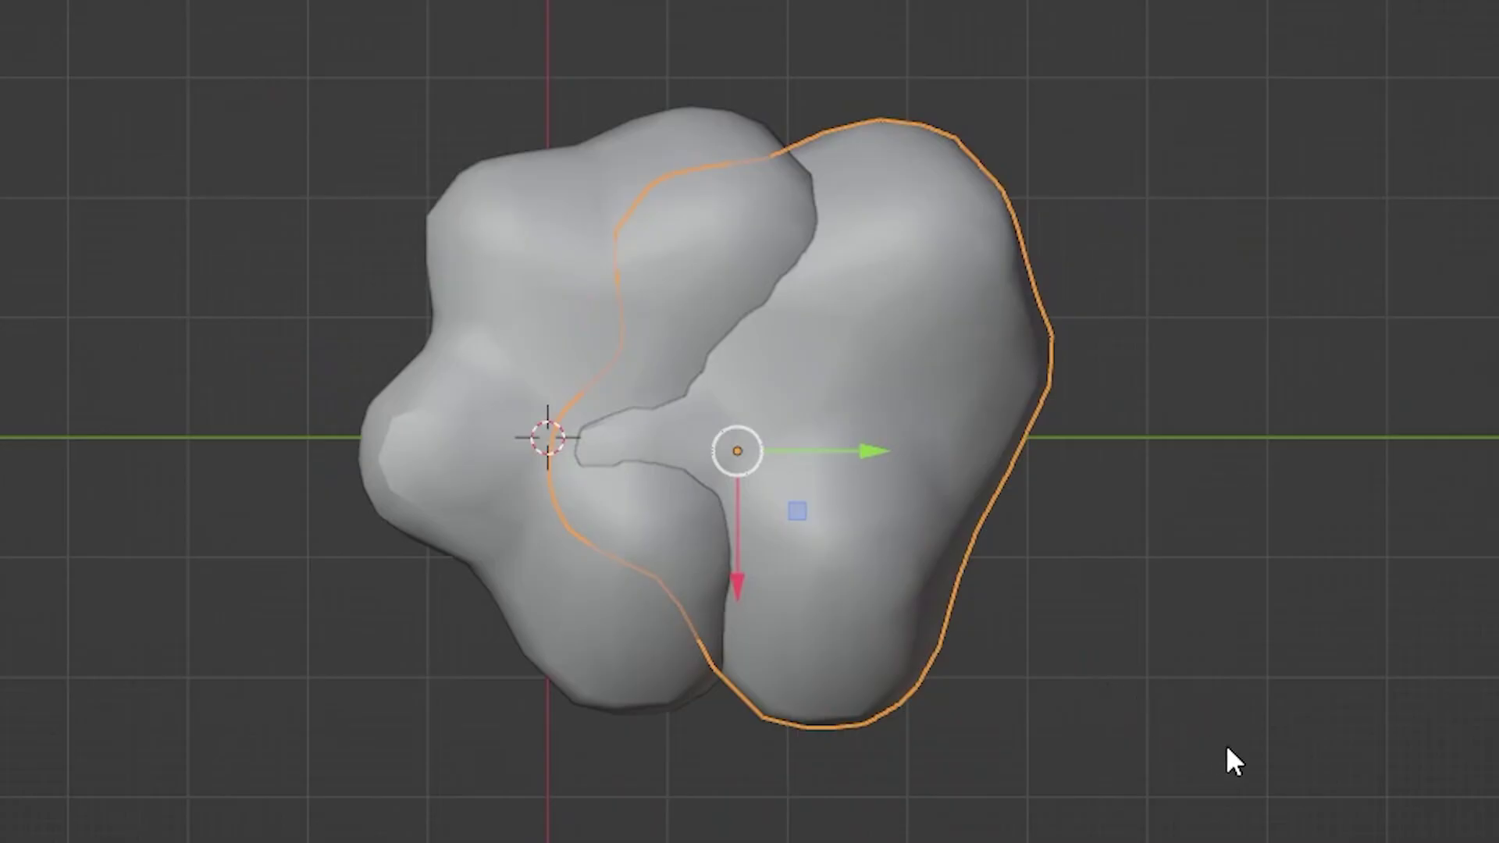
key("r")
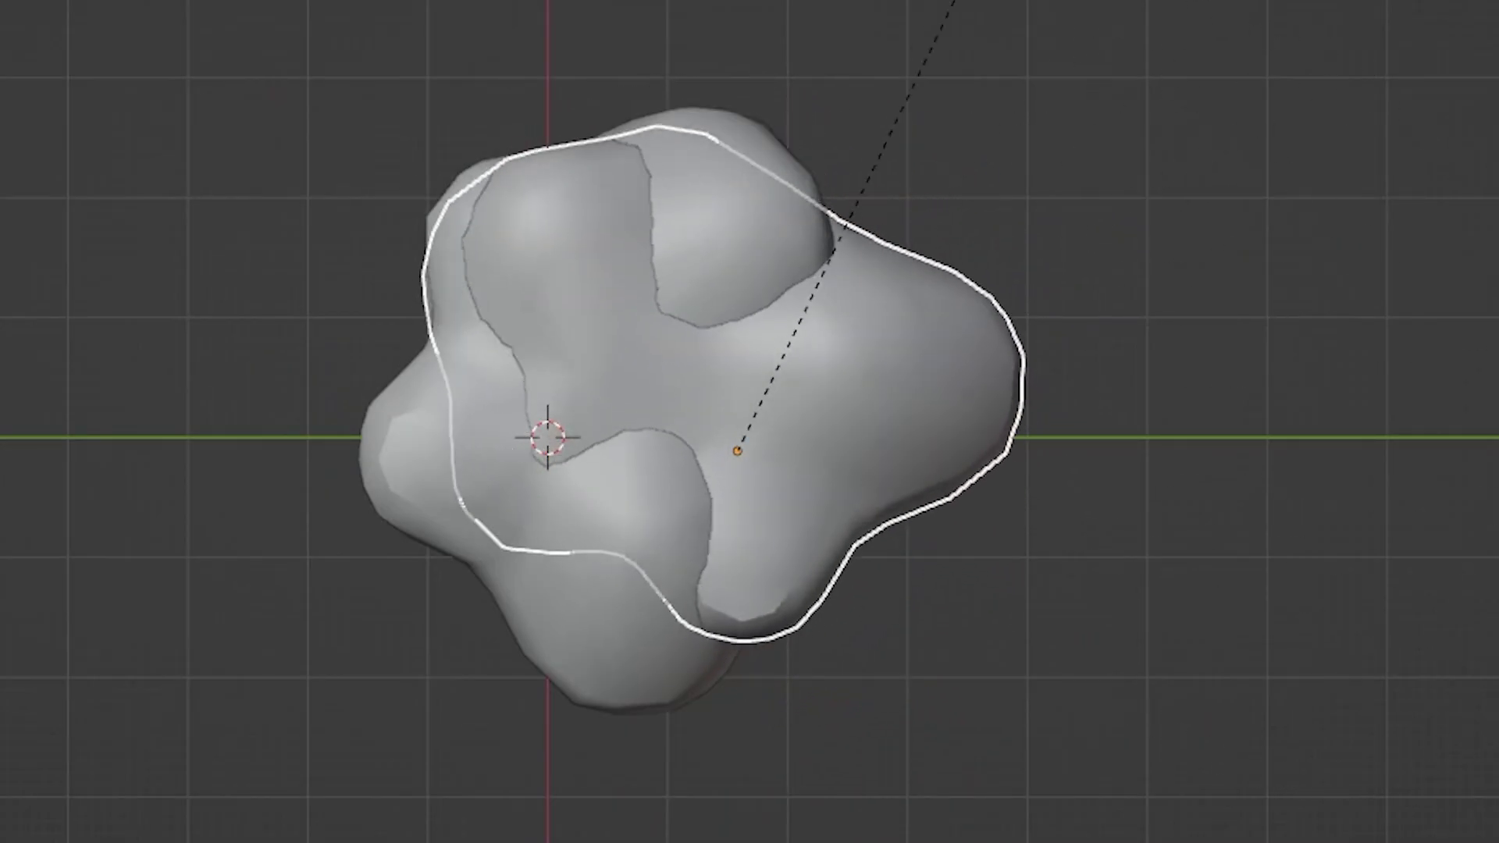
left_click(802, 324)
left_click_drag(834, 450, 954, 476)
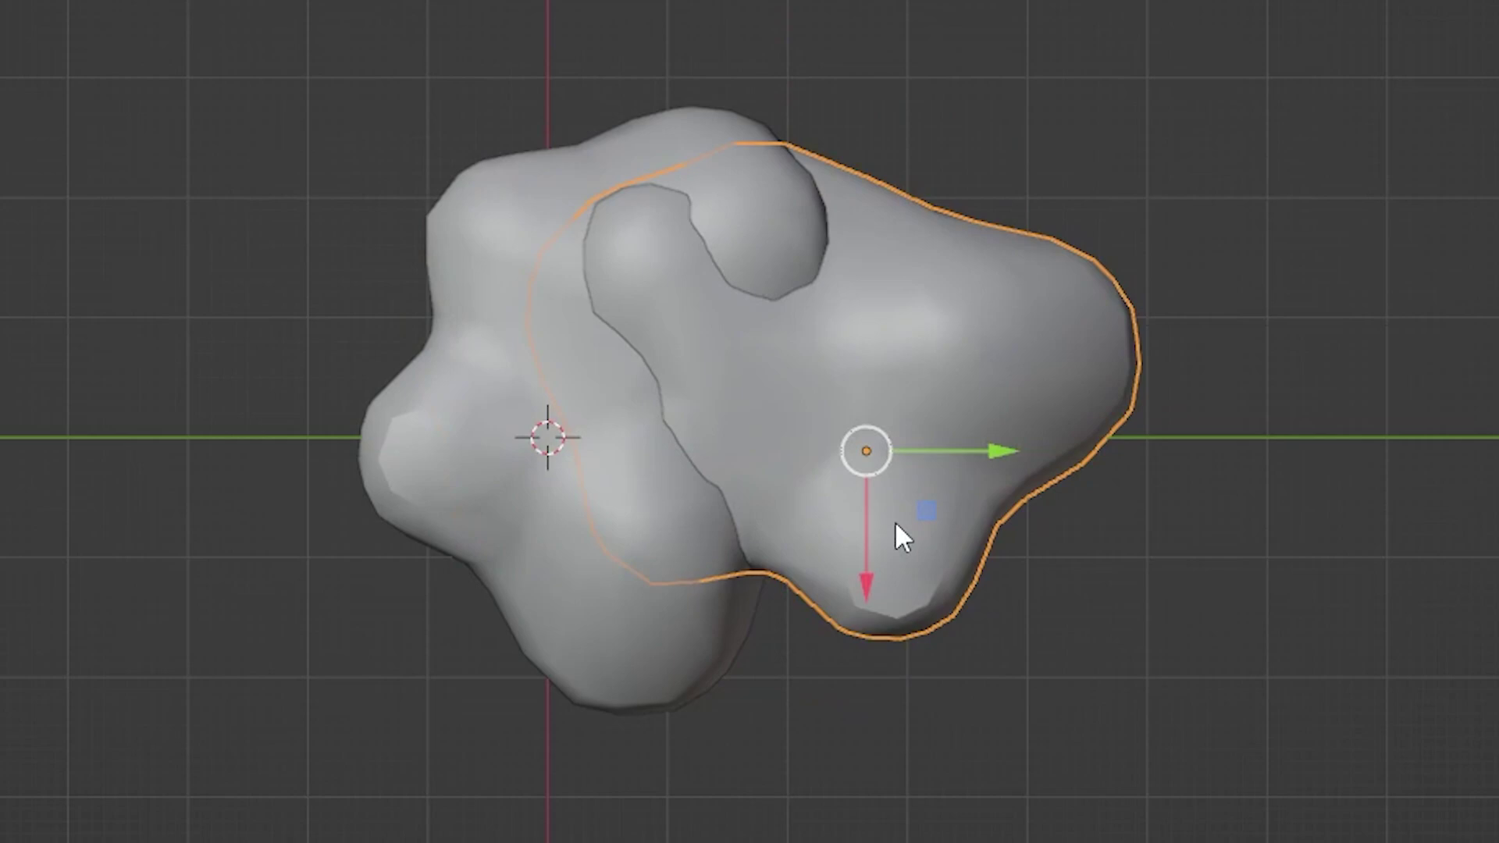
left_click_drag(865, 543, 877, 589)
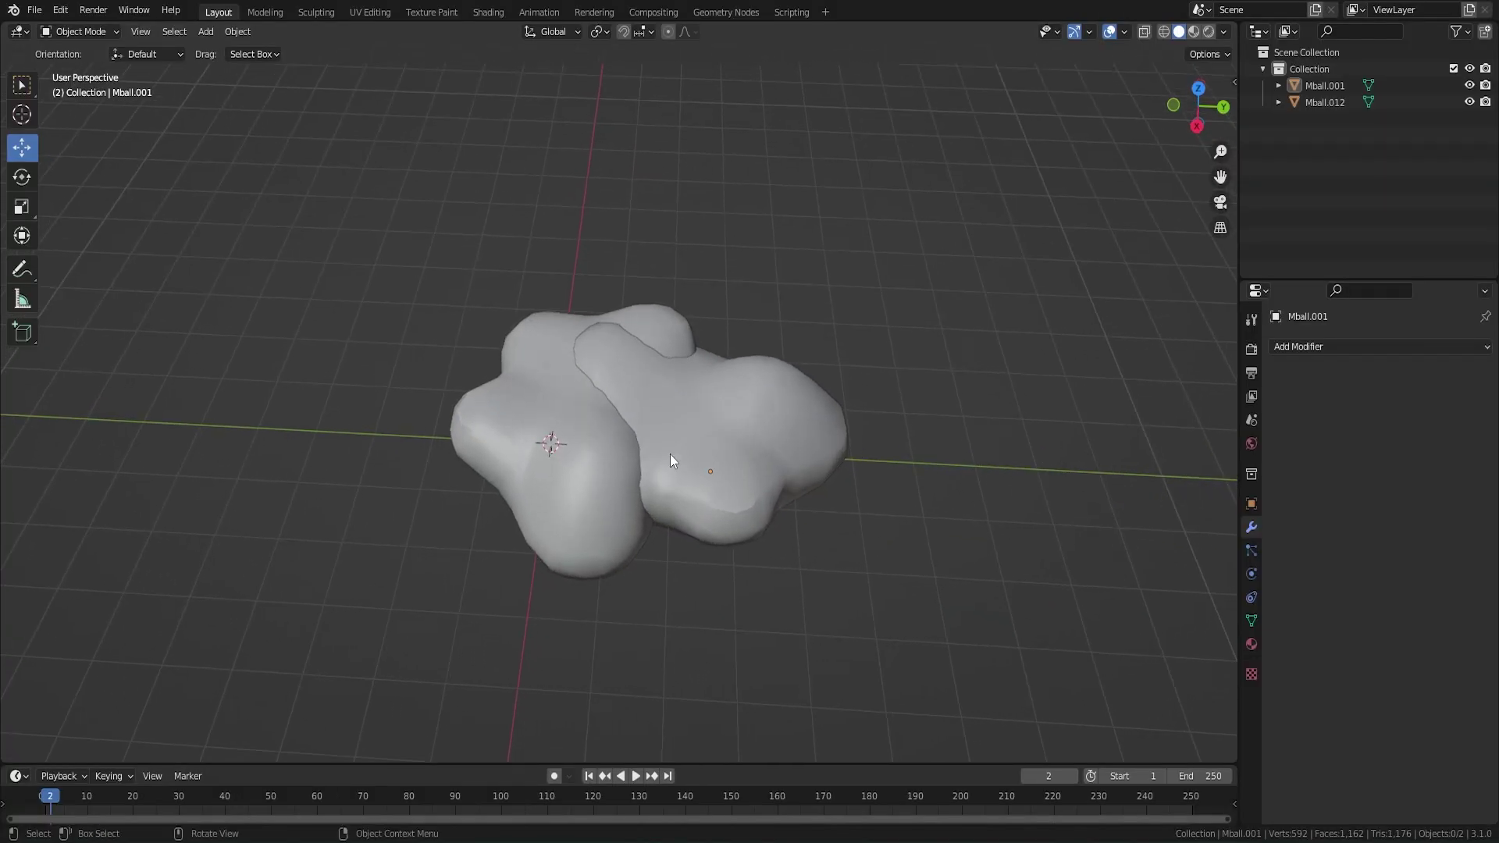
- Delete the duplicated cloud and select the original cloud mesh
middle_click_drag(767, 405, 829, 183)
left_click(780, 358)
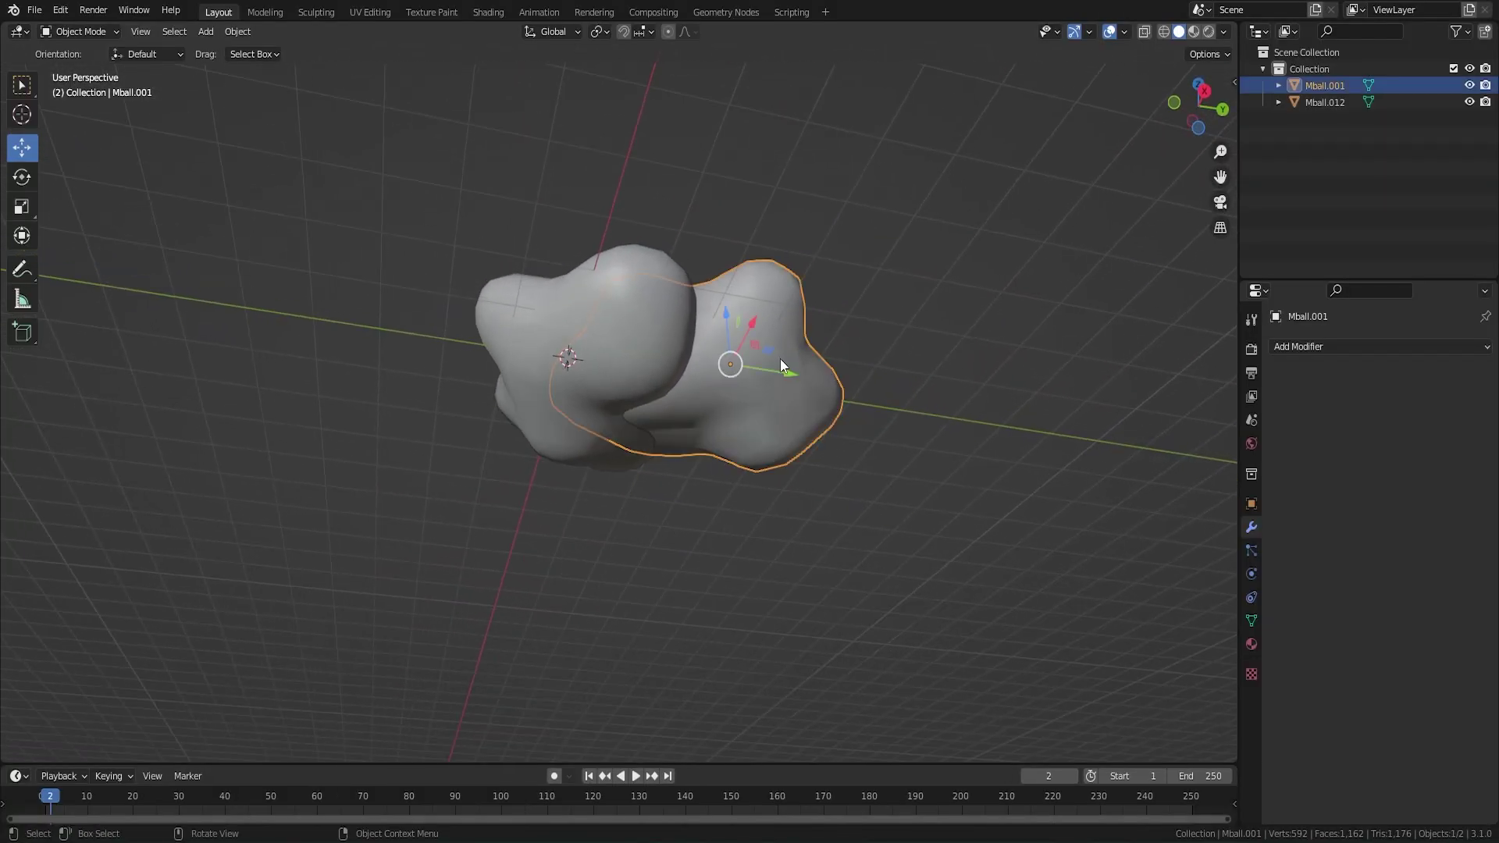
key("Delete")
middle_click_drag(773, 335, 615, 412)
left_click(692, 396)
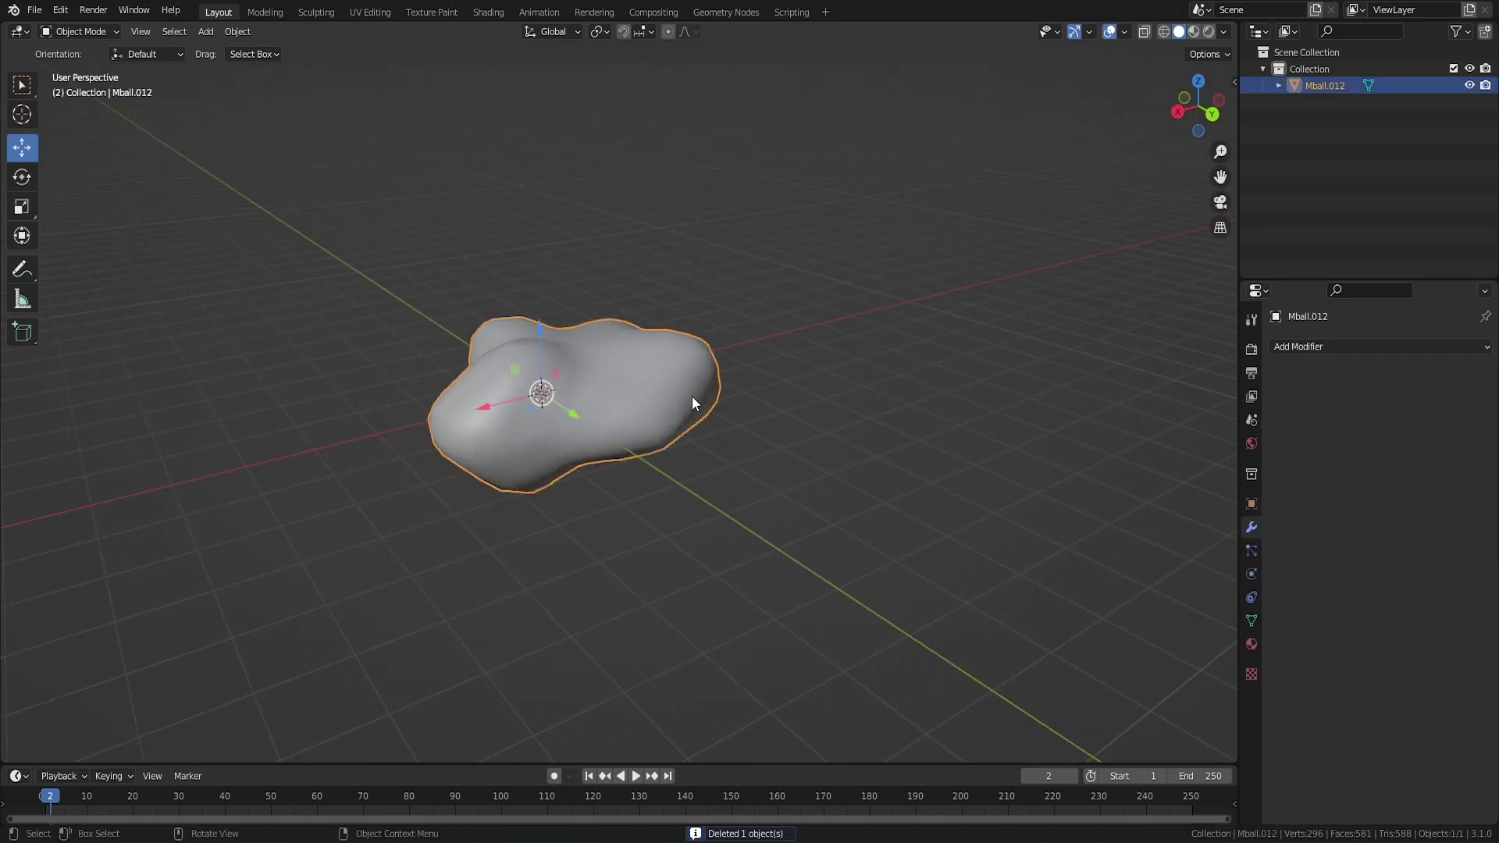
middle_click_drag(757, 371, 626, 397)
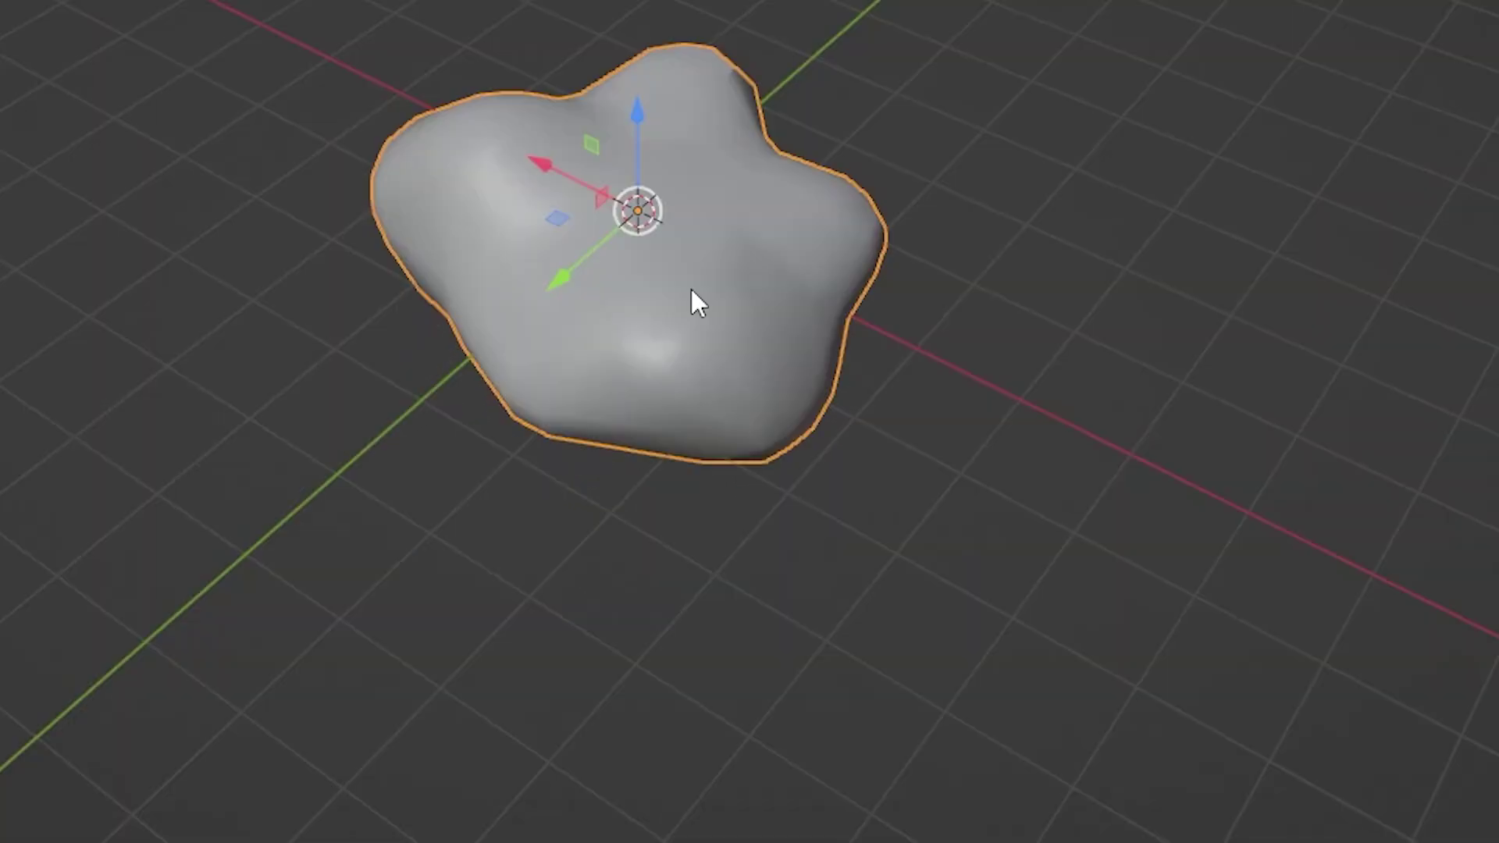
- Add a metaball at the cloud's centre and raise it about 0.4 m along Z
key("shift+a")
mouse_move(628, 381)
left_click(841, 296)
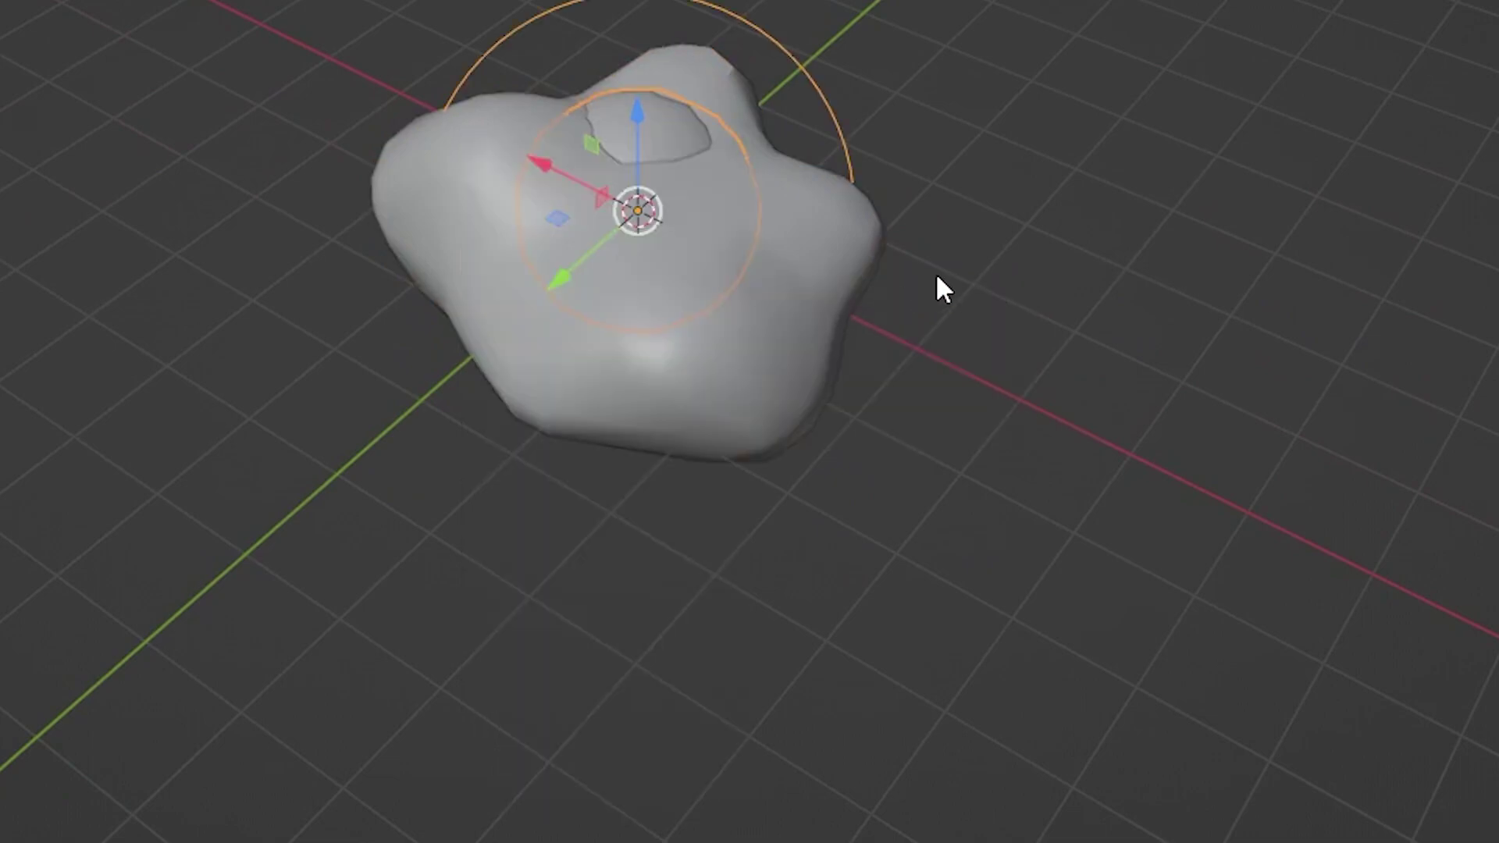
middle_click_drag(935, 271, 954, 226)
left_click_drag(622, 128, 623, 85)
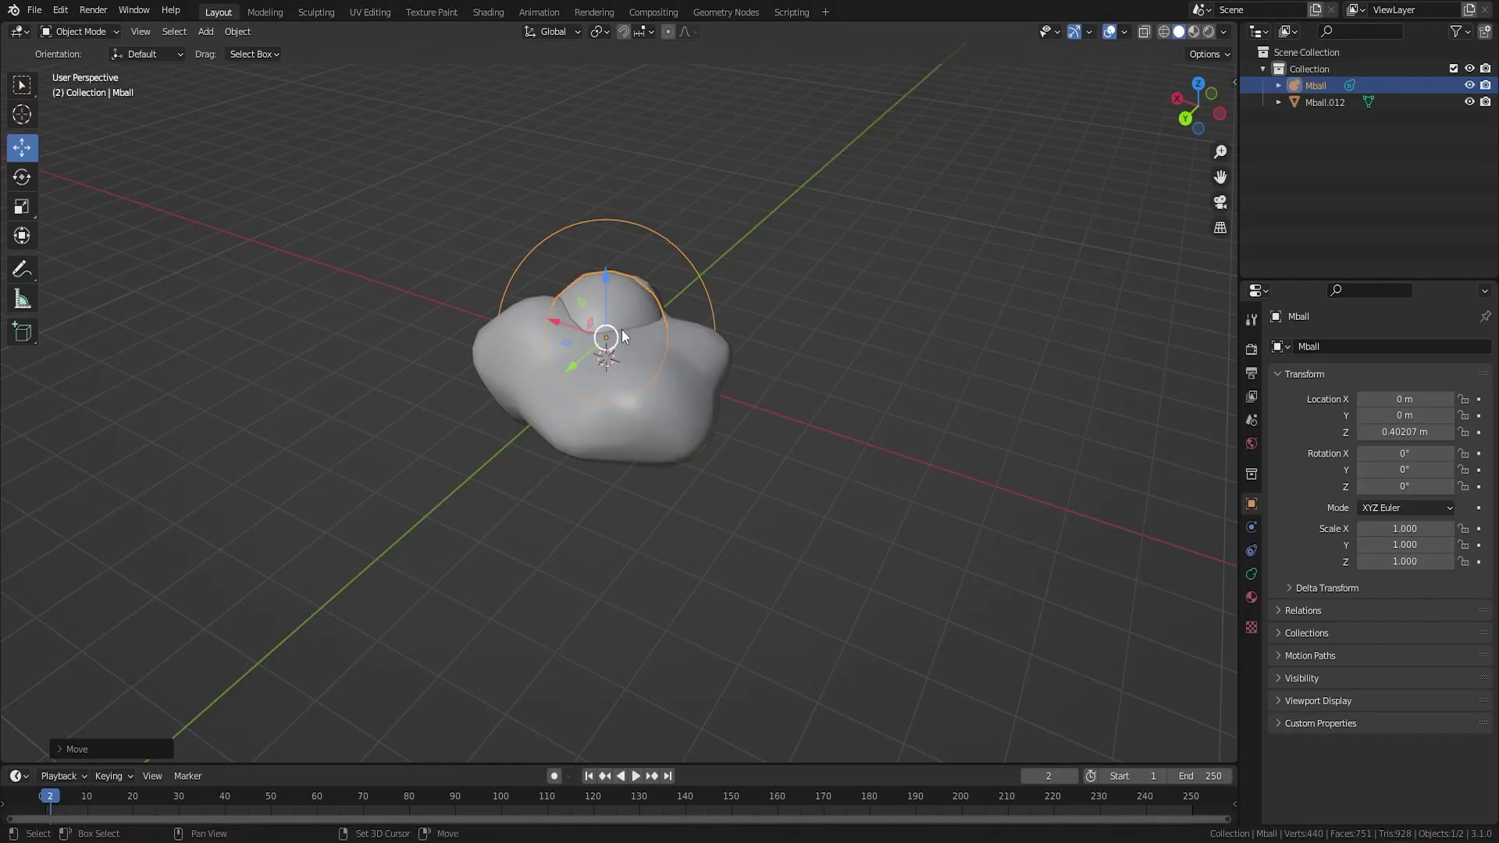
- Duplicate the metaball and place the copy above the cloud at about X 1.98 m, Y 0 m, Z 1.98 m
key("shift+d")
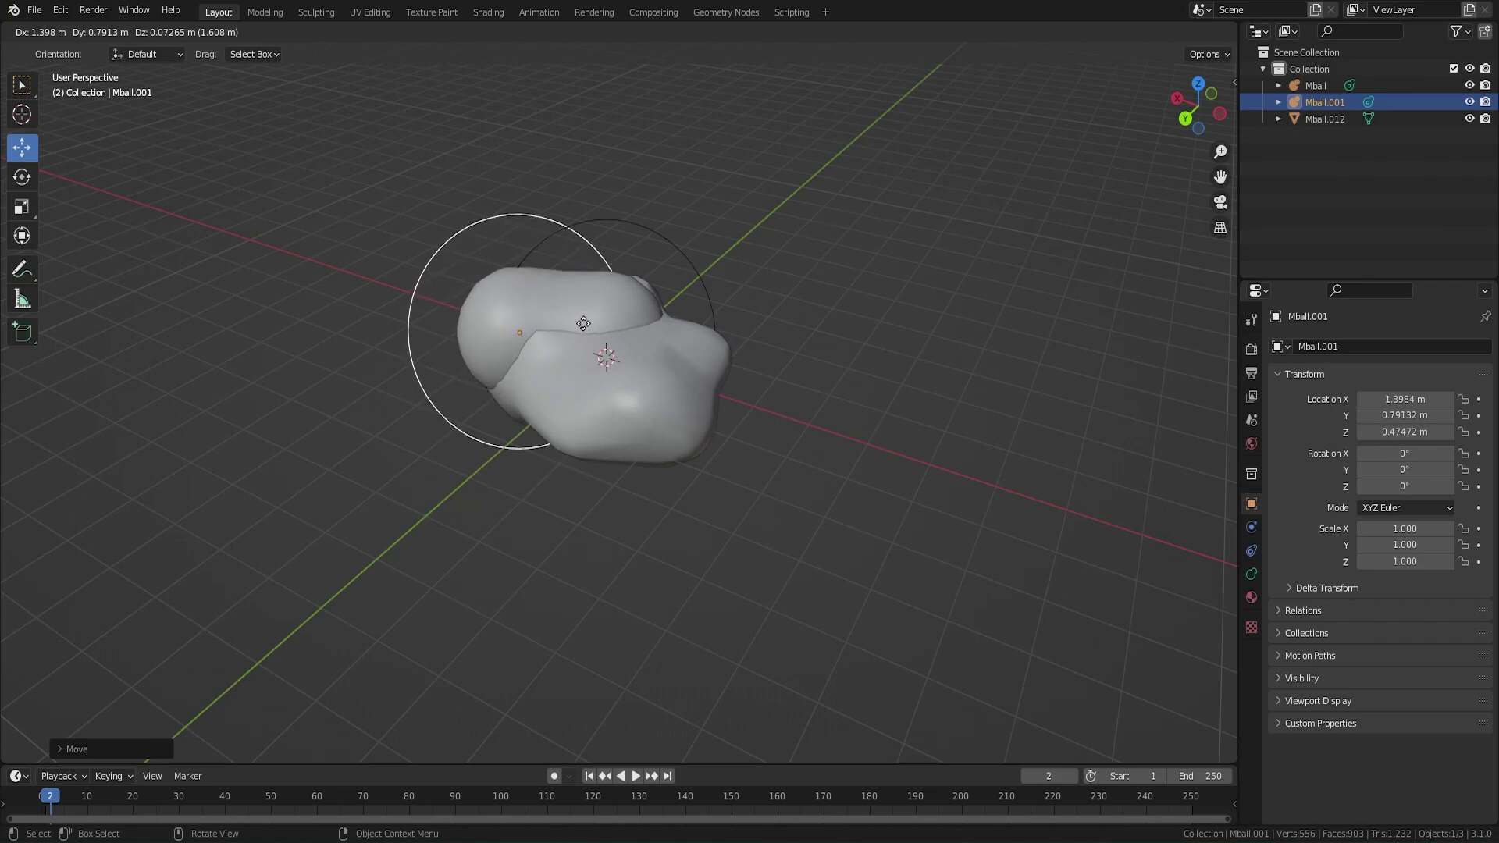
left_click(573, 219)
middle_click_drag(687, 254, 484, 296)
middle_click_drag(847, 370, 780, 378, "shift")
scroll(714, 428, "up", 2)
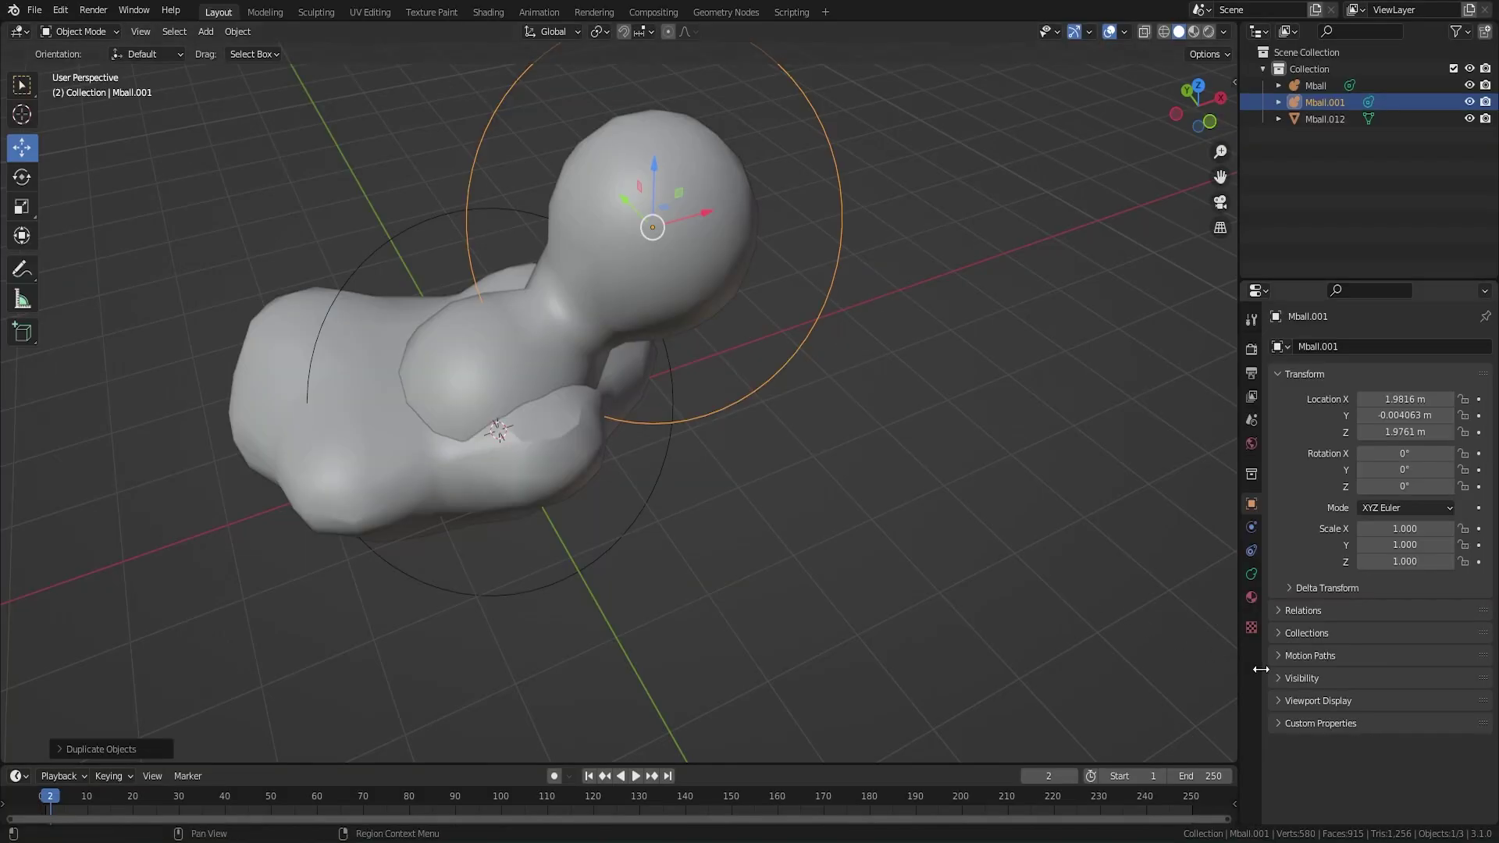
left_click(1278, 723)
left_click(1278, 724)
- Duplicate the metaball several more times into a blended mass around the cloud, and delete all the trial metaballs
key("shift+d")
left_click(645, 338)
key("shift+d")
left_click(774, 442)
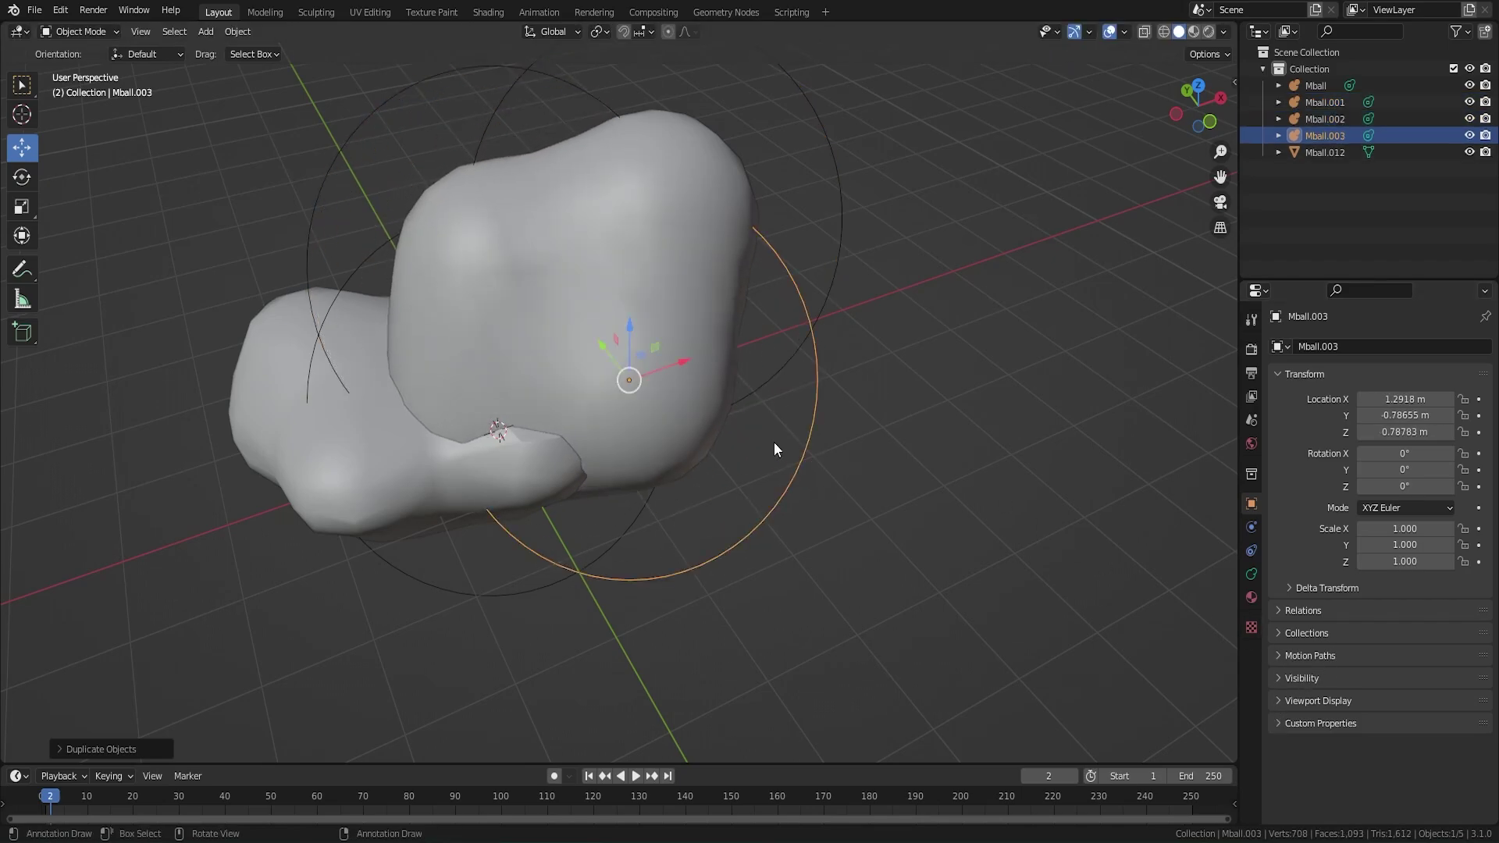
key("shift+d")
left_click(884, 293)
key("shift+d")
left_click(898, 461)
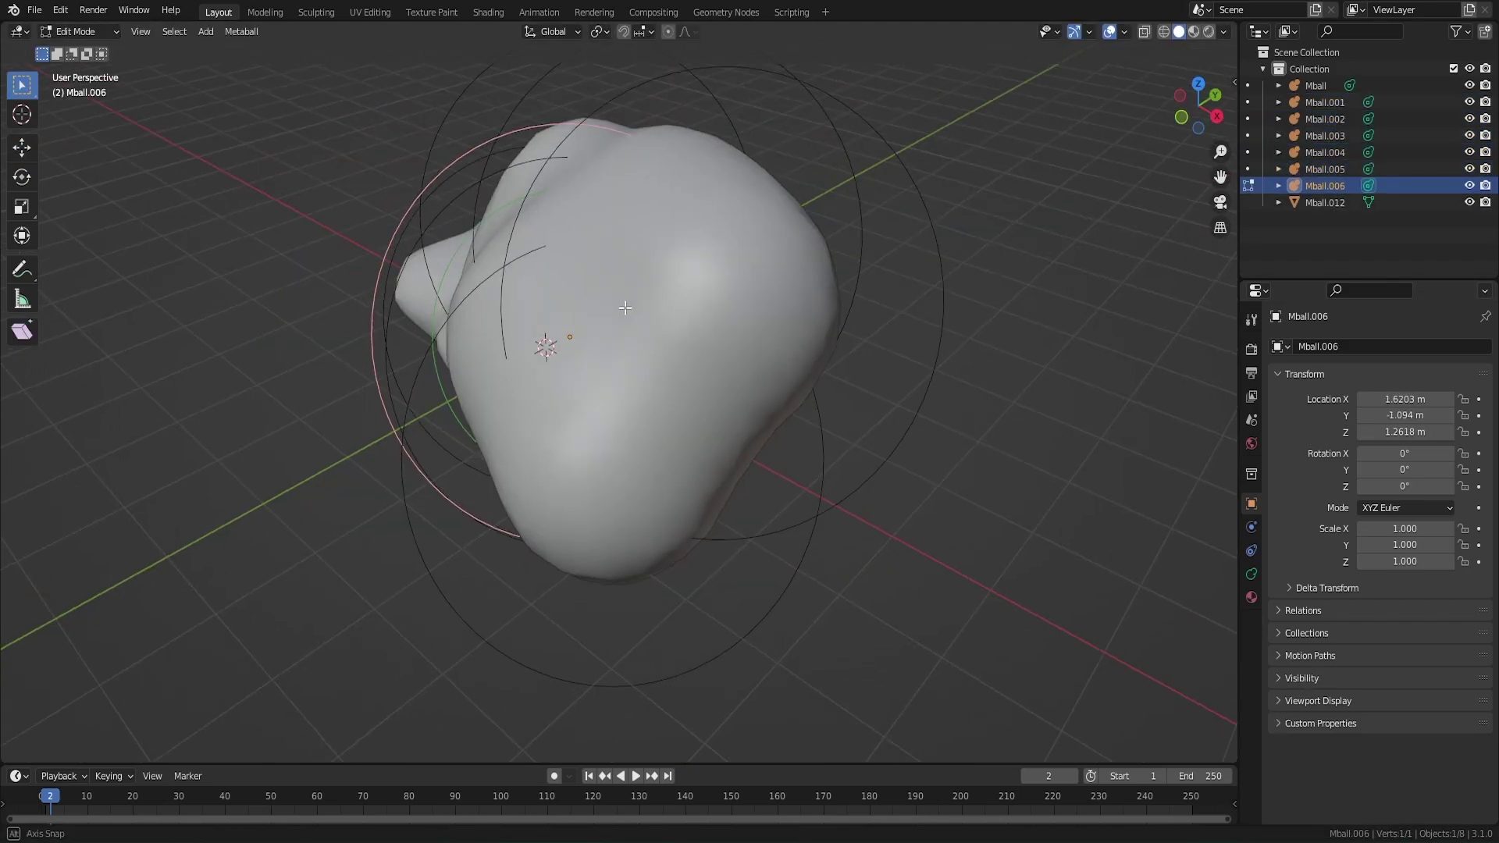
middle_click_drag(623, 308, 435, 251)
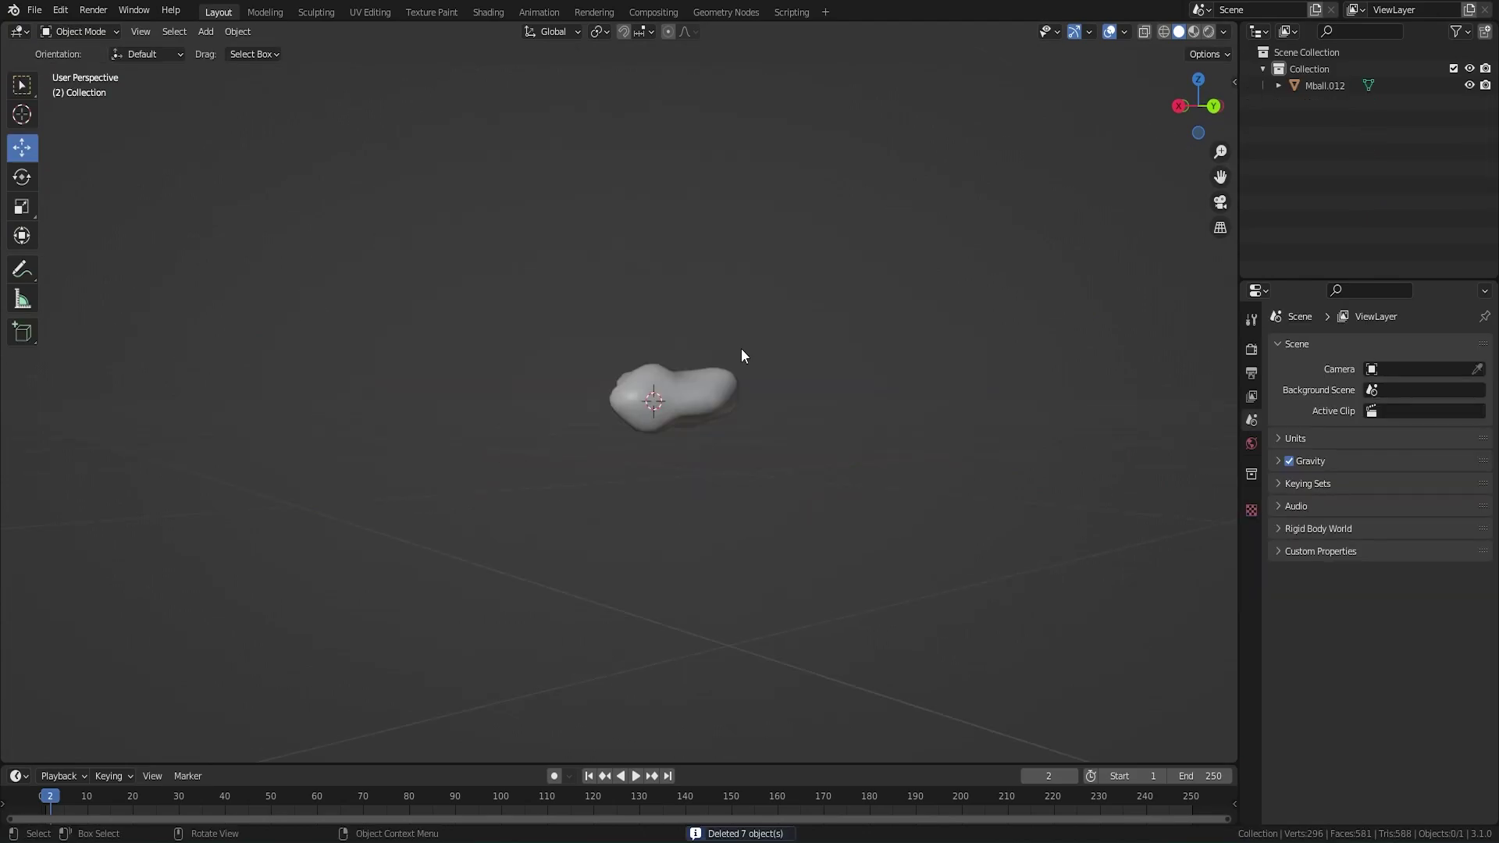
scroll(741, 348, "up", 3)
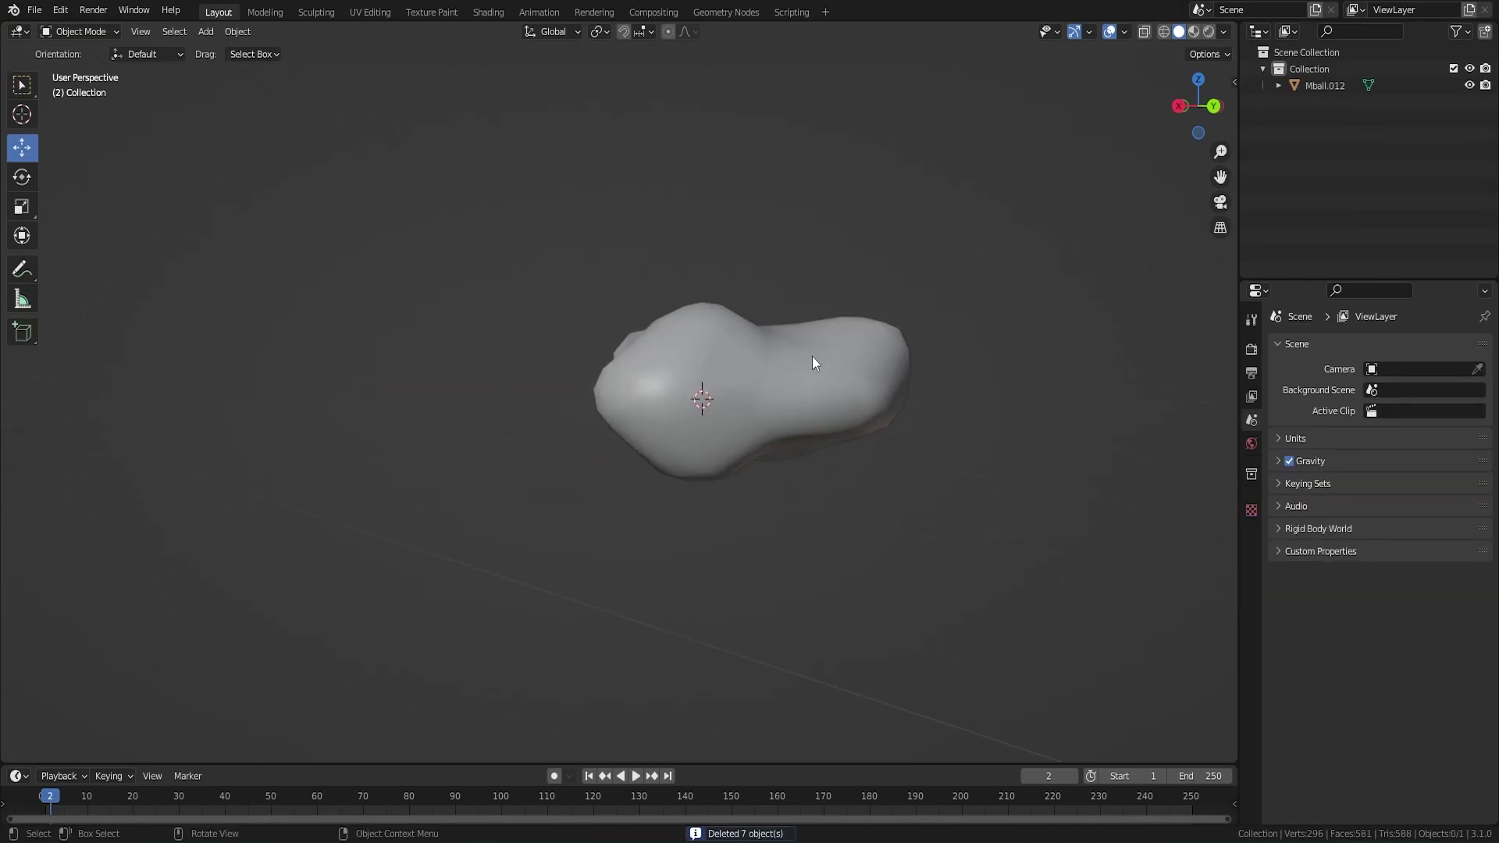
- Select the cloud mesh, switch to the UV Editing workspace, and widen the 3D viewport beside the colour palette image
left_click(806, 354)
middle_click_drag(805, 354, 404, 409)
middle_click_drag(515, 361, 680, 390, "shift")
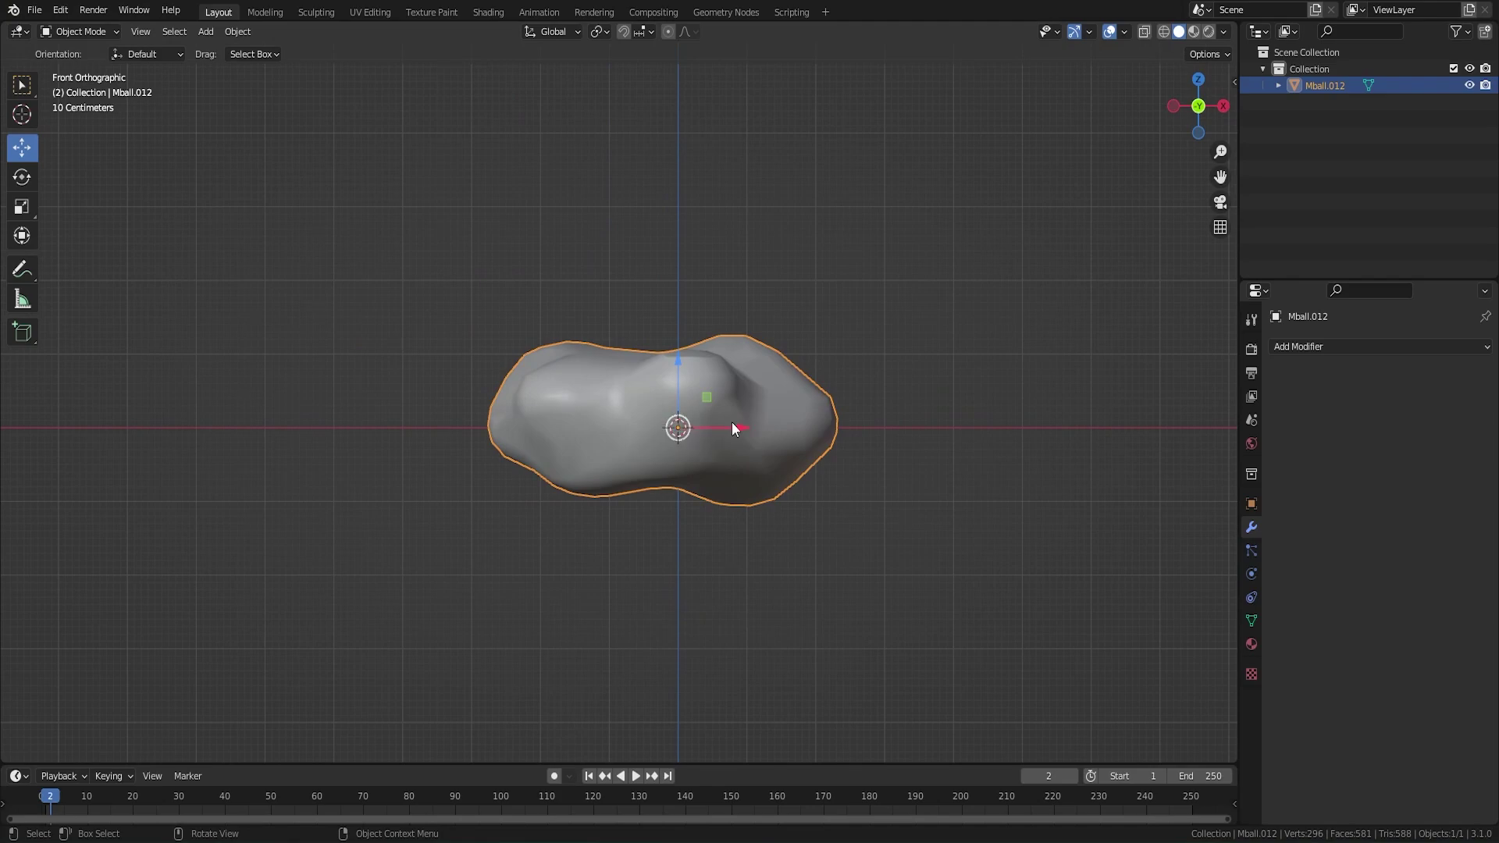
left_click(371, 12)
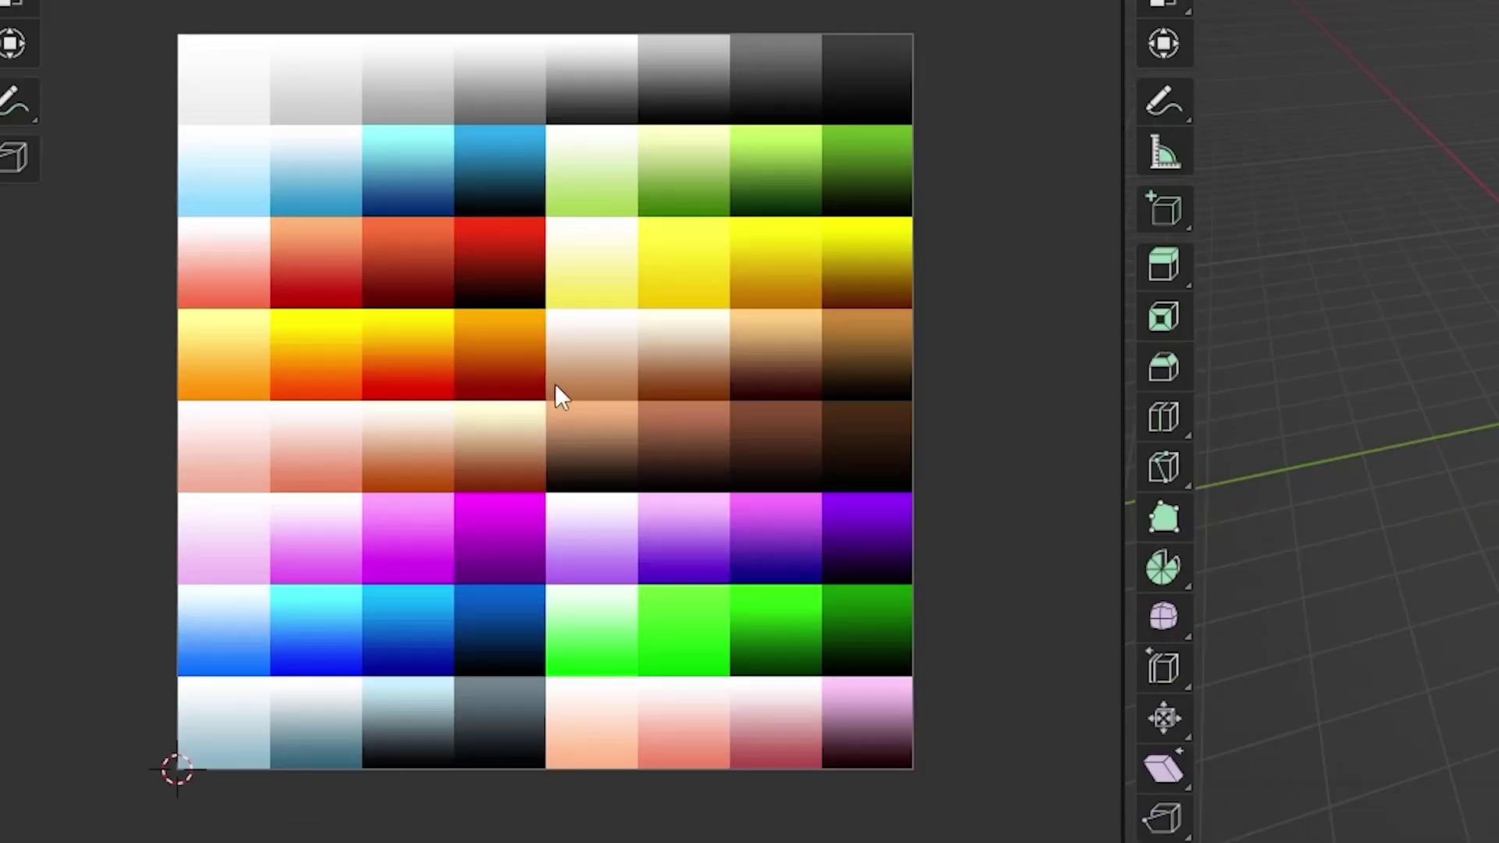
middle_click_drag(293, 434, 266, 428)
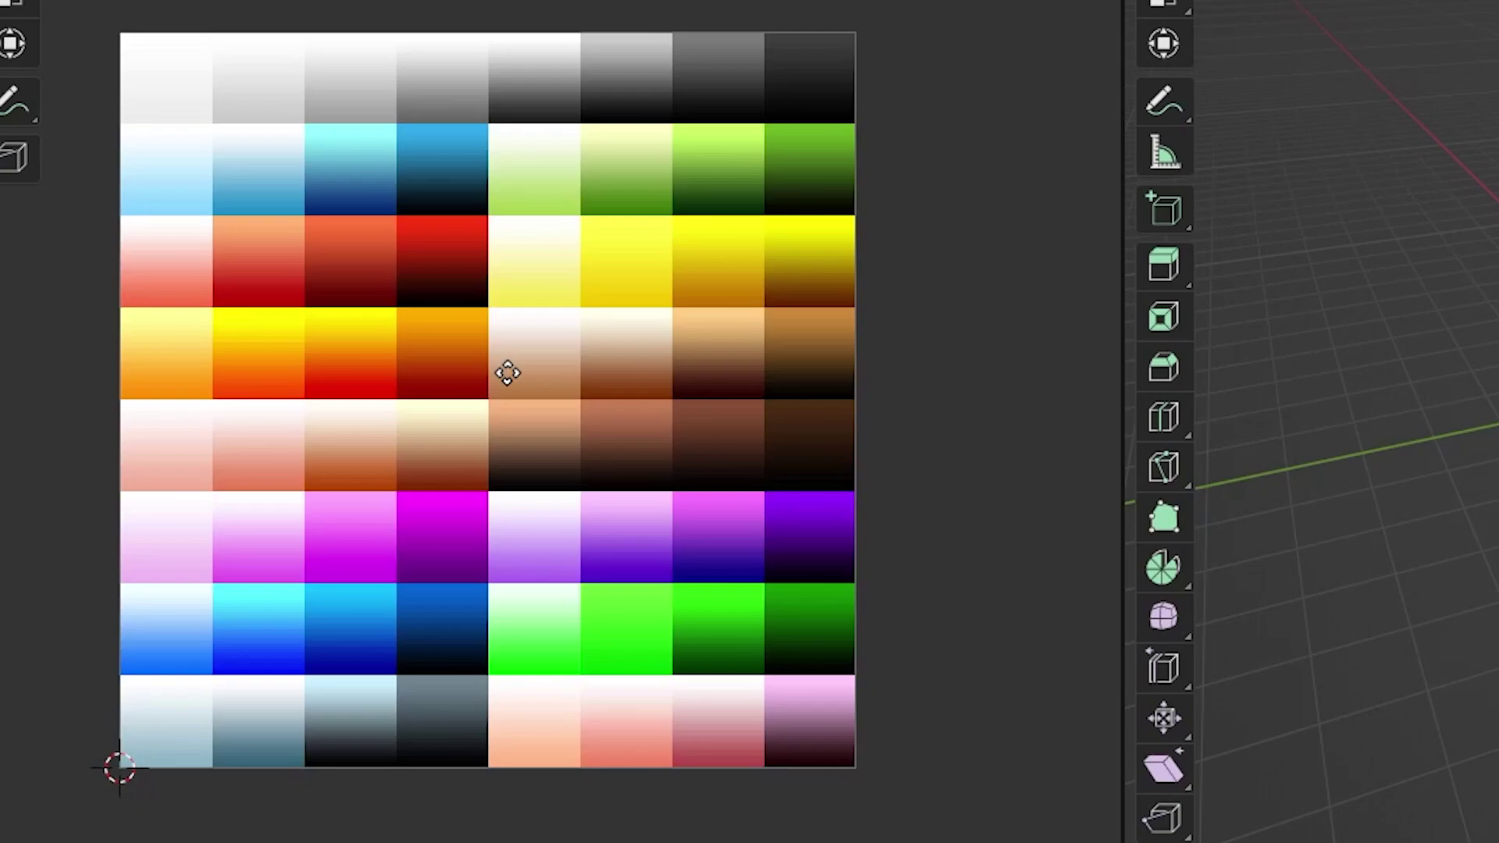
left_click_drag(1120, 248, 980, 250)
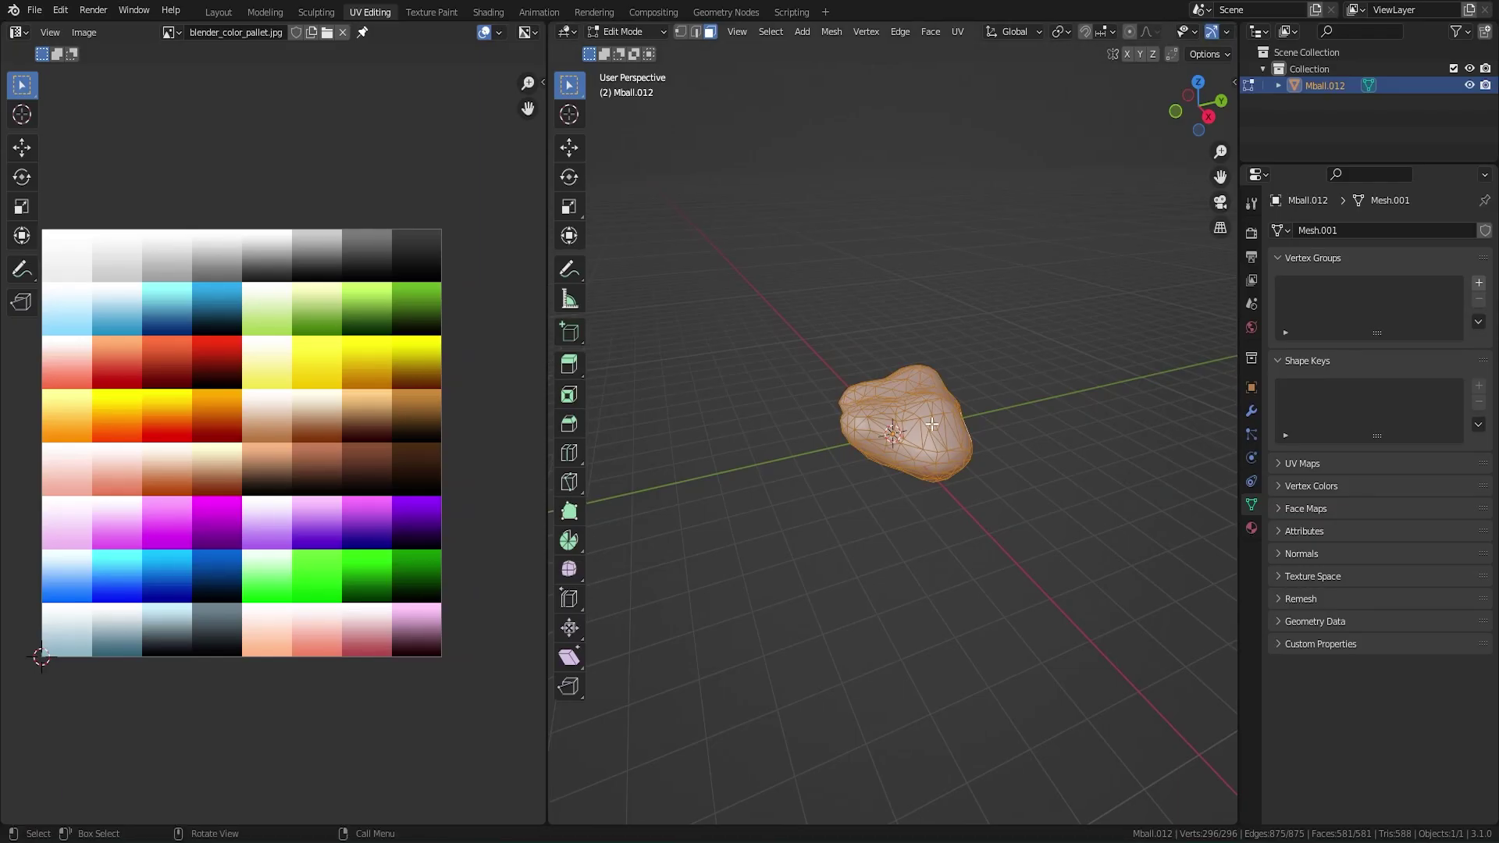
- Unwrap the whole cloud mesh over the palette image with Project from View, using the back orthographic view
key("ctrl+KP_1")
scroll(947, 445, "up", 5)
key("u")
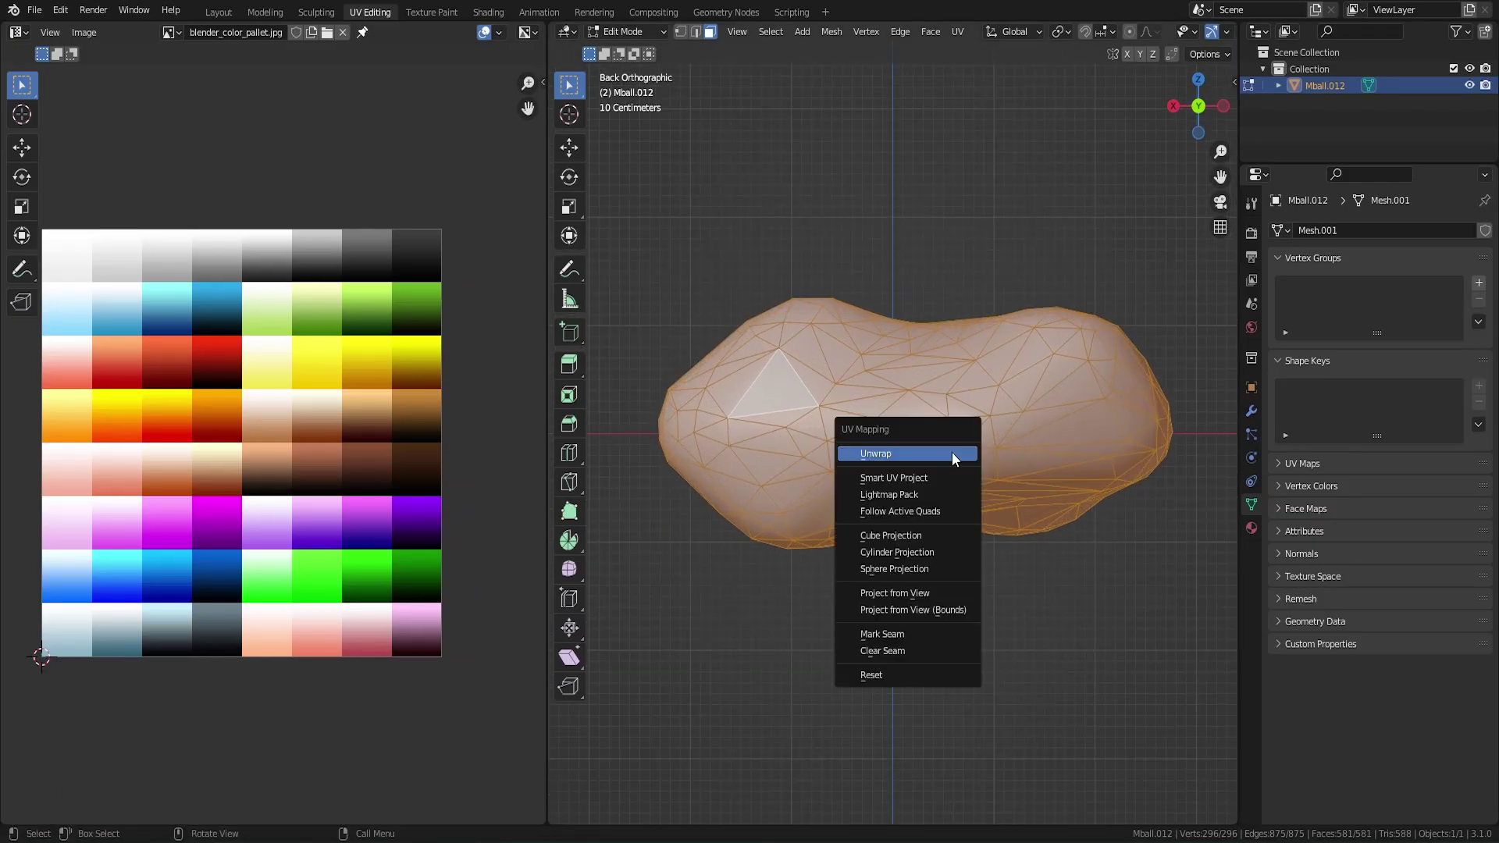
left_click(906, 593)
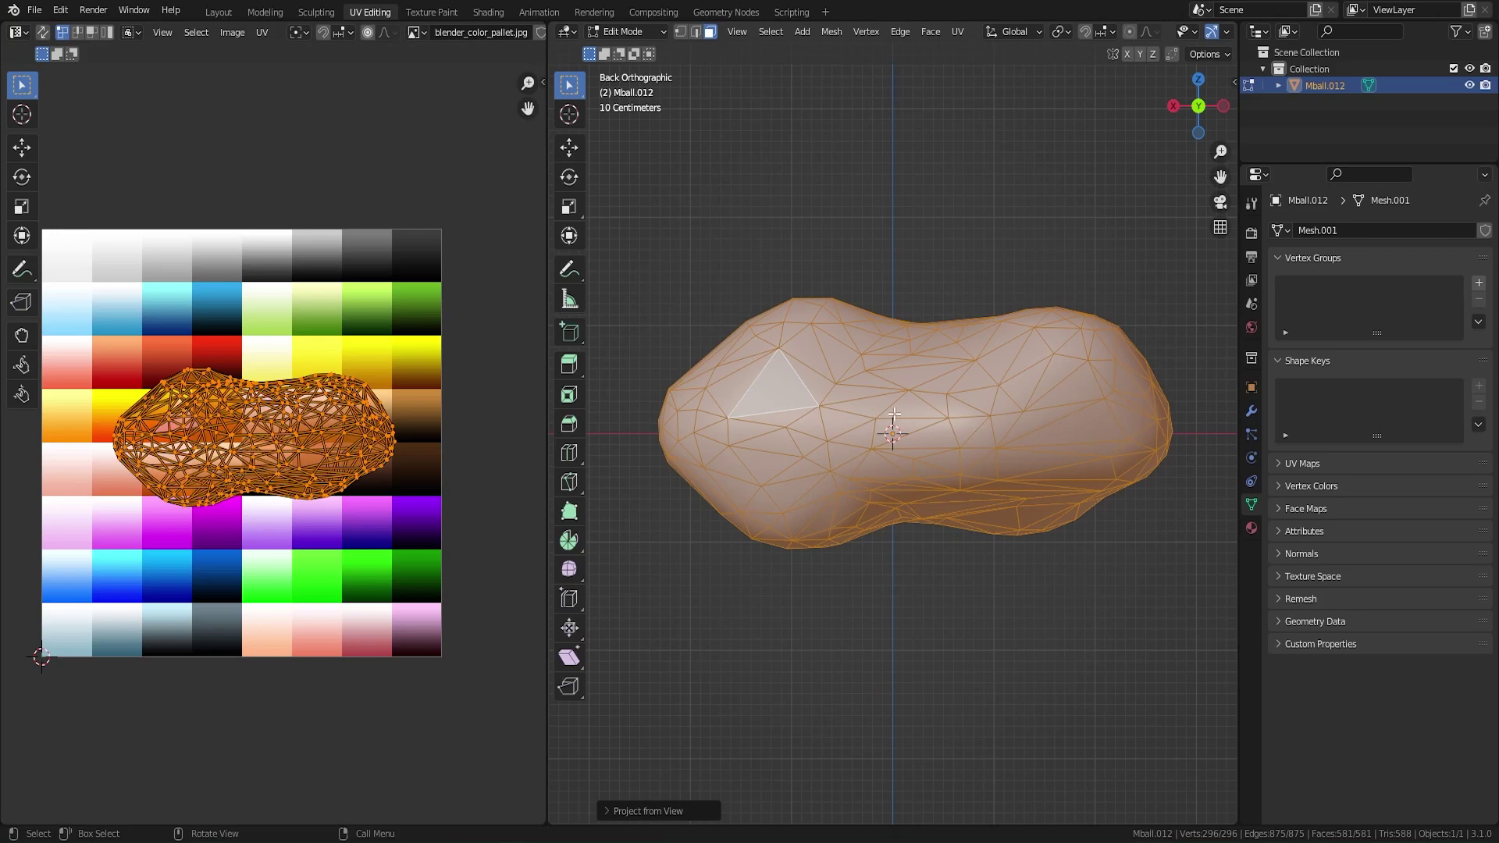
key("u")
left_click(863, 416)
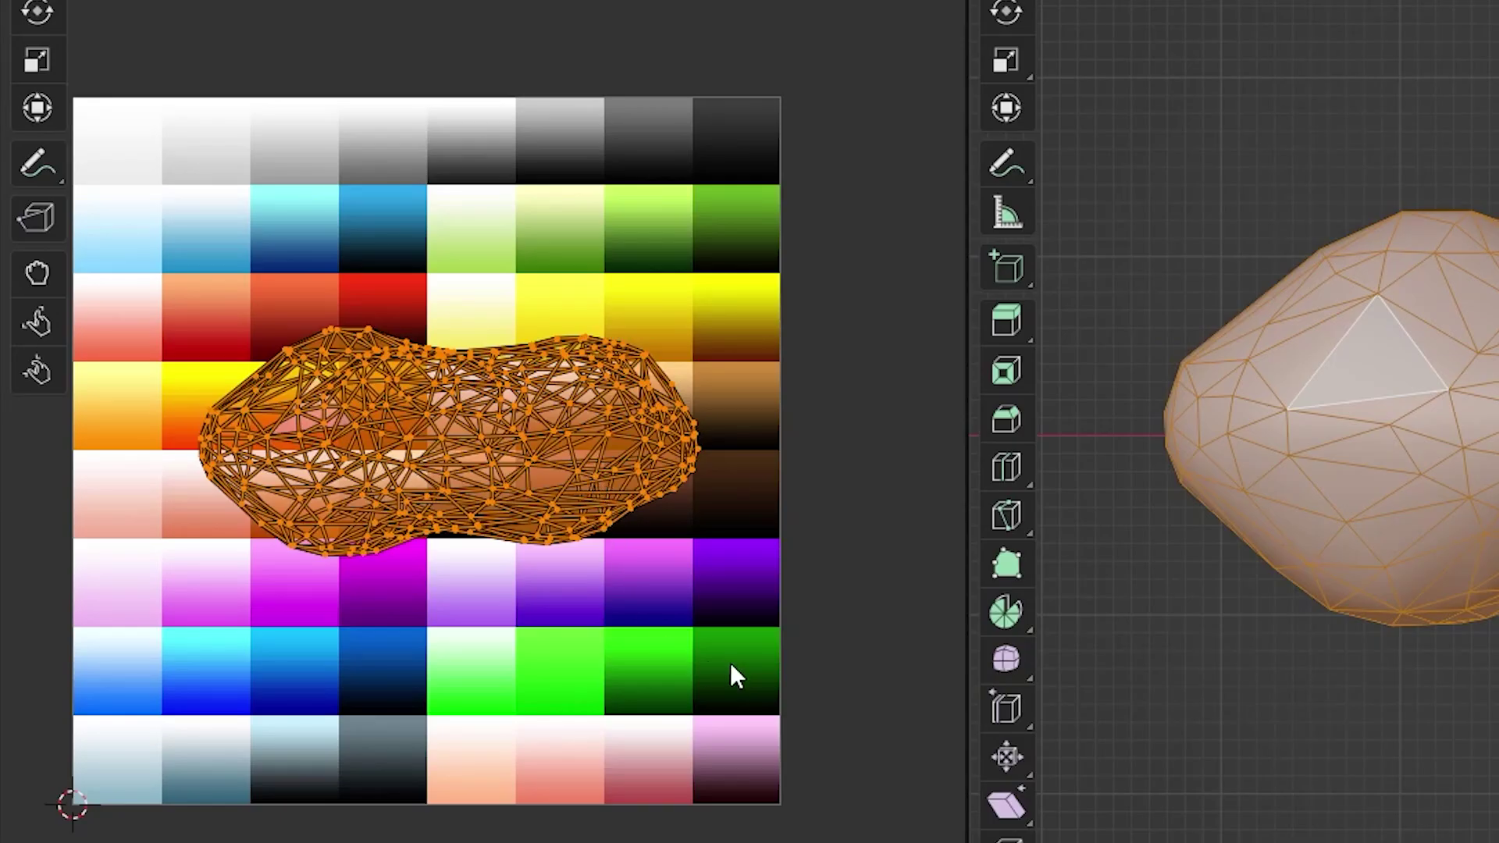
- Scale the cloud's UVs down to fit one swatch and place them in the white-to-pale-blue-grey gradient at the palette's lower-left corner
key("s")
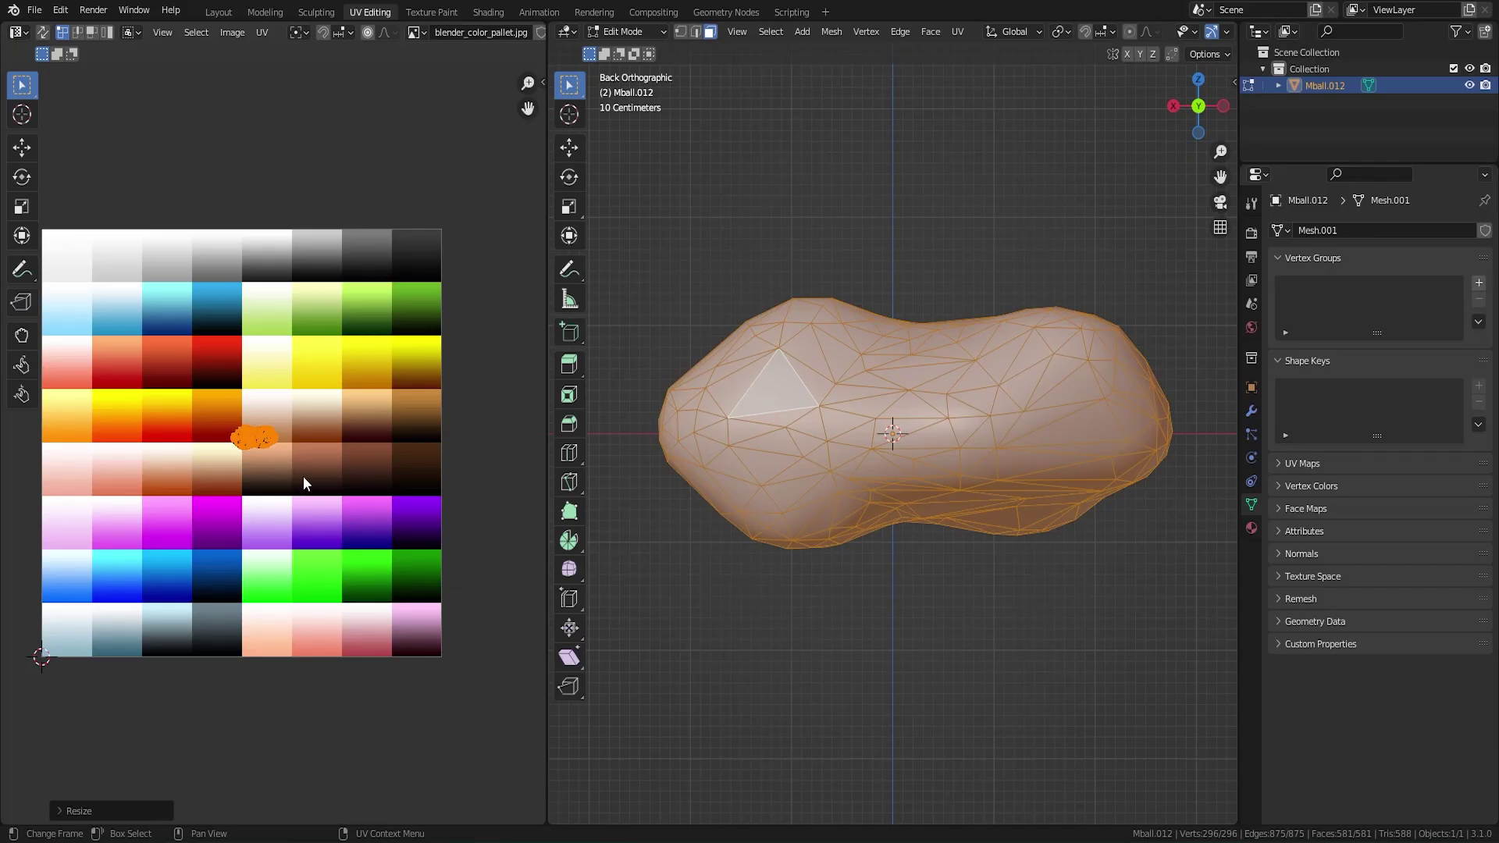
key("g")
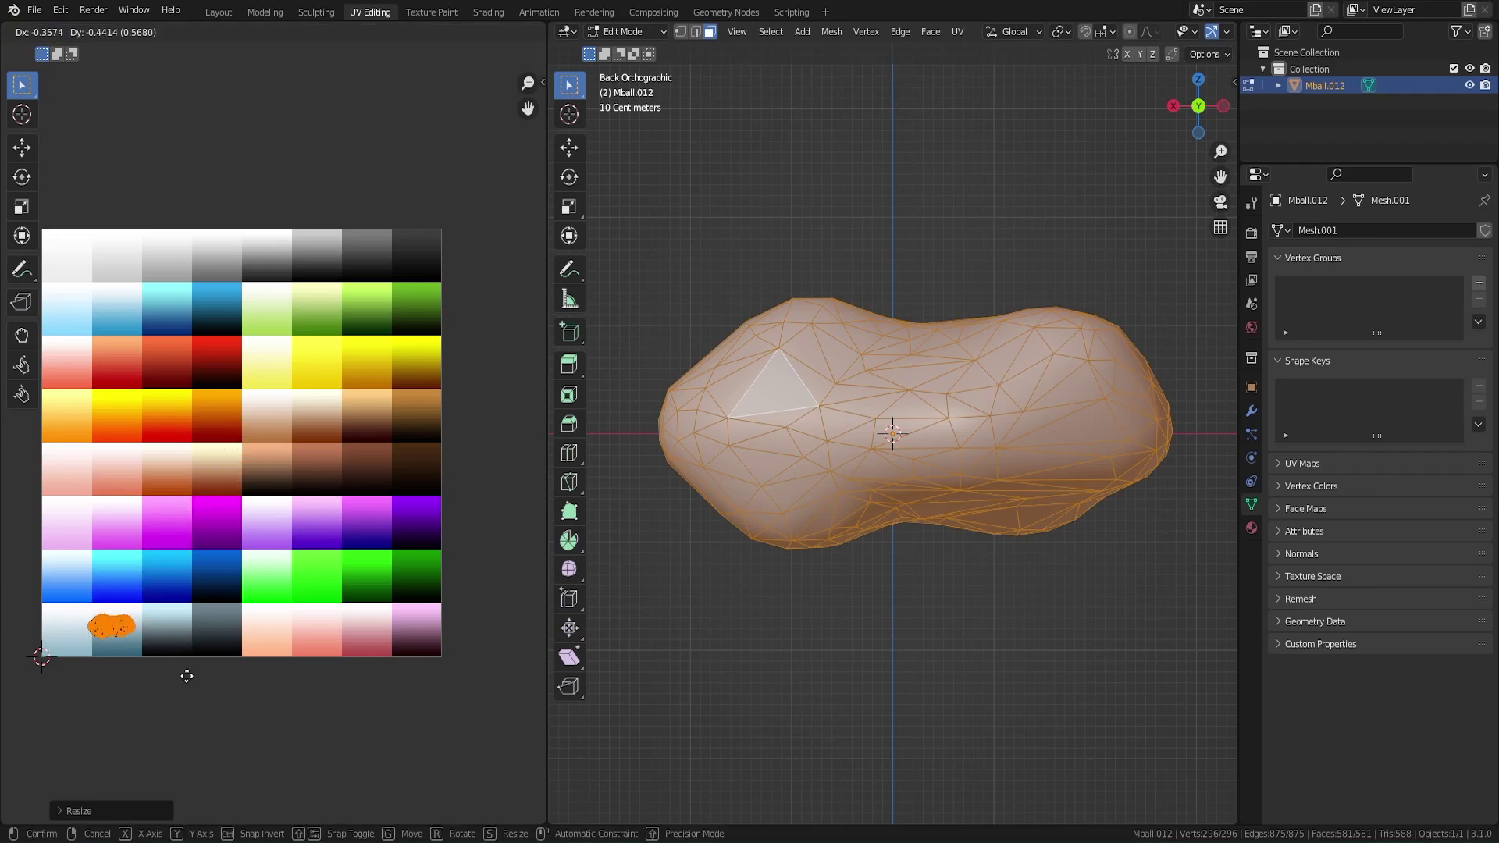
left_click(142, 680)
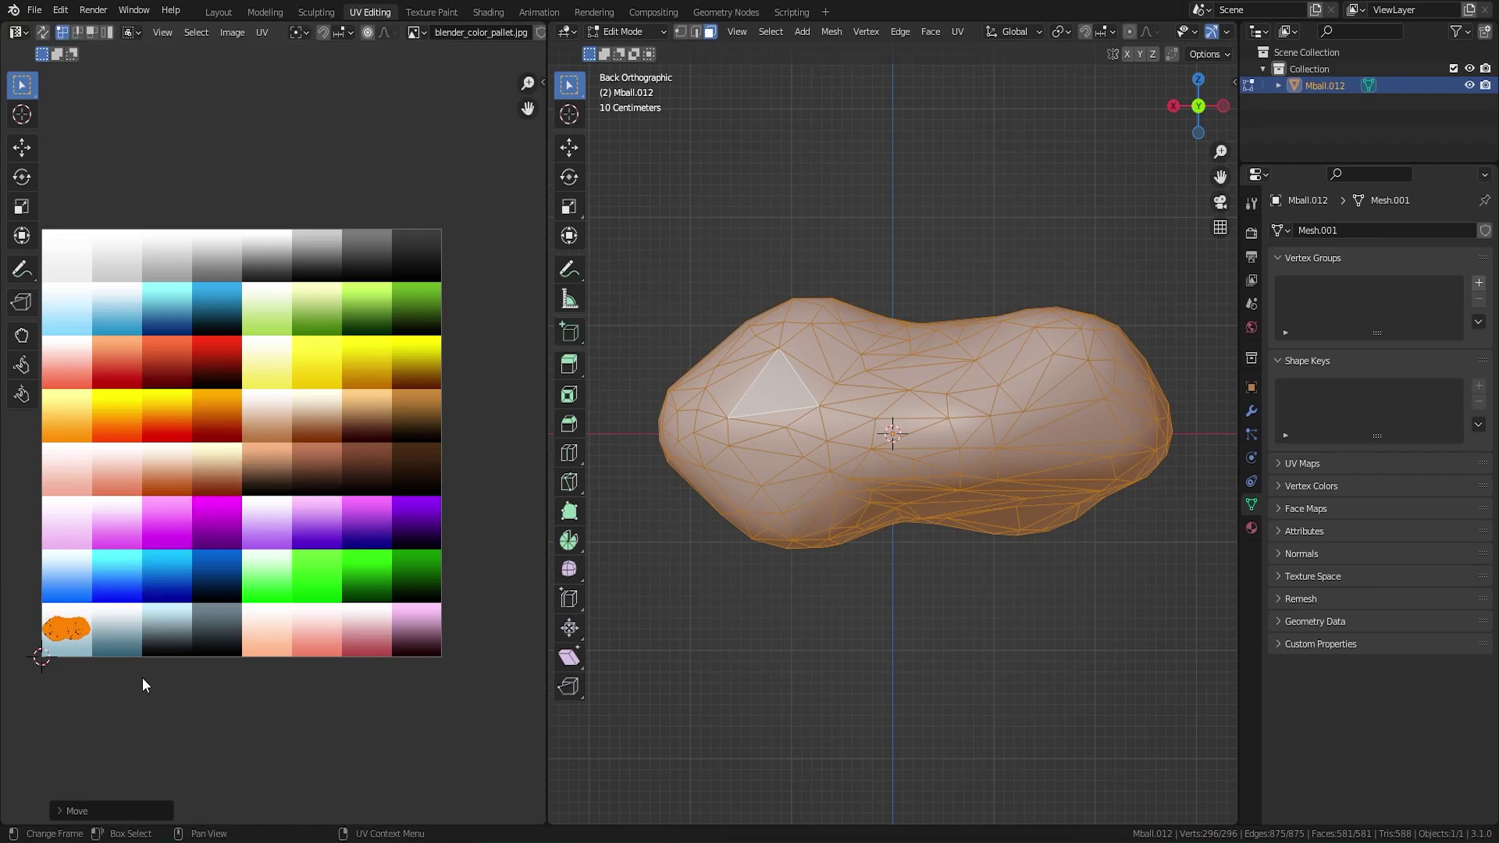
scroll(70, 623, "up", 6)
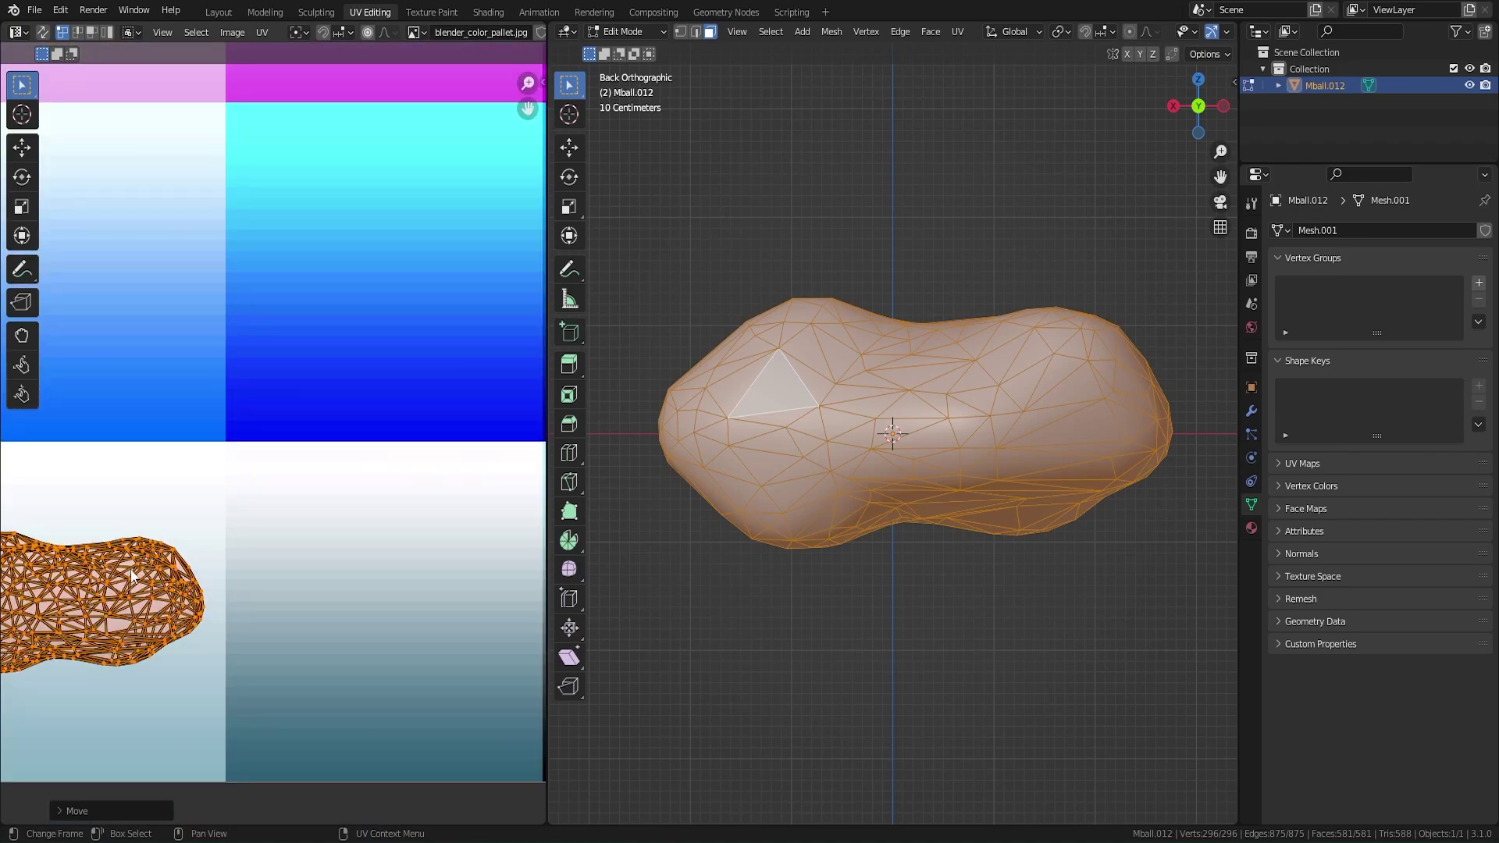
key("g")
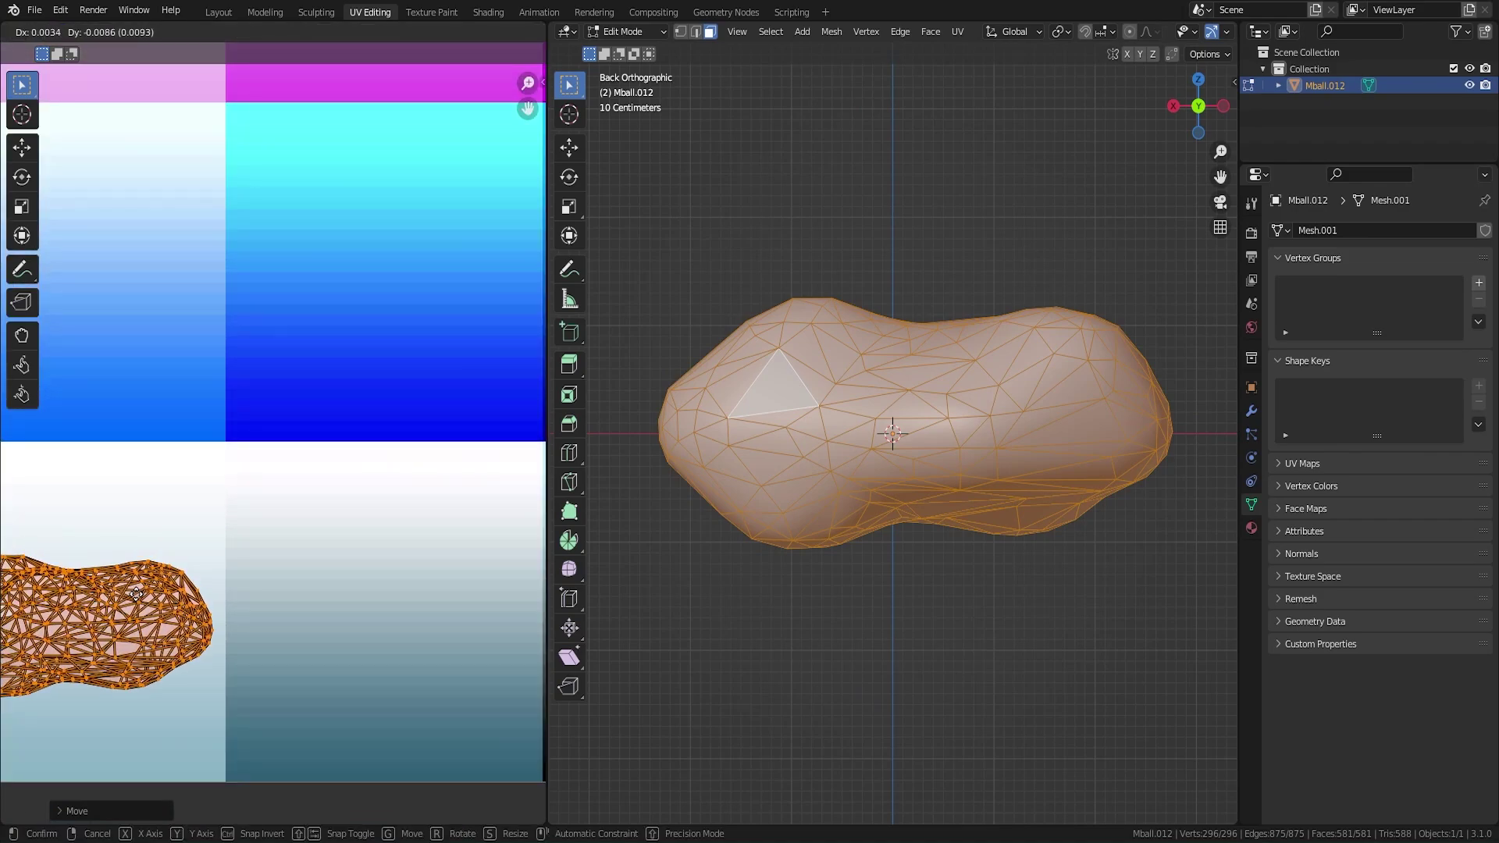
left_click(135, 596)
key("Tab")
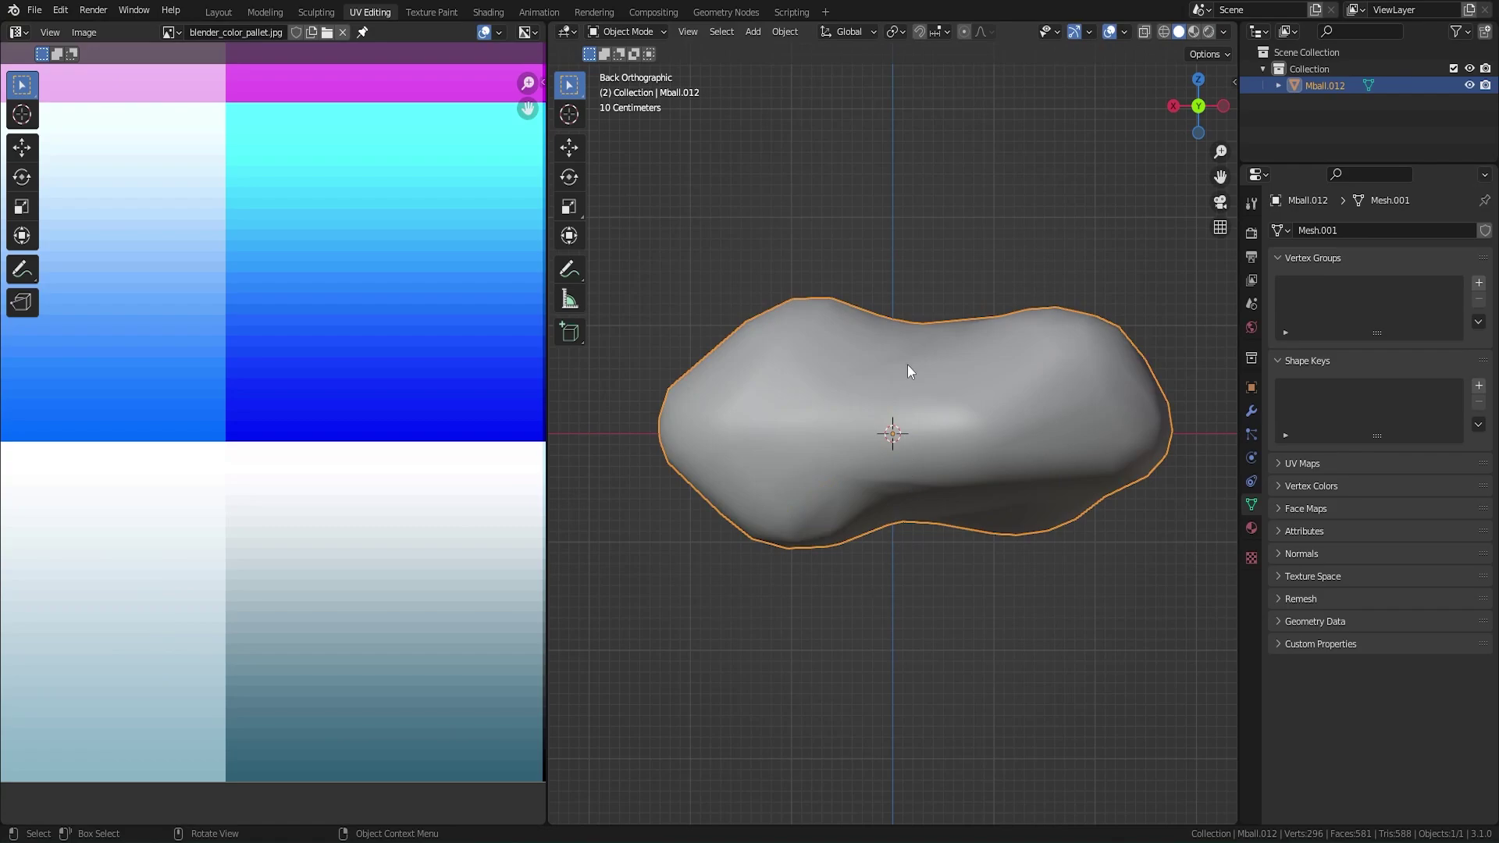
- Switch the 3D viewport to Material Preview shading and deselect the cloud
scroll(874, 448, "down", 3)
key("z")
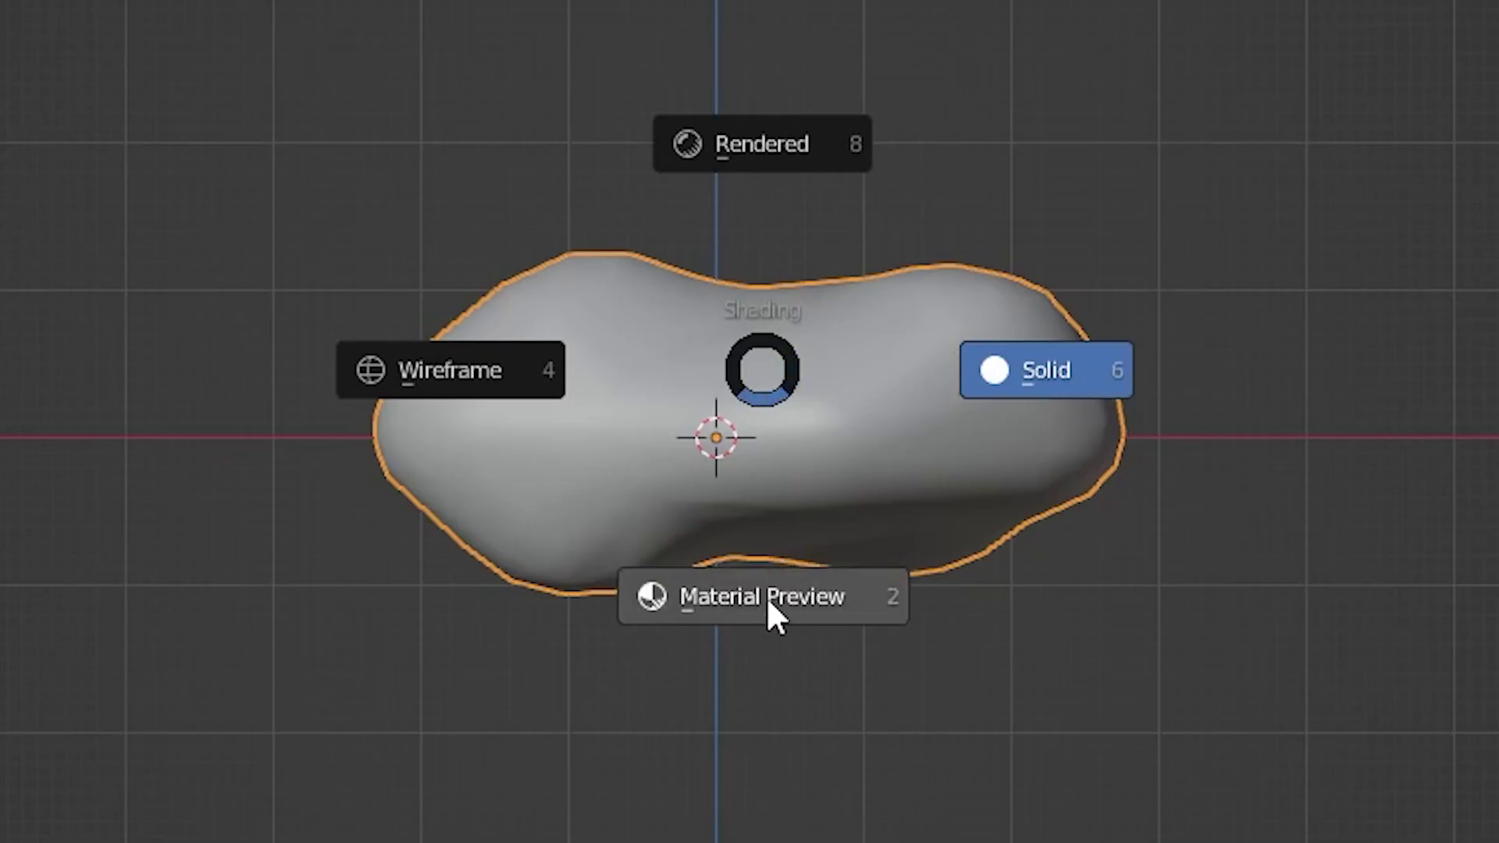
left_click(766, 597)
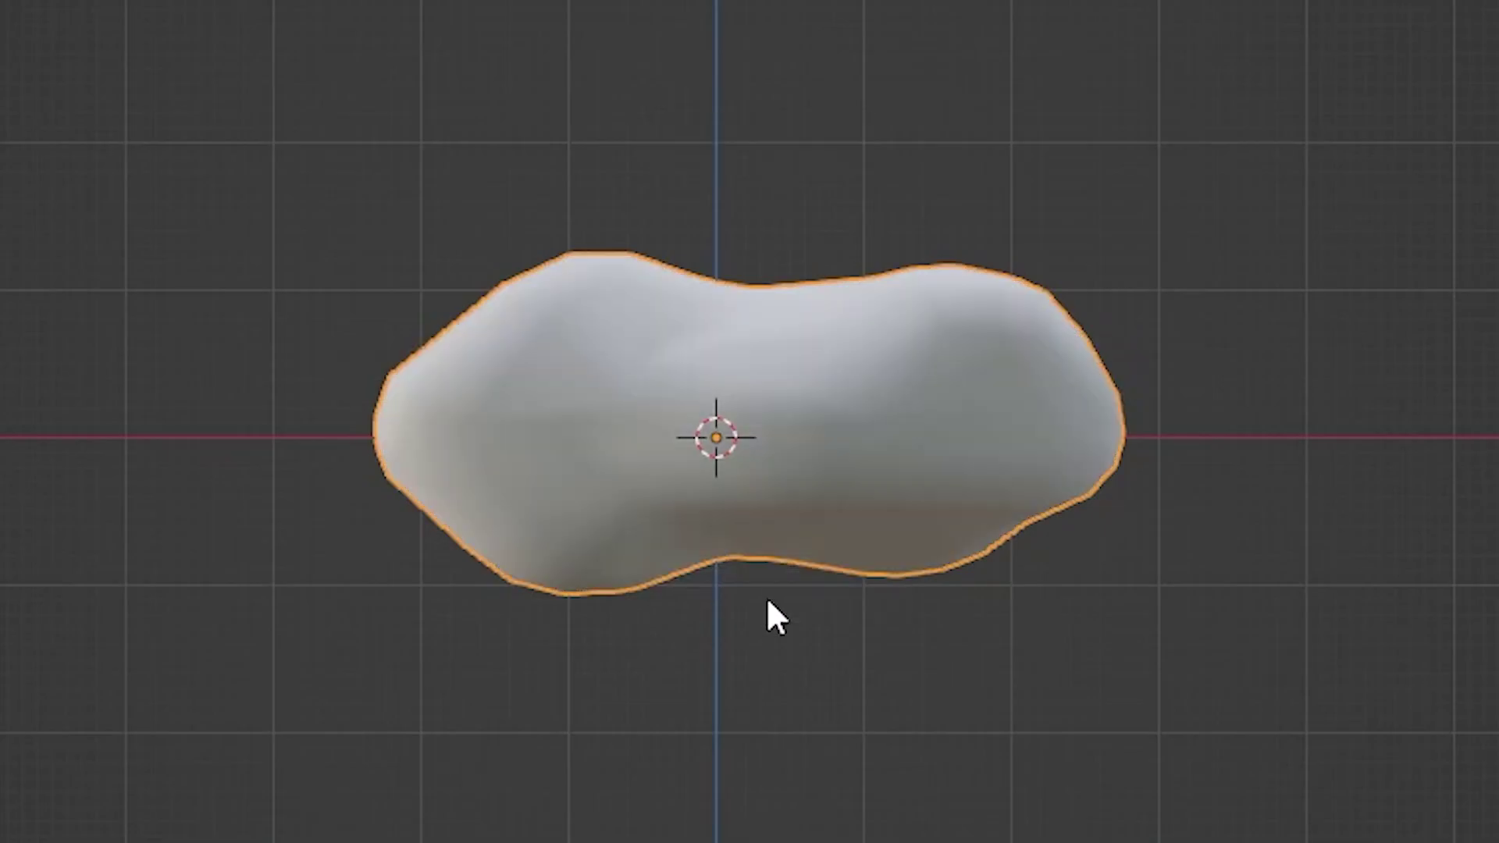
left_click(946, 577)
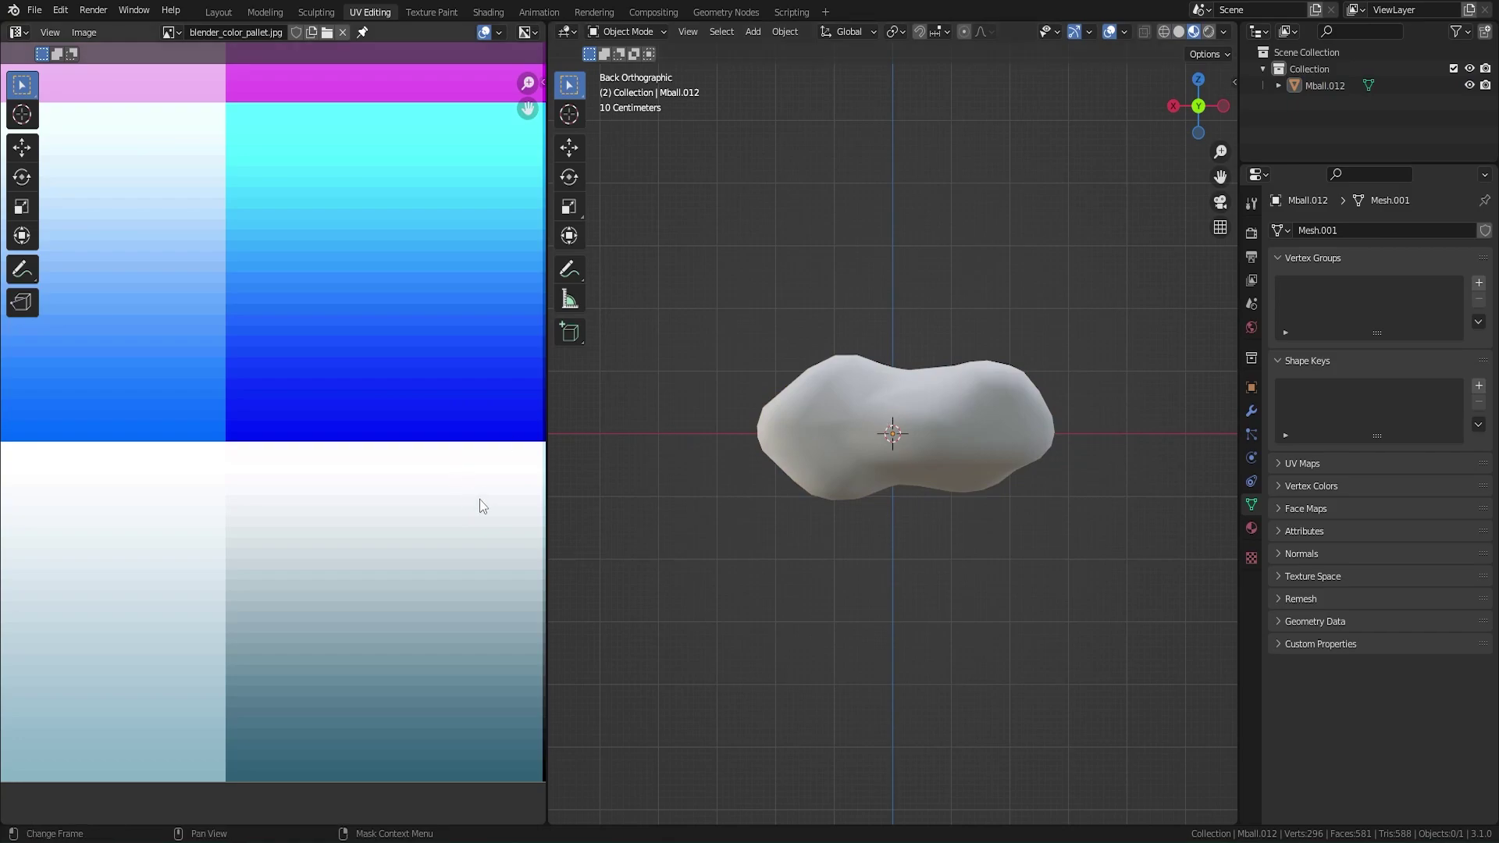
scroll(376, 477, "down", 5)
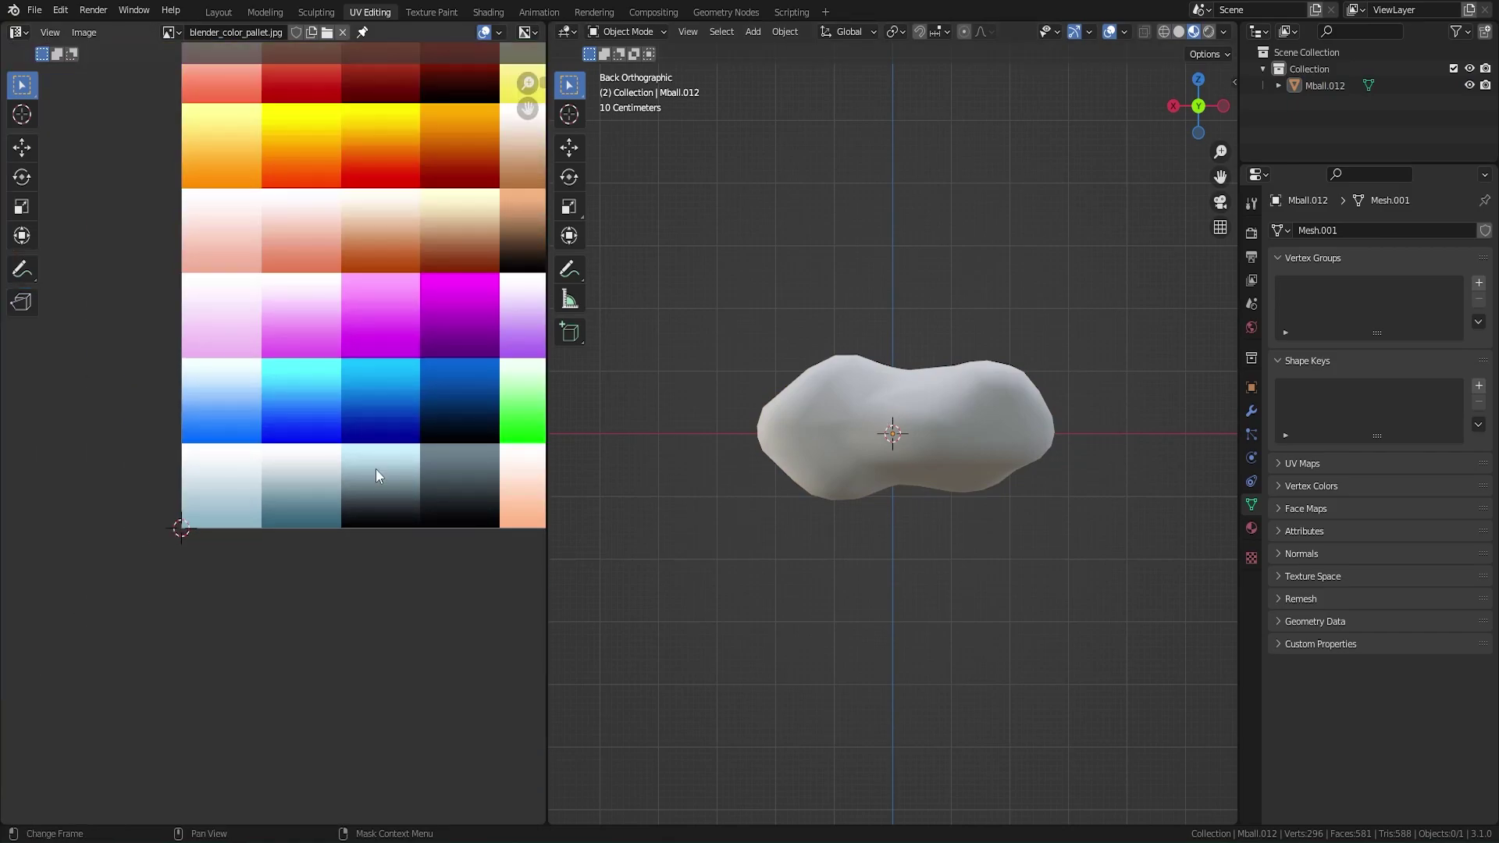
- Give the cloud a new material with an Image Texture base color that uses blender_color_pallet.jpg
left_click(1034, 390)
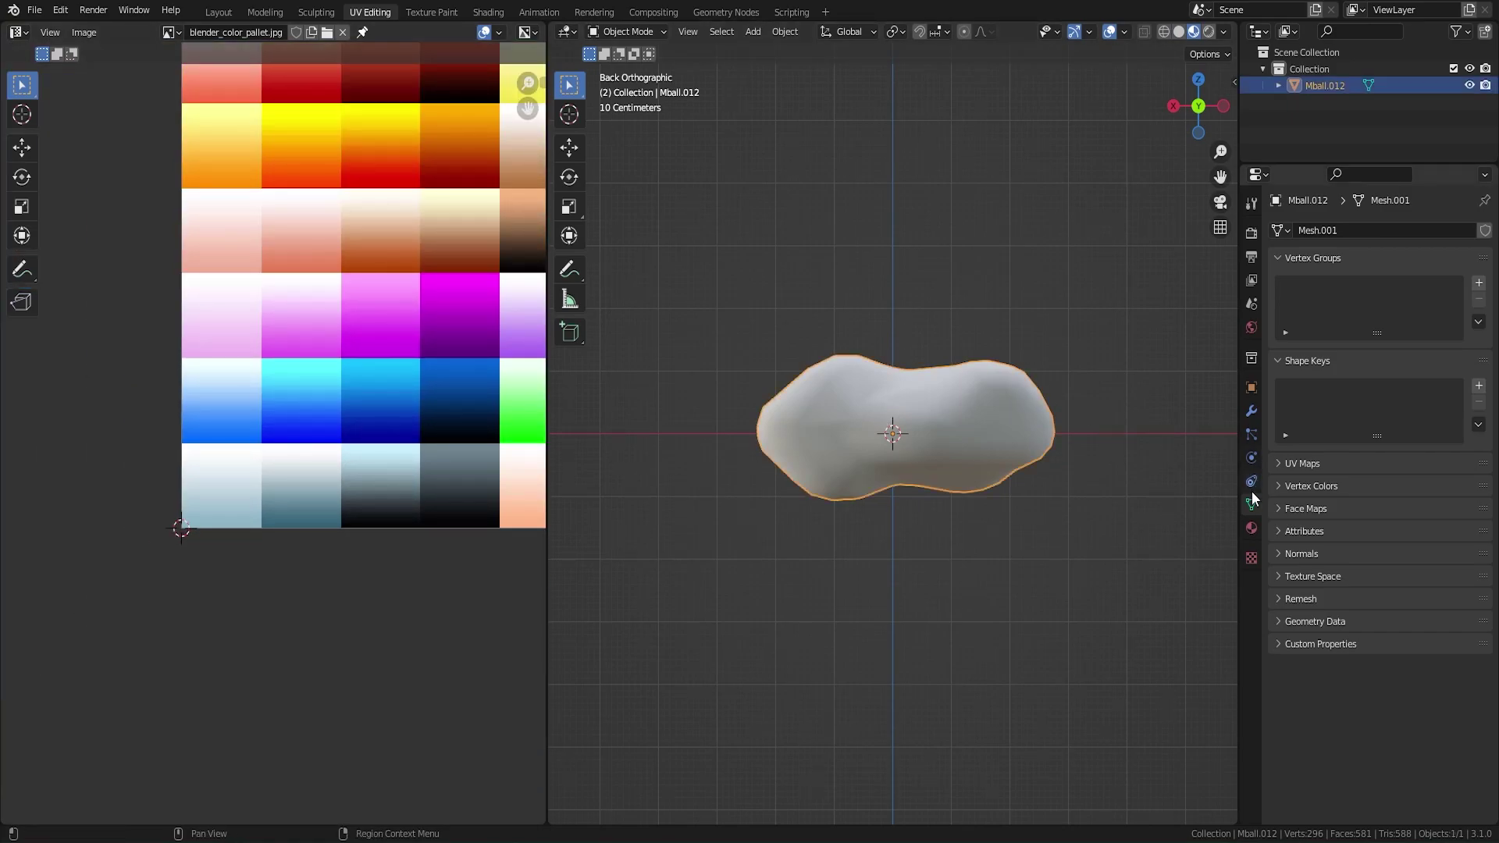
left_click(1250, 528)
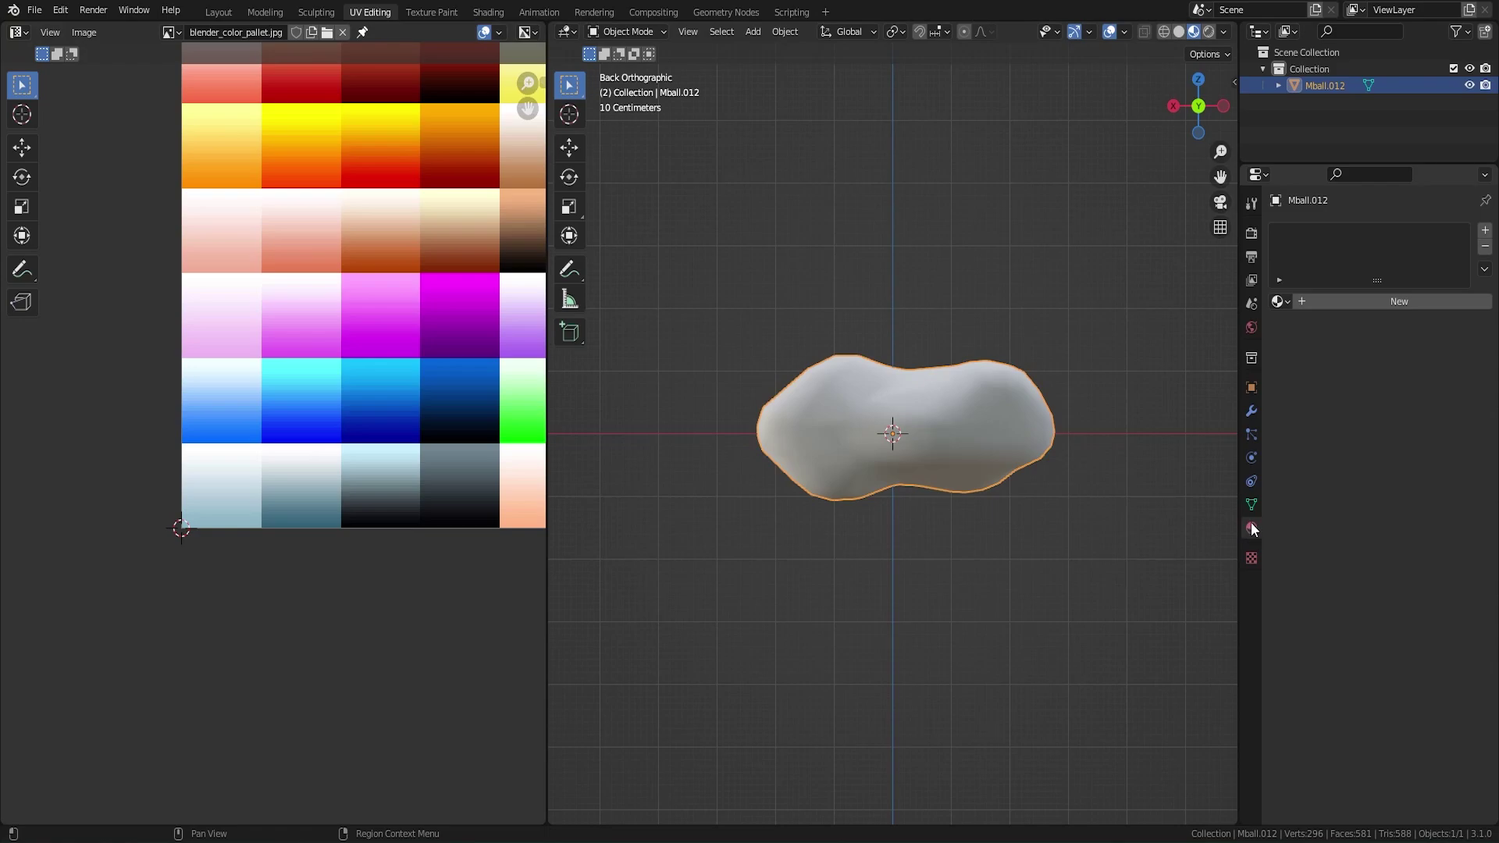
left_click(1377, 300)
left_click(1363, 479)
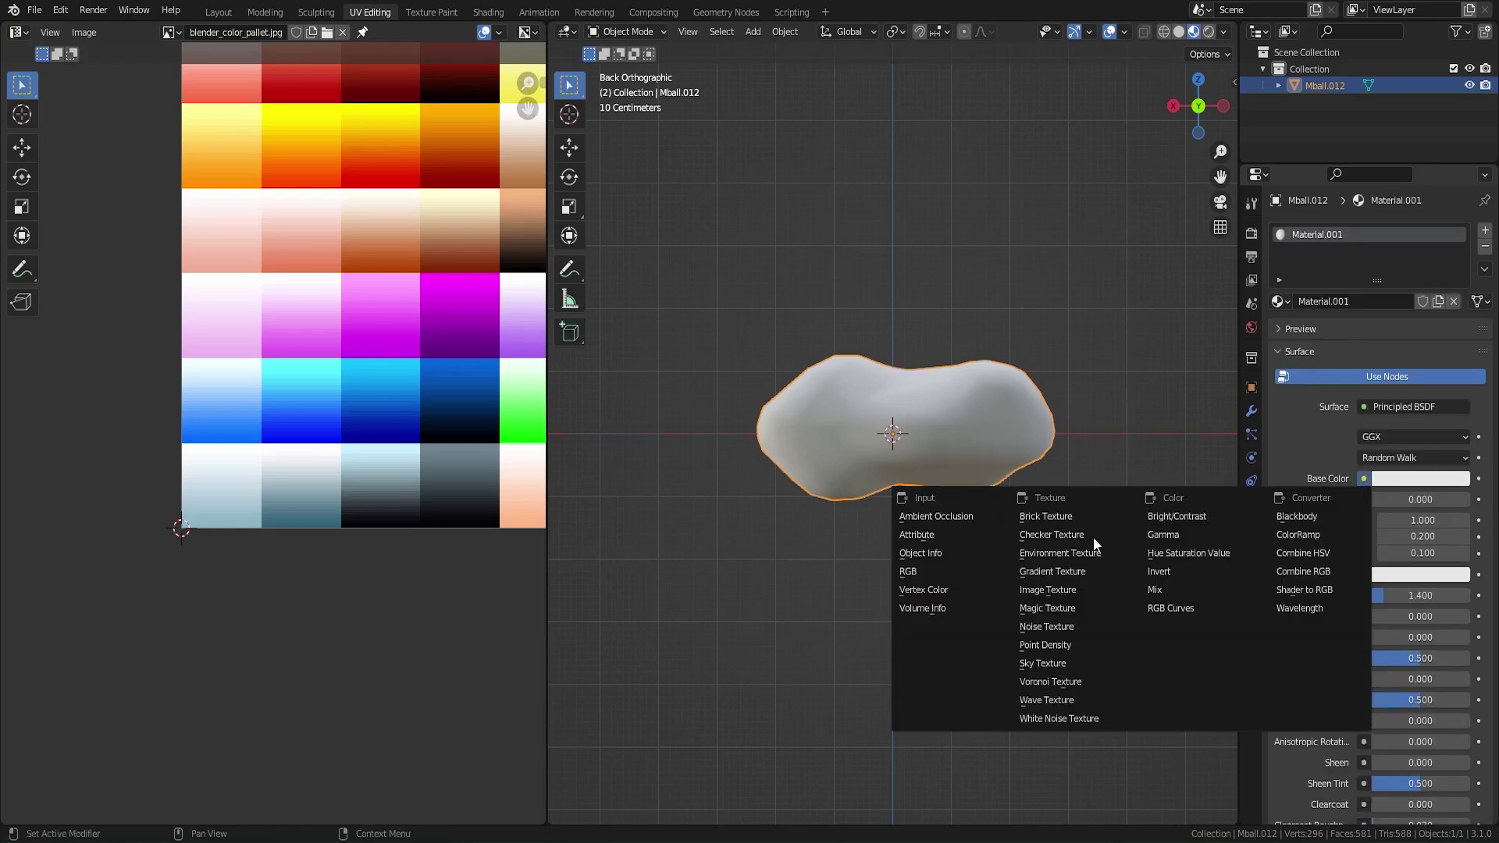
left_click(1050, 590)
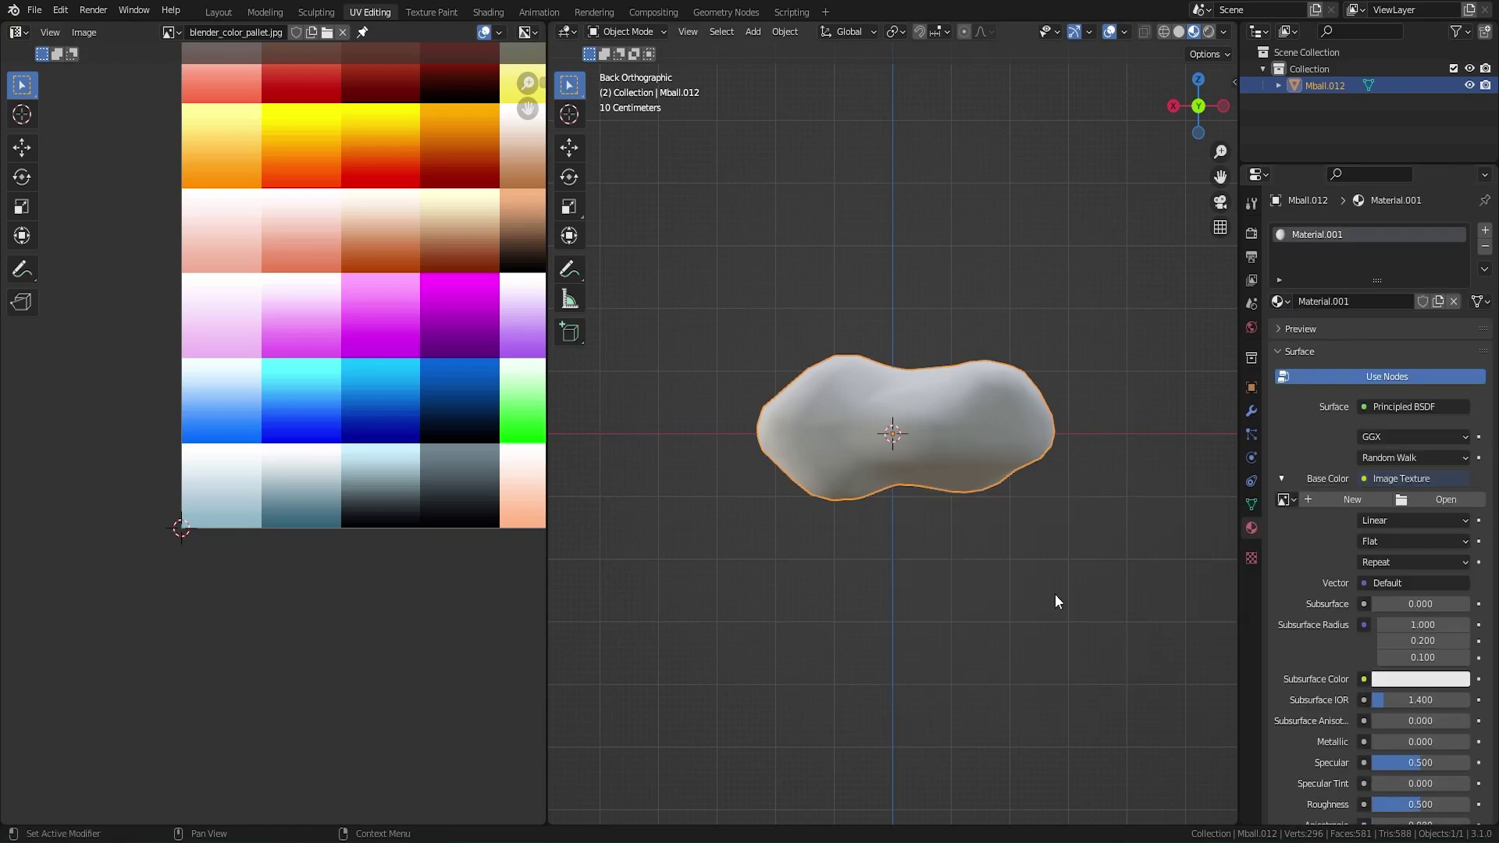
left_click(1286, 499)
left_click(1208, 525)
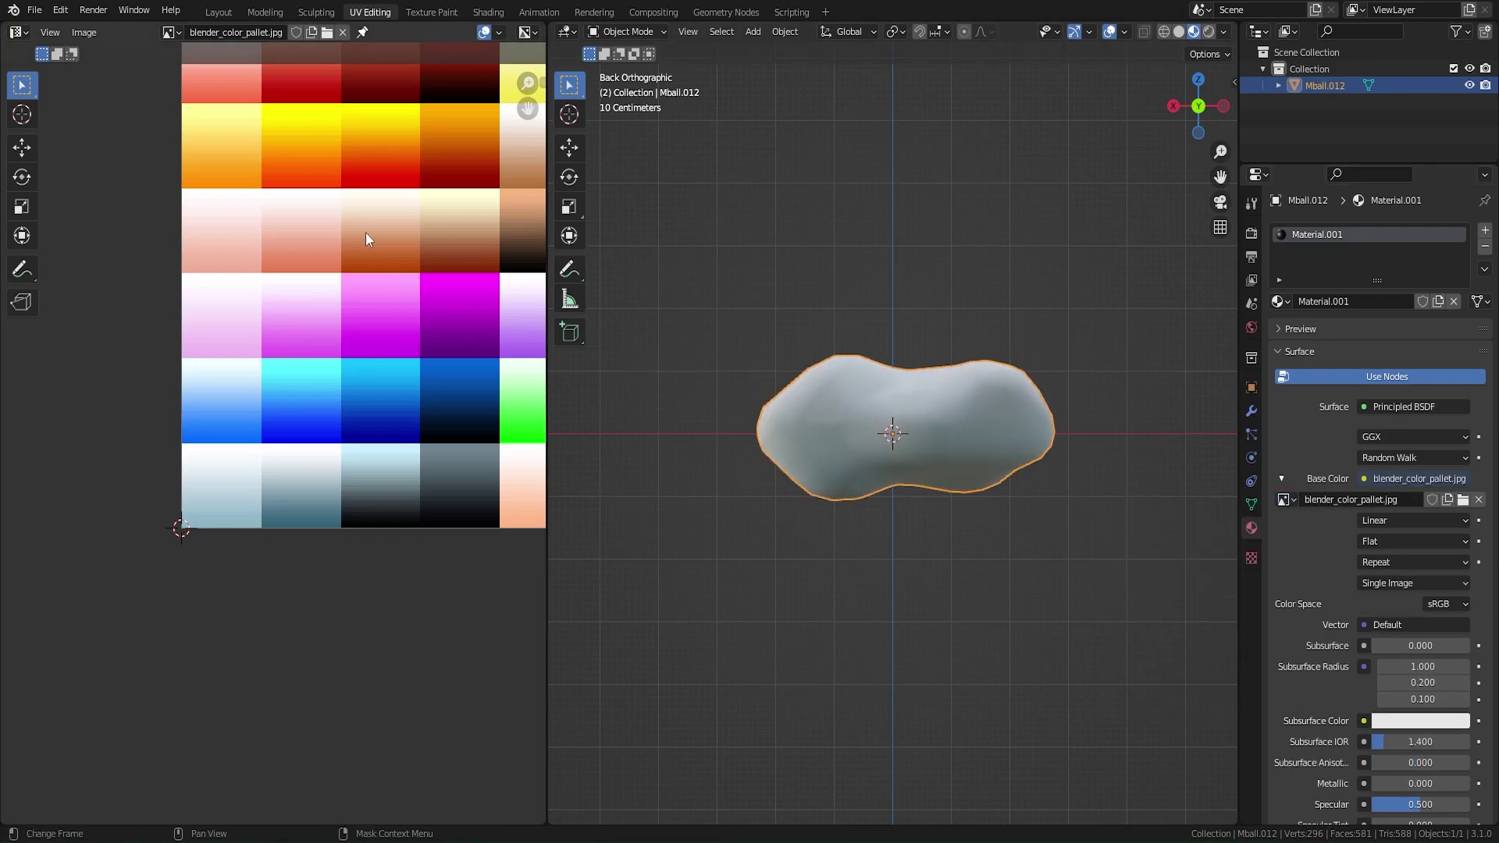
- Duplicate the cloud in place and move the copy along the X axis beside the original
middle_click_drag(915, 505, 951, 462)
key("shift+d")
right_click(951, 461)
left_click(568, 146)
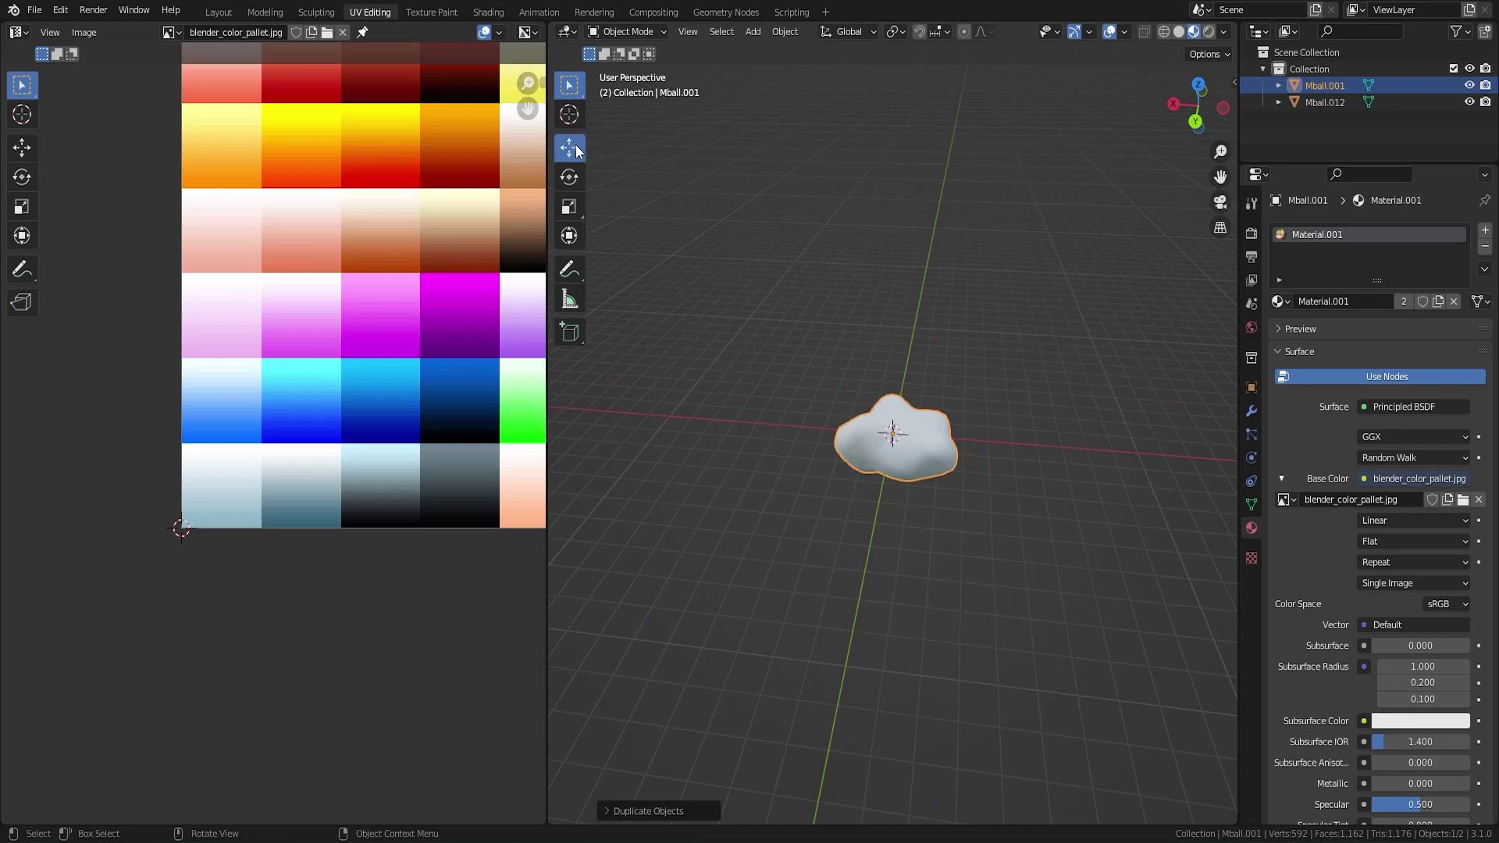
left_click_drag(840, 436, 711, 435)
middle_click_drag(836, 445, 954, 455)
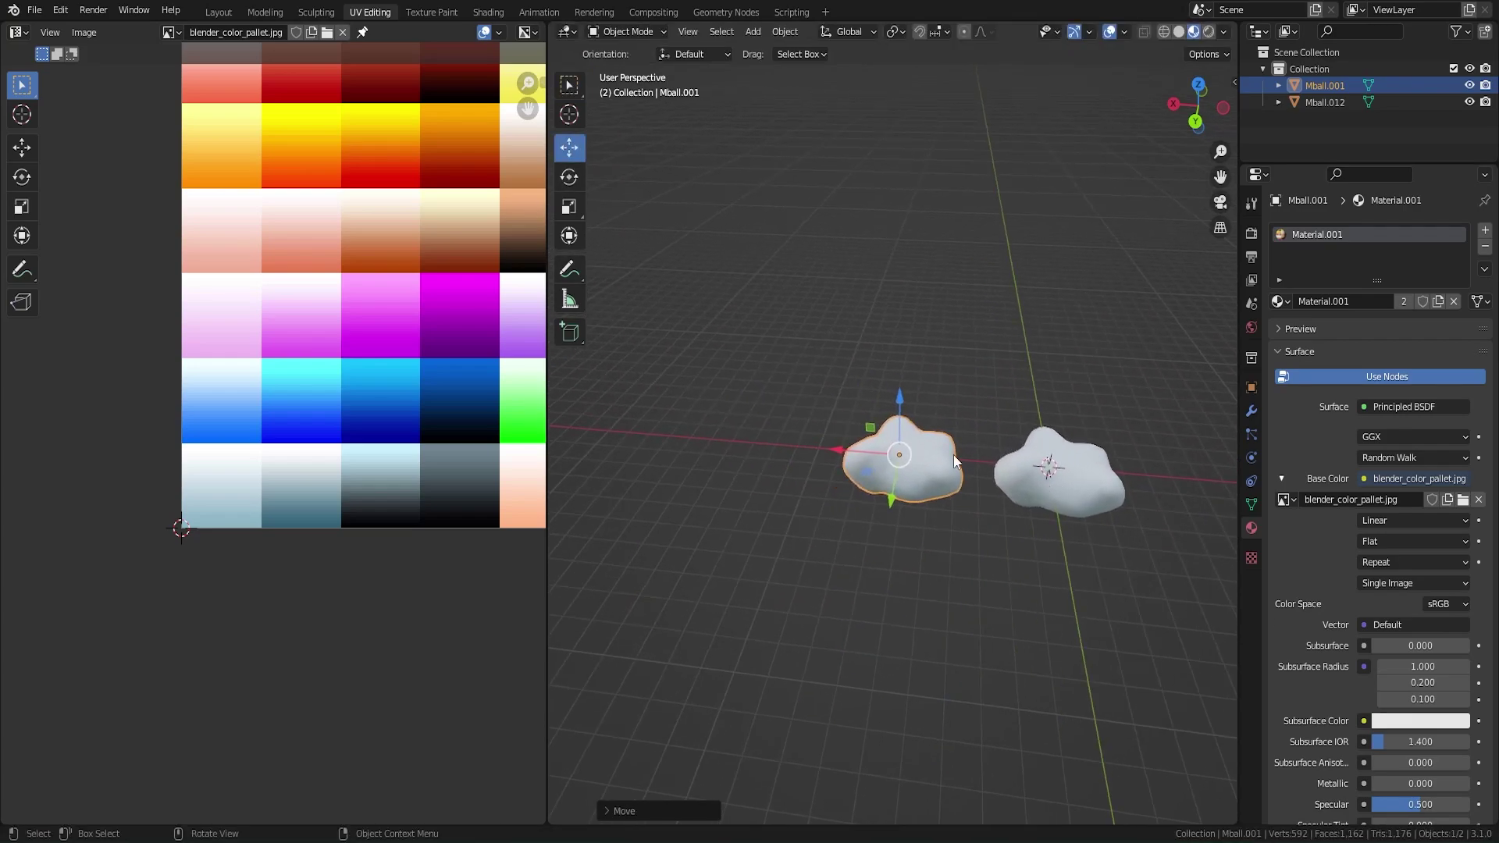
- Recolour the copied cloud by moving all its UVs onto the red-to-black swatch, and delete the copy
middle_click_drag(406, 296, 301, 421)
key("Tab")
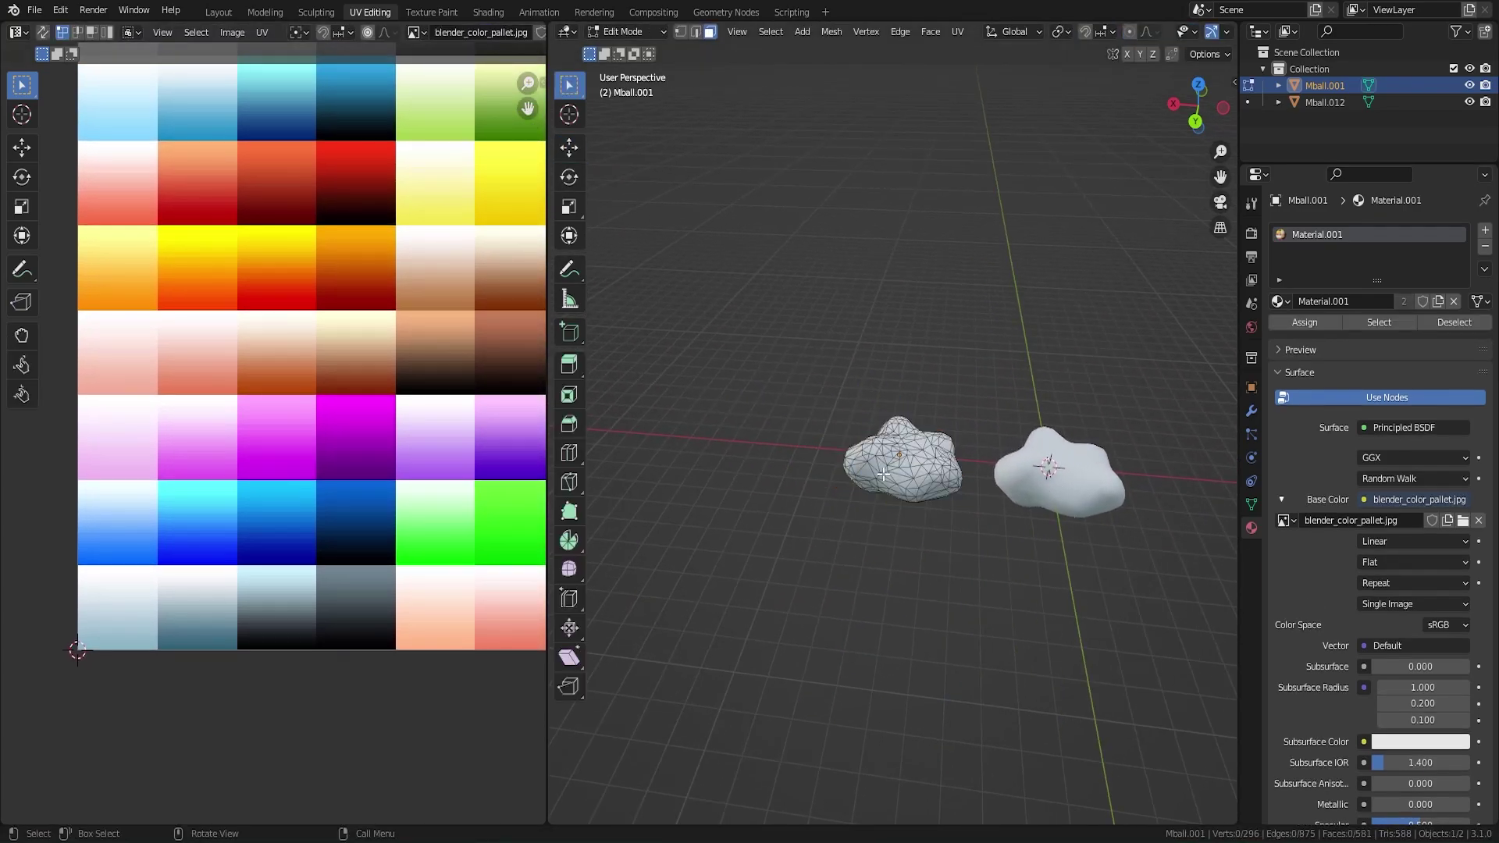
key("a")
scroll(338, 375, "down", 6)
scroll(892, 433, "up", 5)
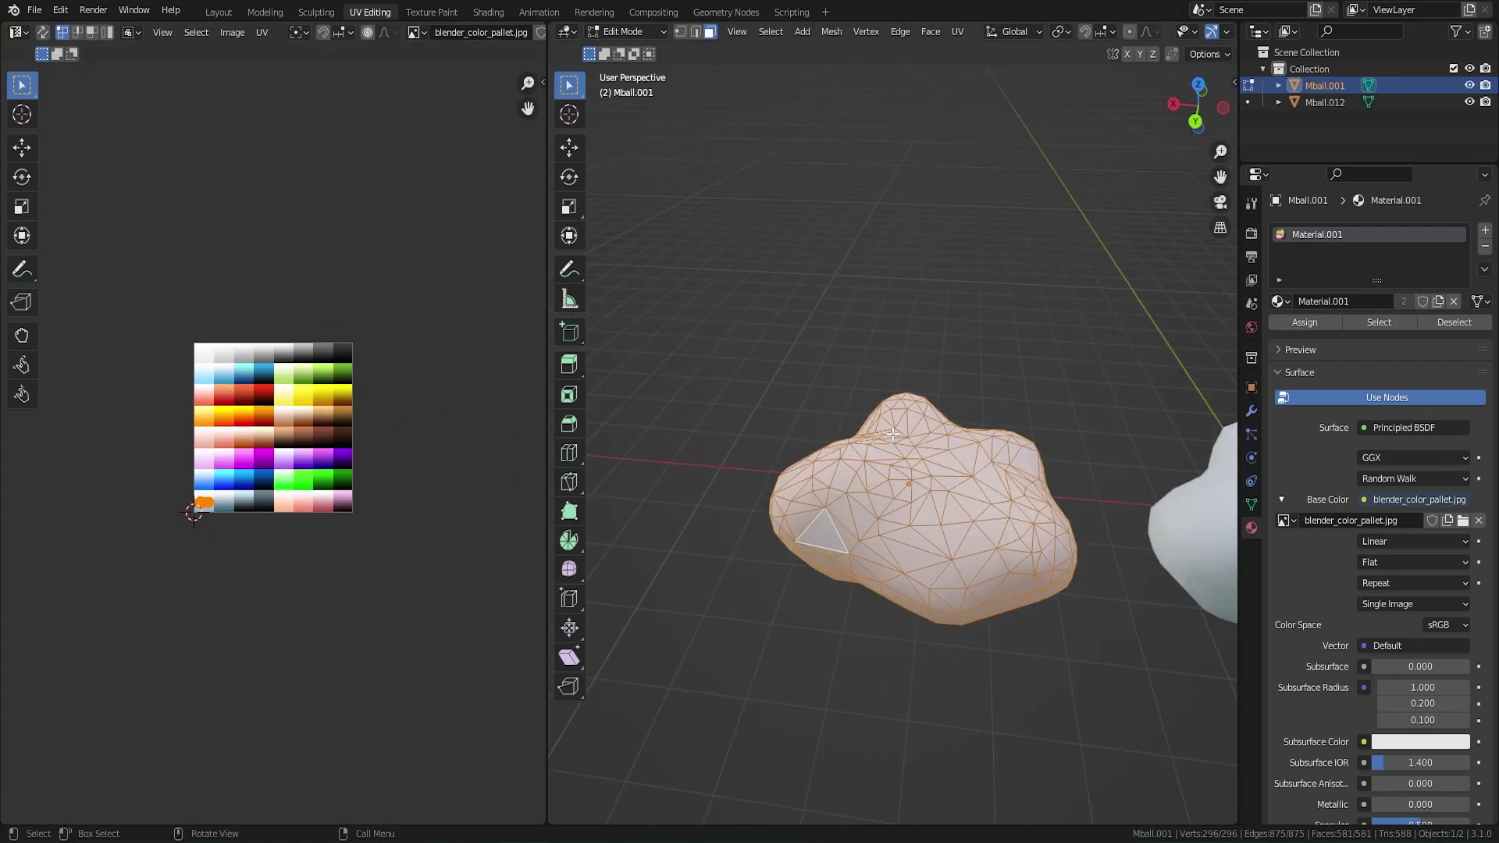
scroll(892, 434, "up", 5)
middle_click_drag(893, 433, 852, 252)
scroll(902, 381, "down", 4)
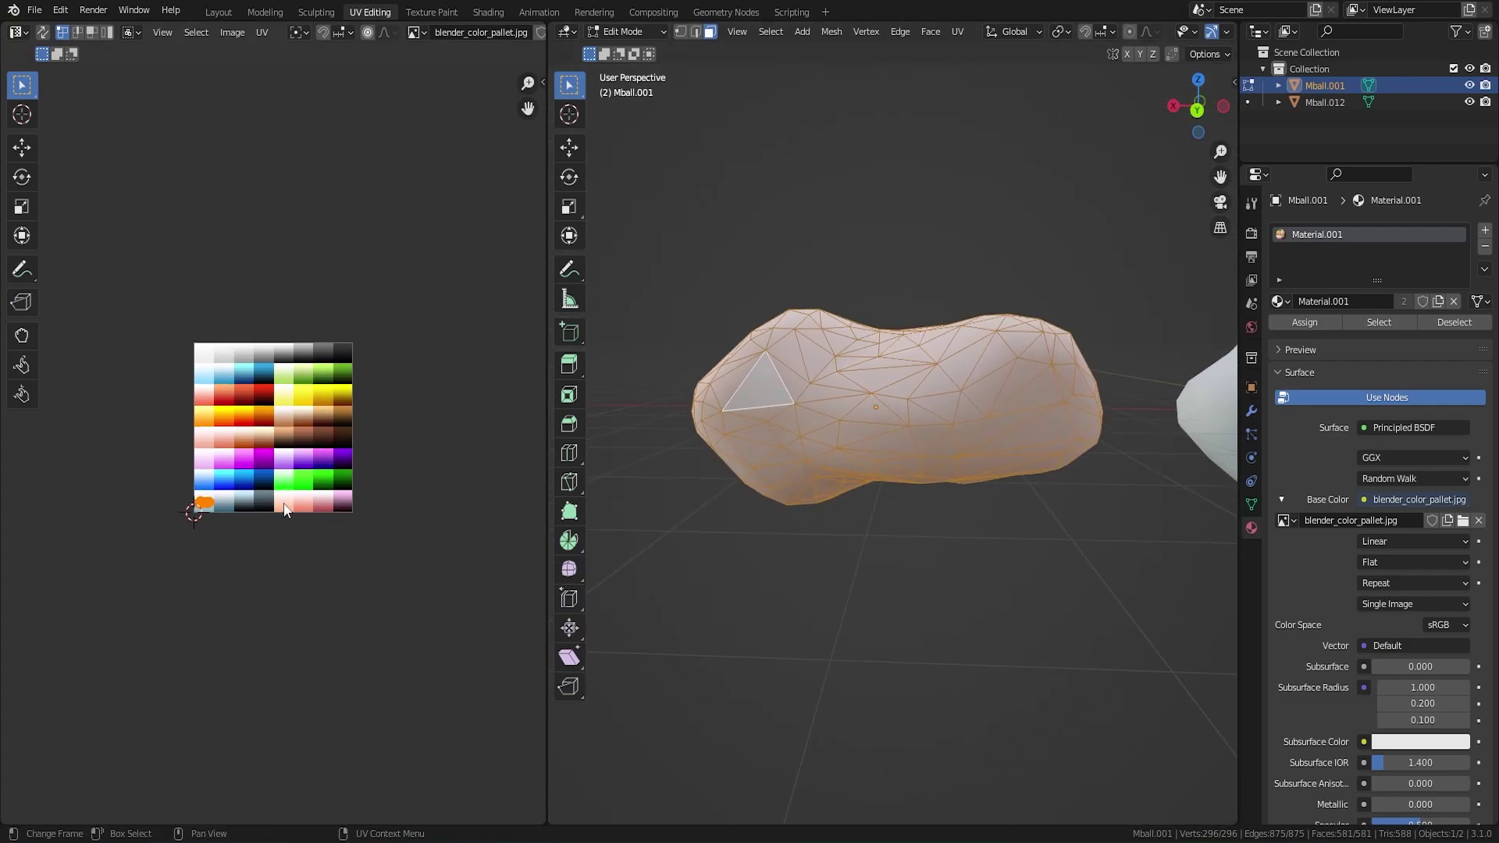
key("g")
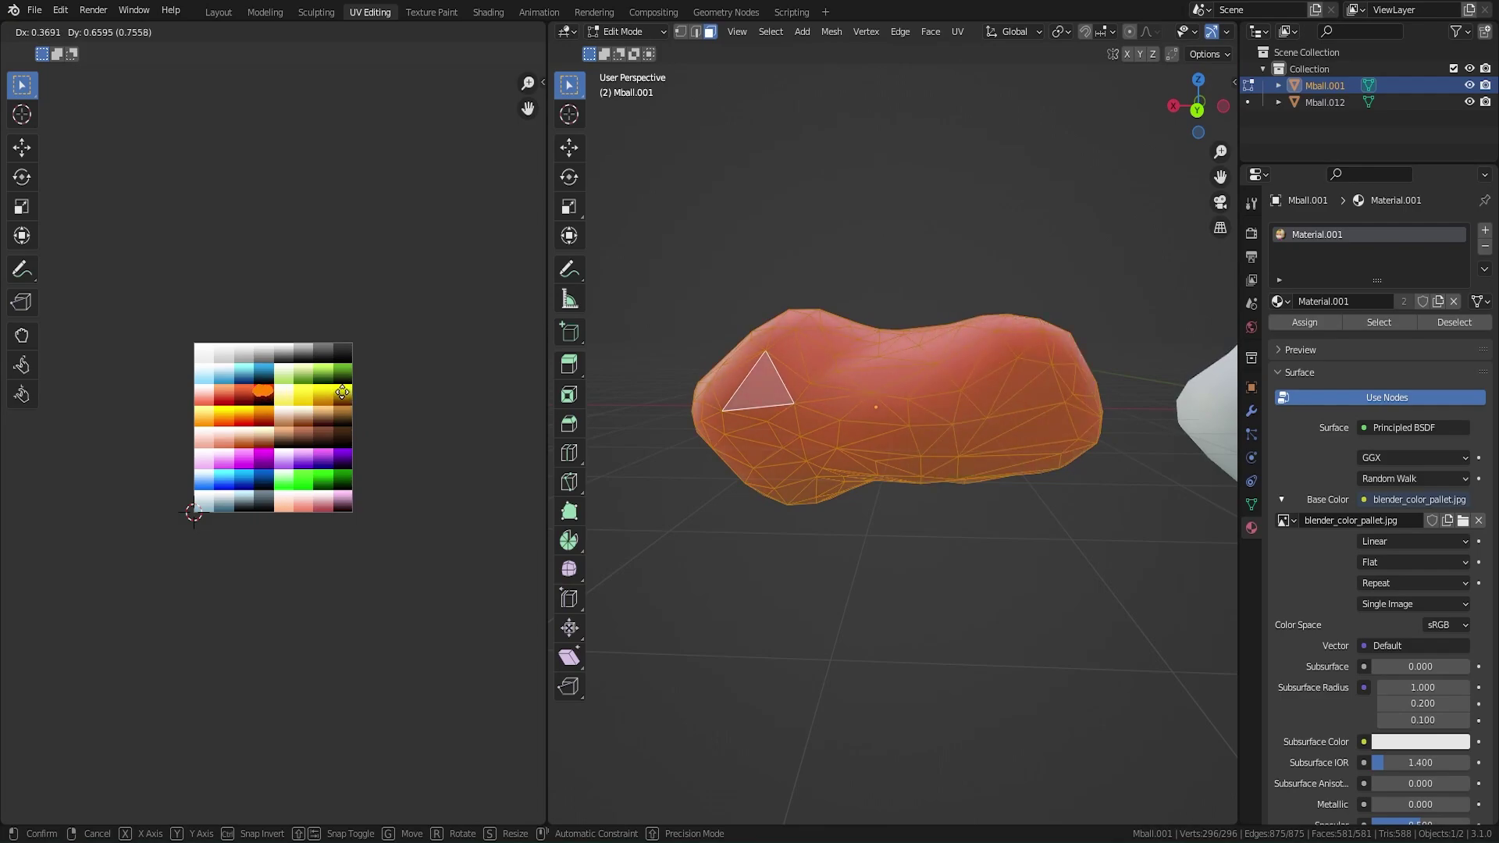
left_click(344, 392)
key("Tab")
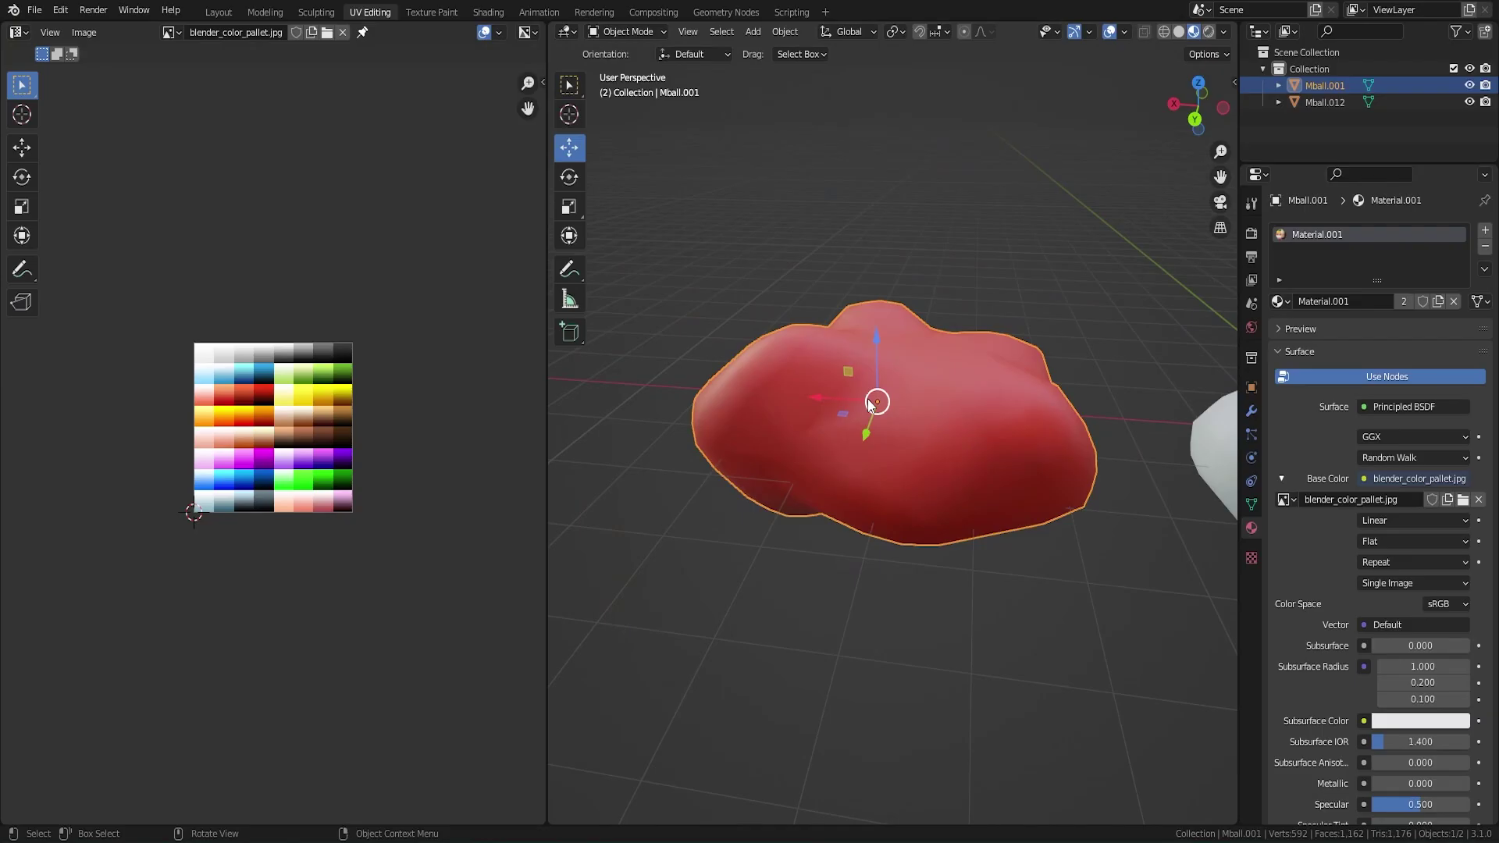
key("Delete")
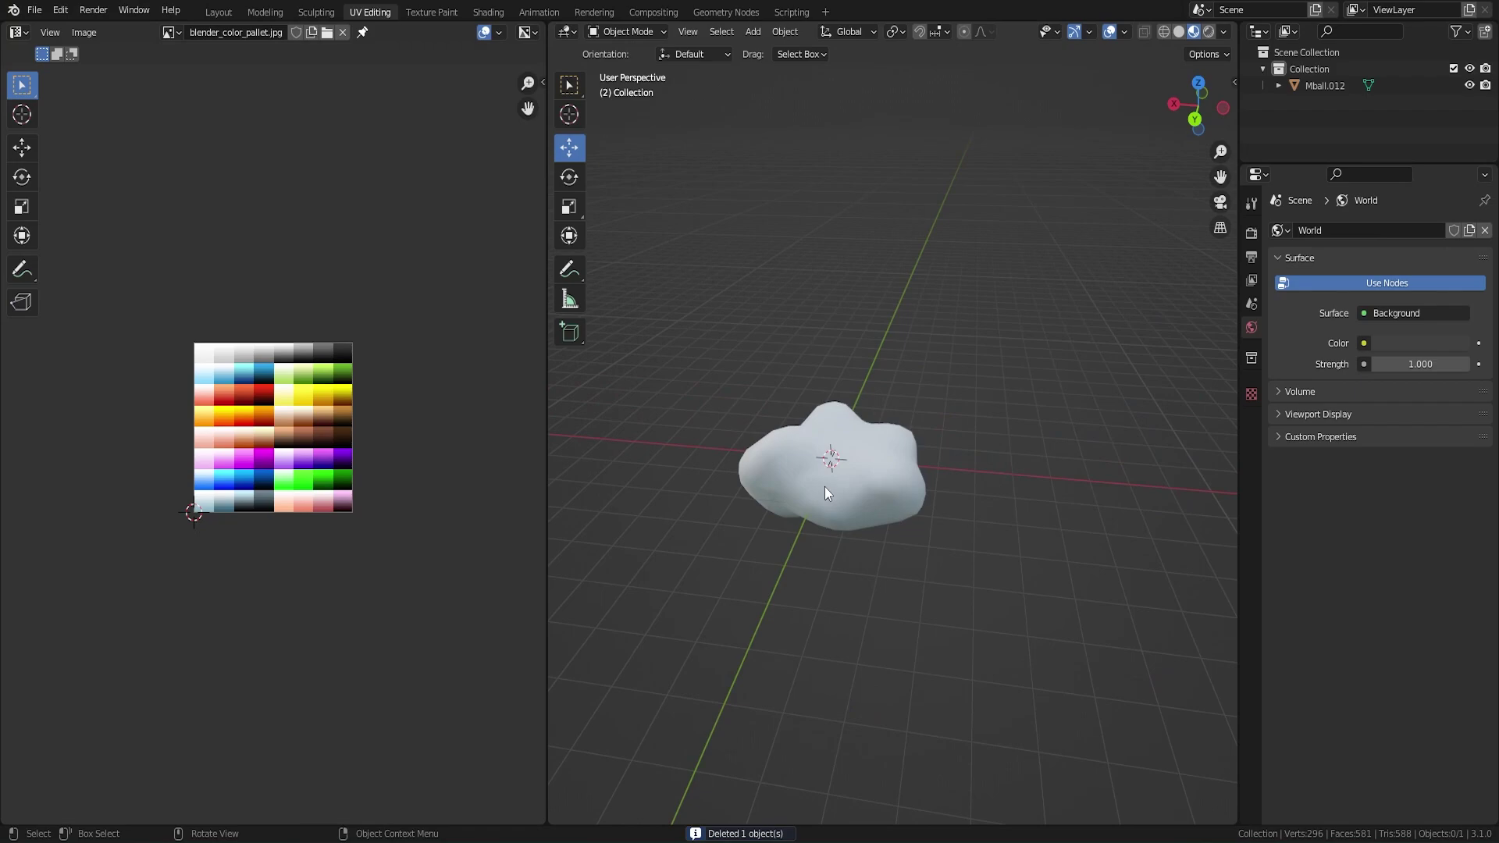
- Select the remaining cloud, return to the Layout workspace, and display it in Material Preview shading
left_click(825, 485)
scroll(893, 481, "up", 5)
left_click(218, 11)
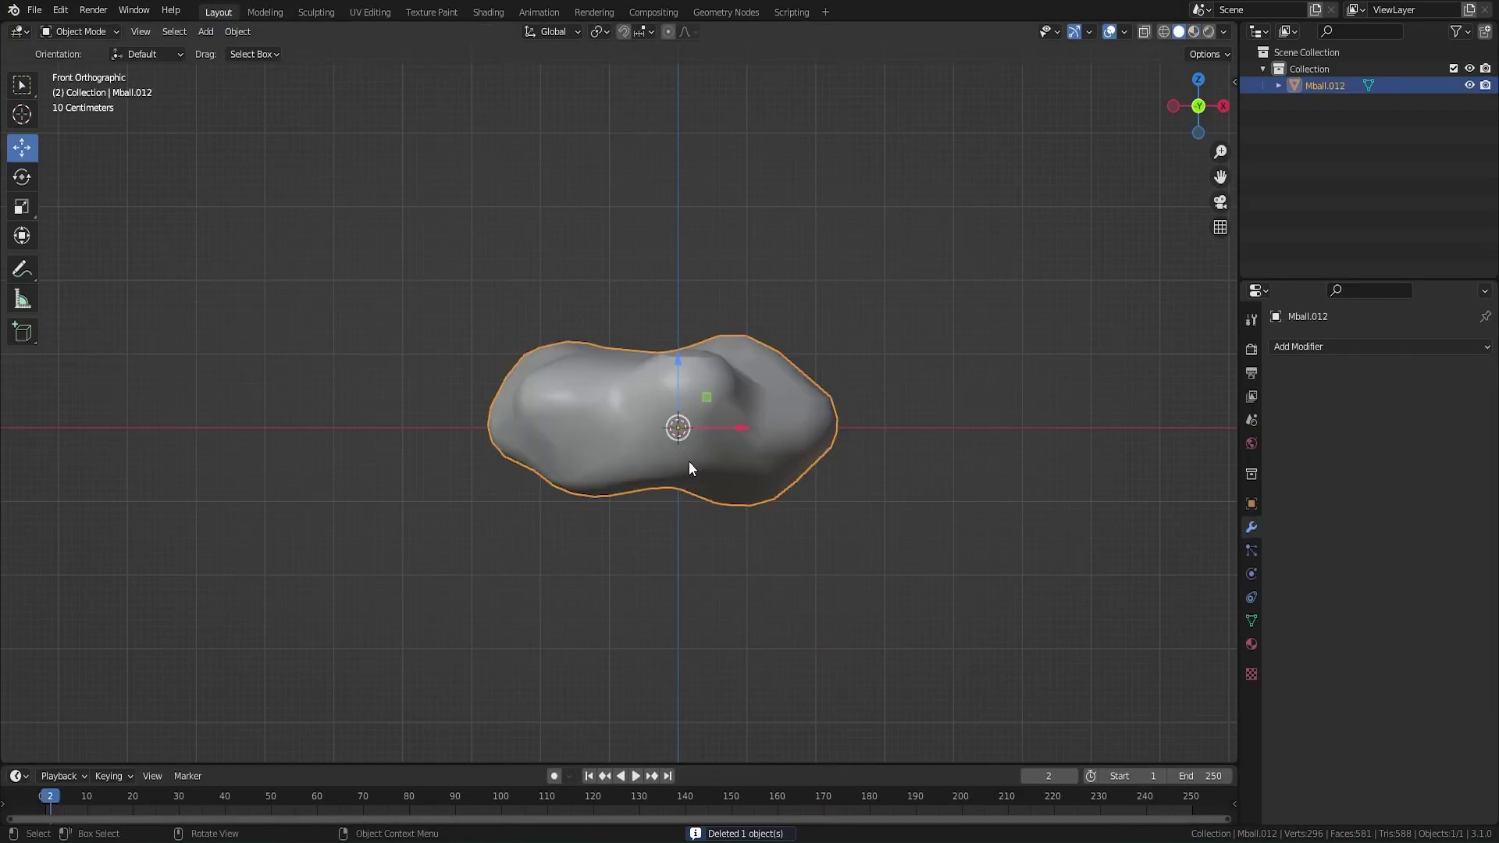
key("z")
left_click(752, 543)
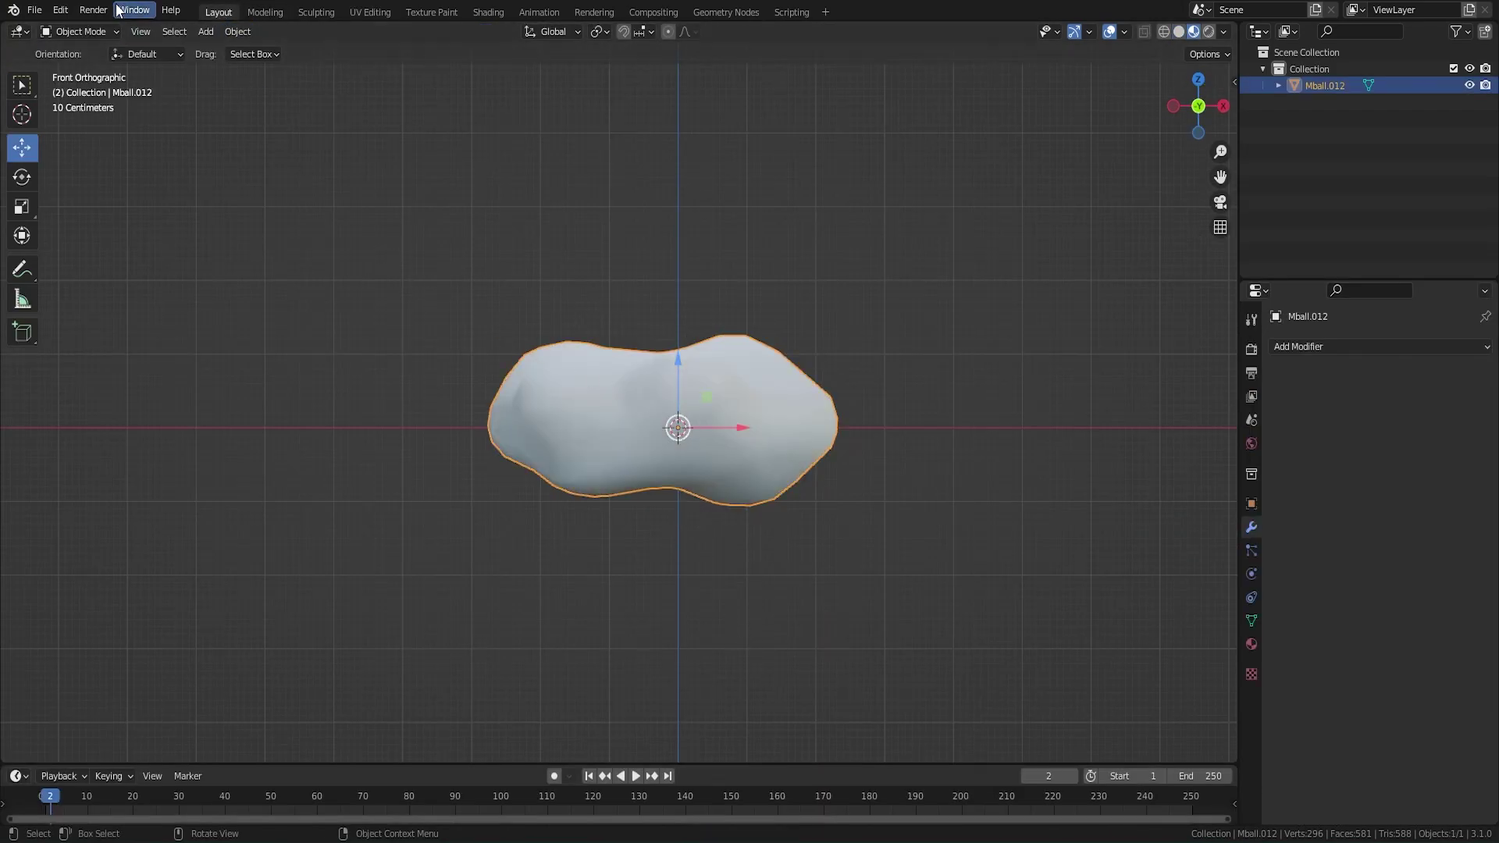
- Export the selected cloud in FBX format to the Desktop as cloud.fbx, limited to selected objects
left_click(34, 9)
mouse_move(78, 252)
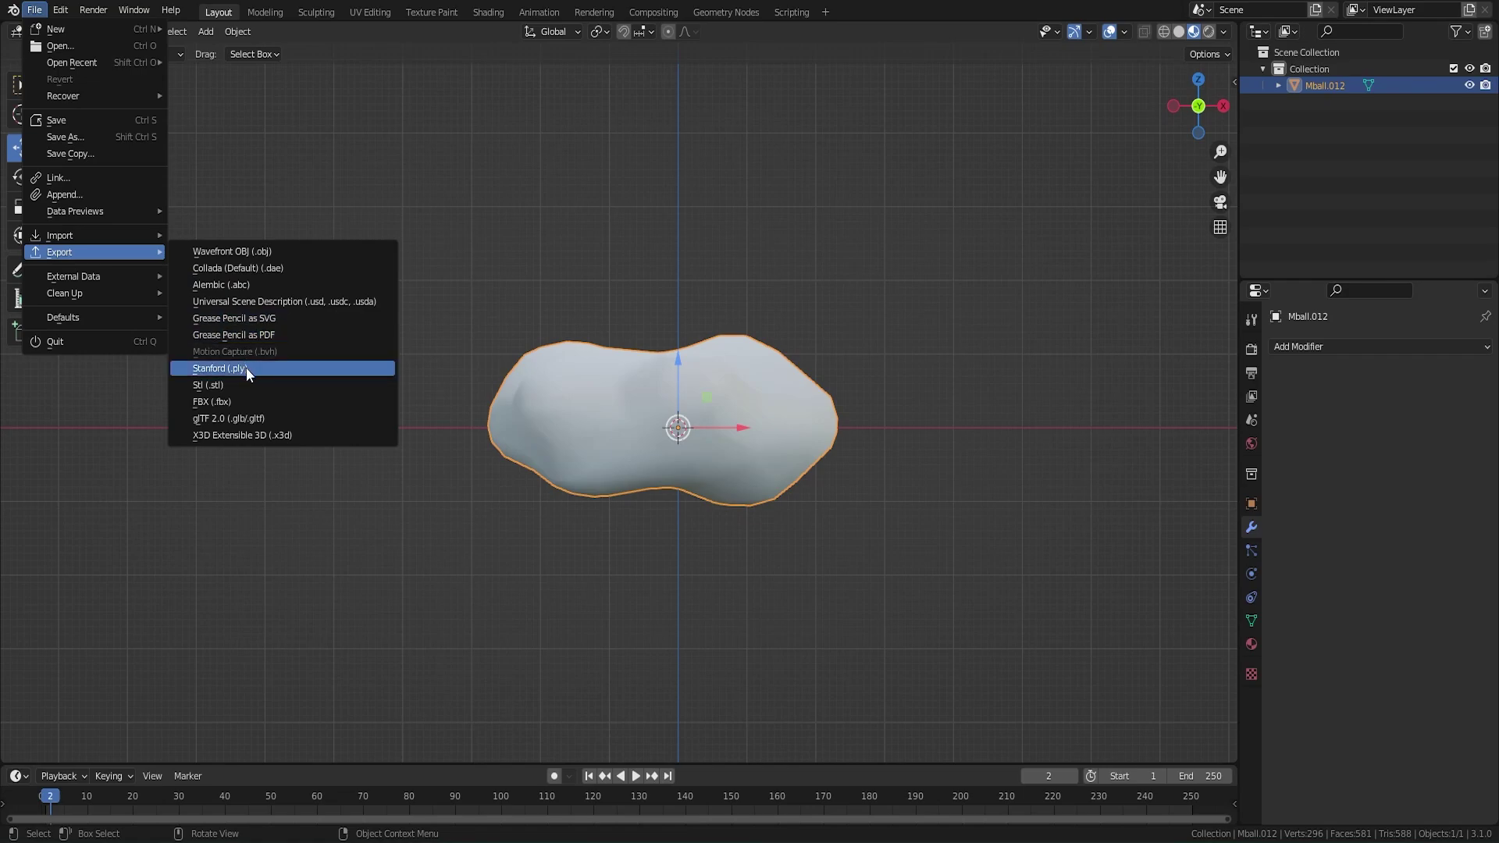
left_click(245, 402)
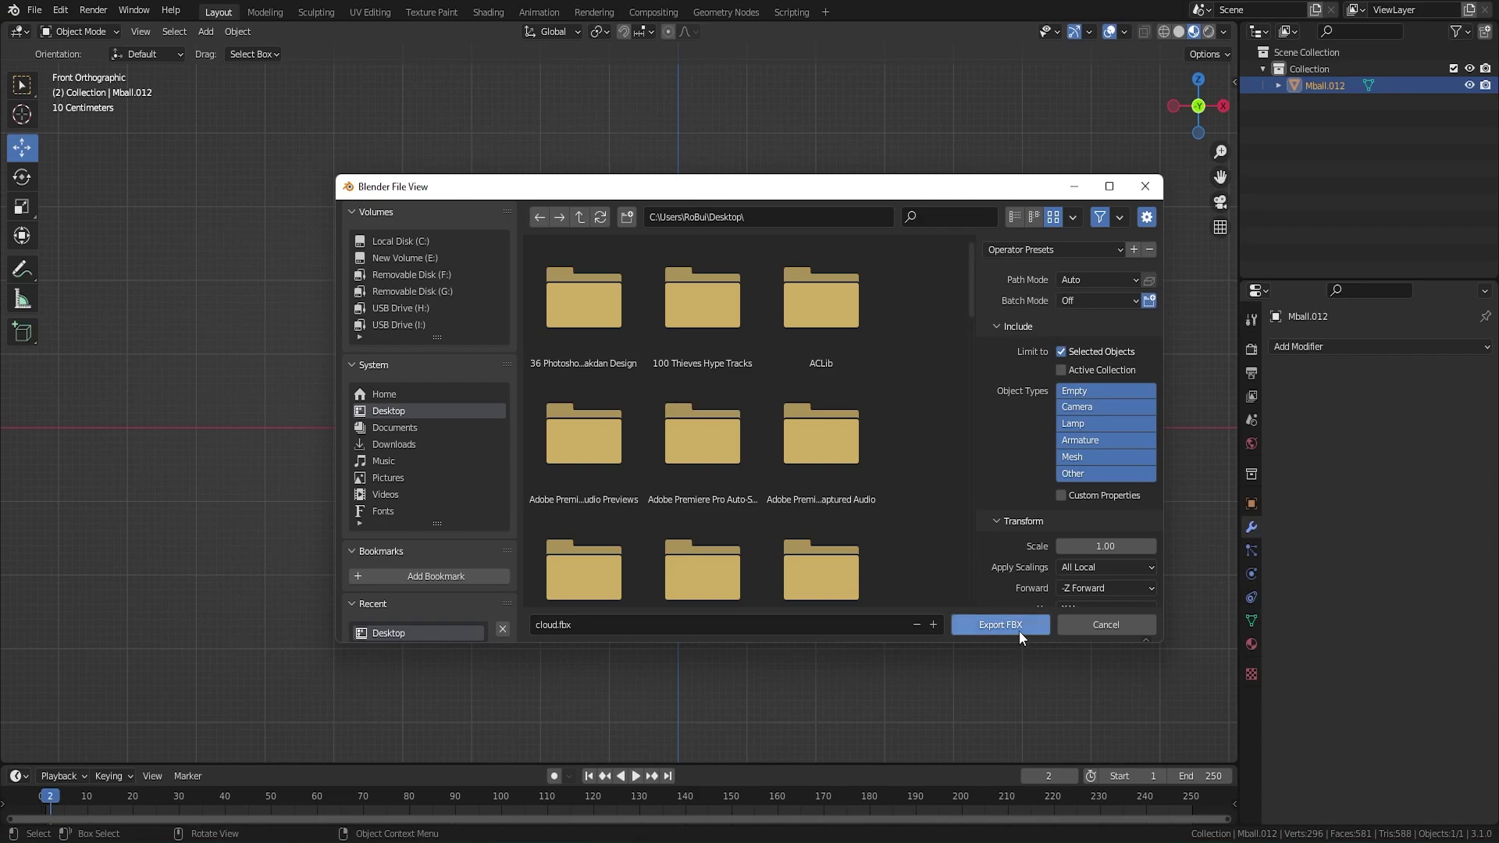
left_click(1020, 624)
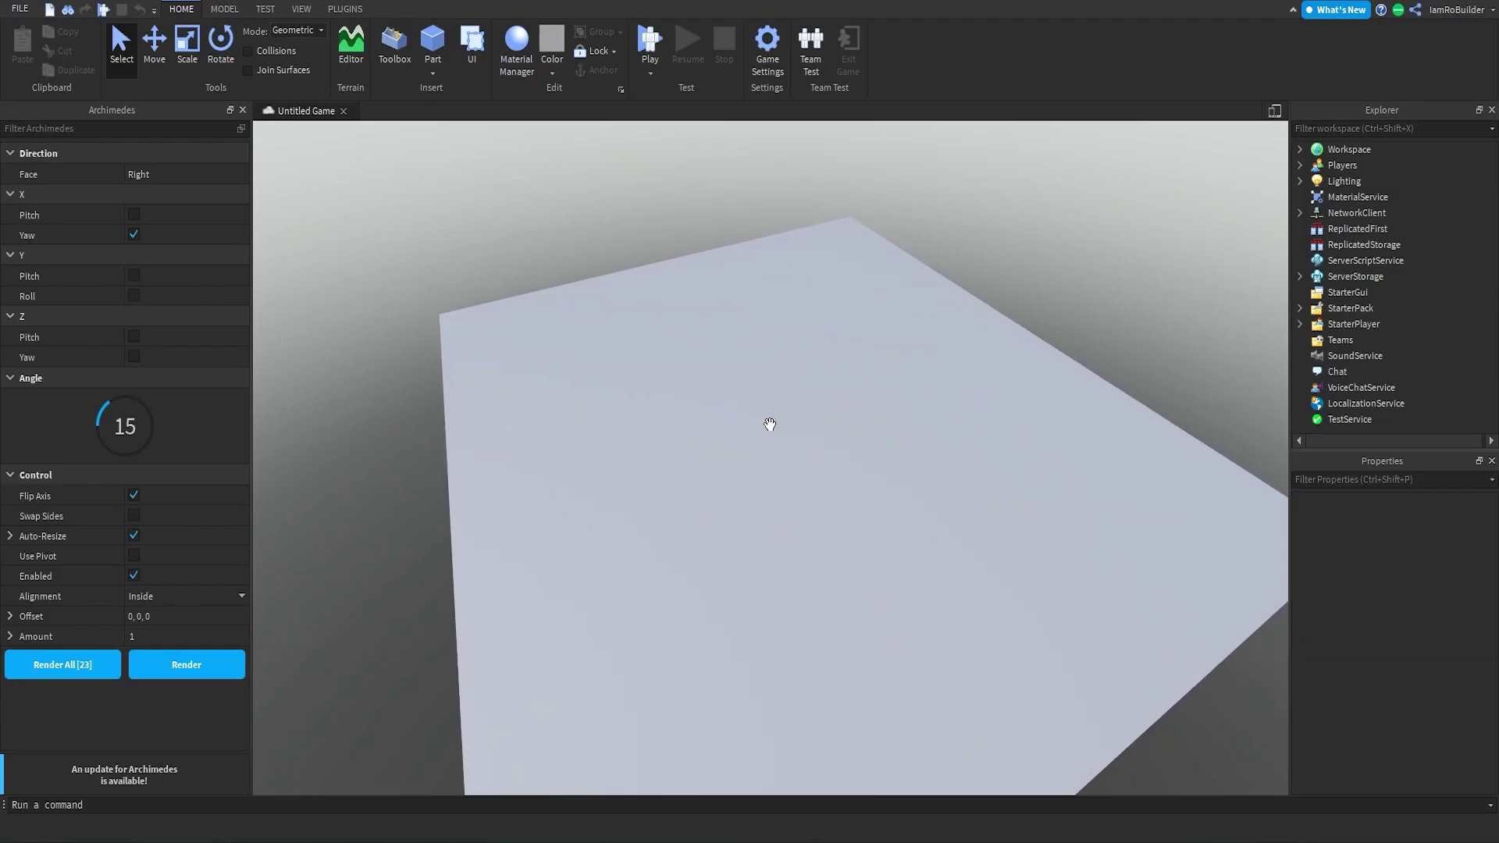
- In Roblox Studio, open the Asset Manager and try to bulk-import cloud.fbx with rescaling and inward-normal reversal enabled
scroll(770, 422, "up", 3)
left_click(302, 10)
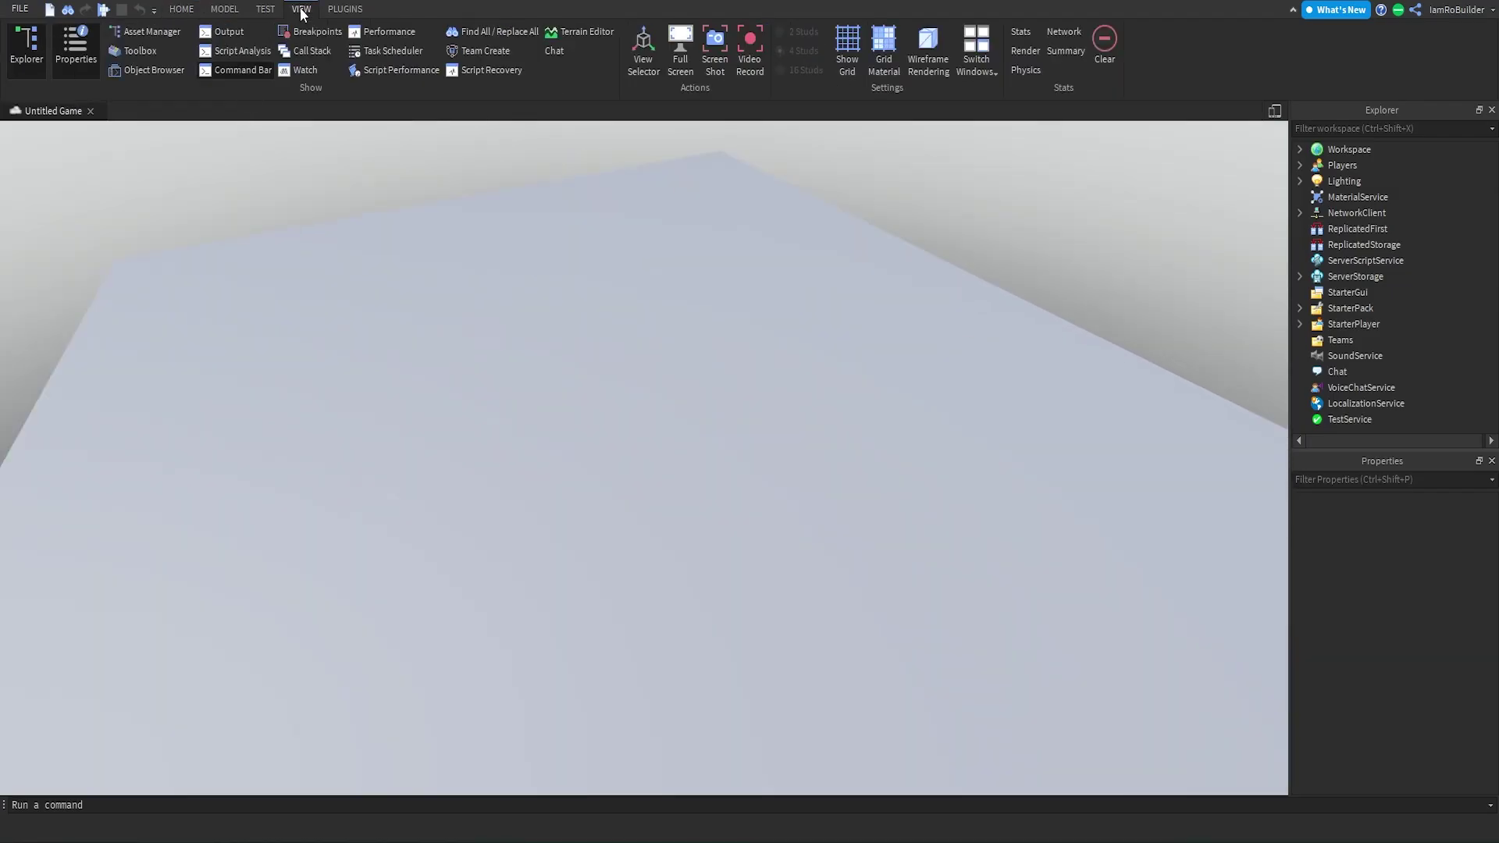
left_click(137, 30)
left_click(100, 125)
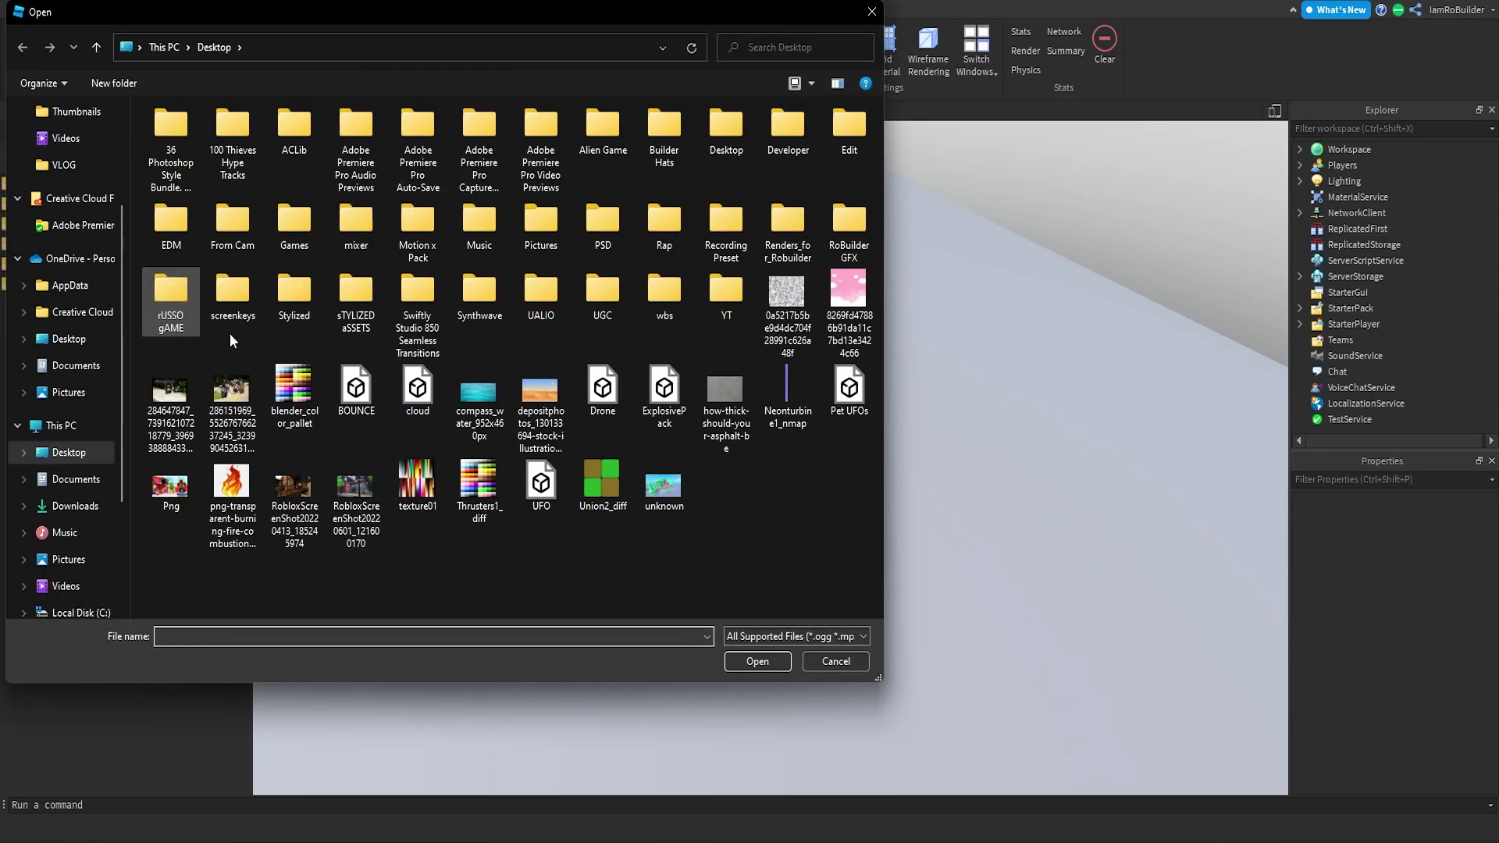
left_click(445, 395)
double_click(431, 387)
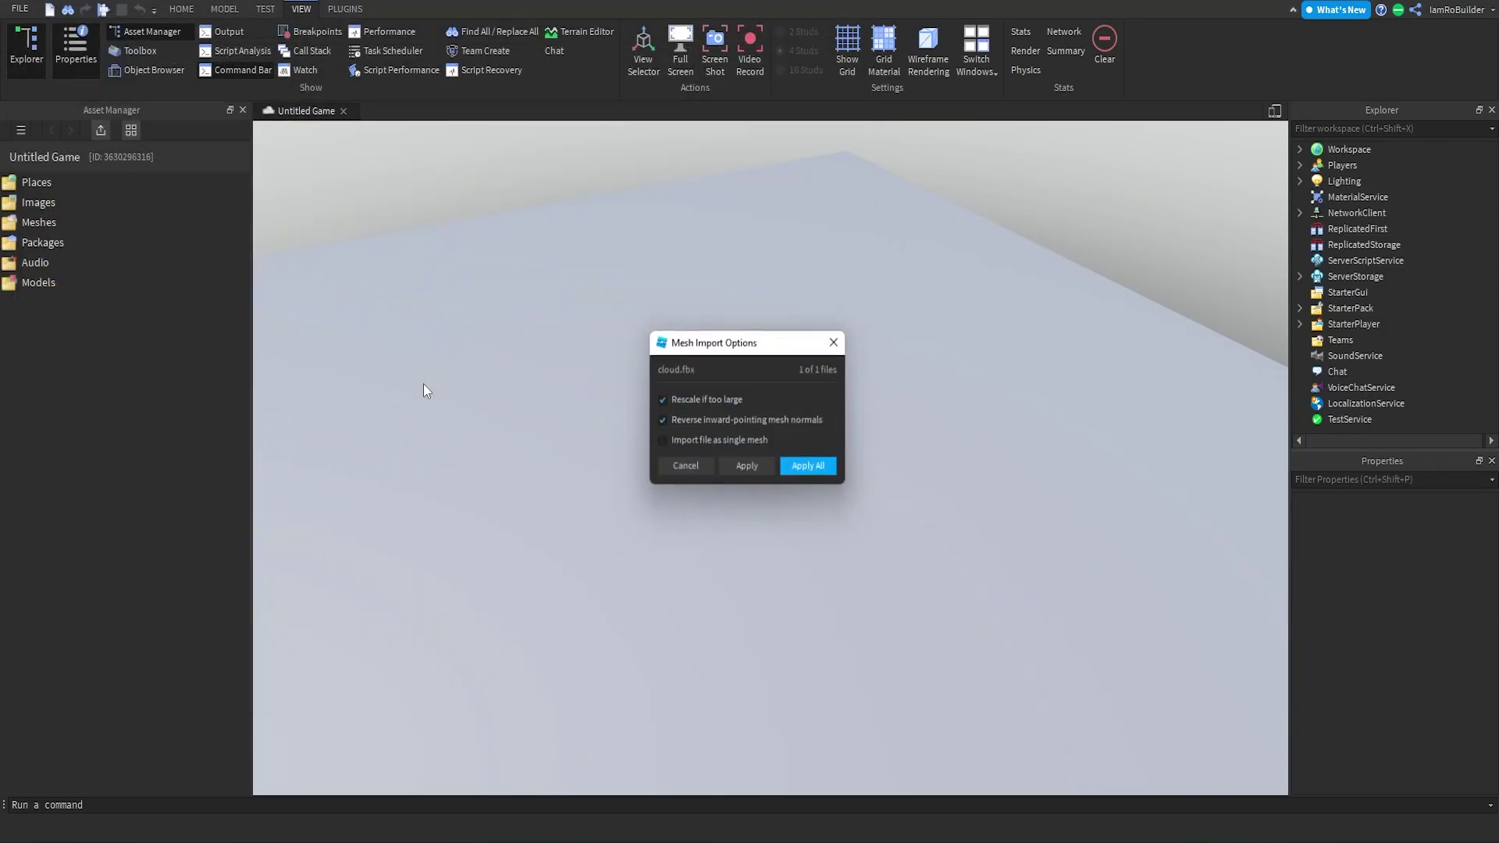
left_click(804, 464)
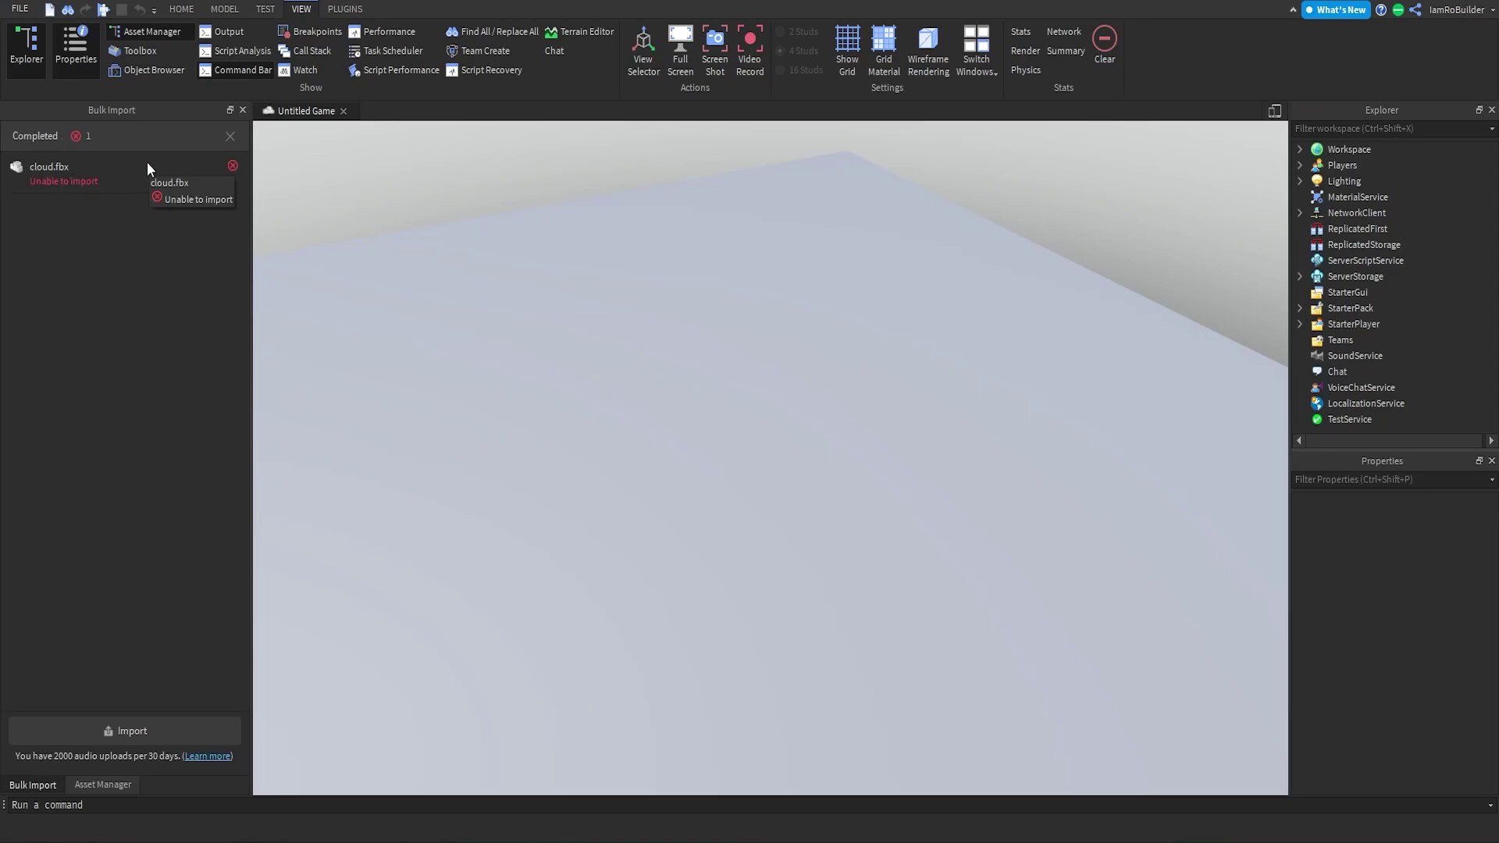
- Bulk-import cloud.fbx again with rescaling and inward-normal reversal enabled and single-mesh import off
left_click(147, 731)
double_click(410, 391)
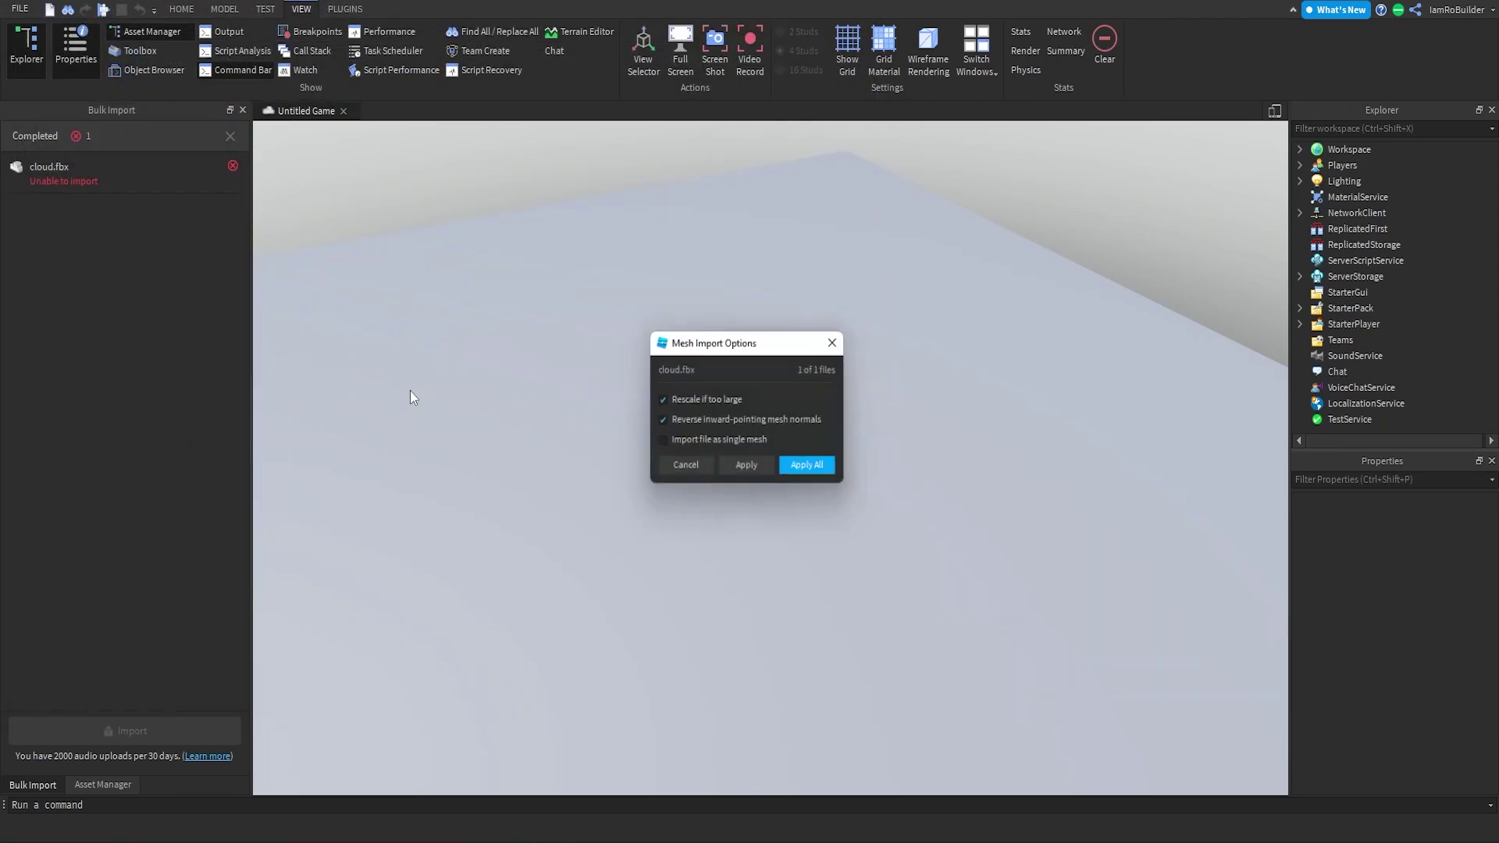
left_click(807, 463)
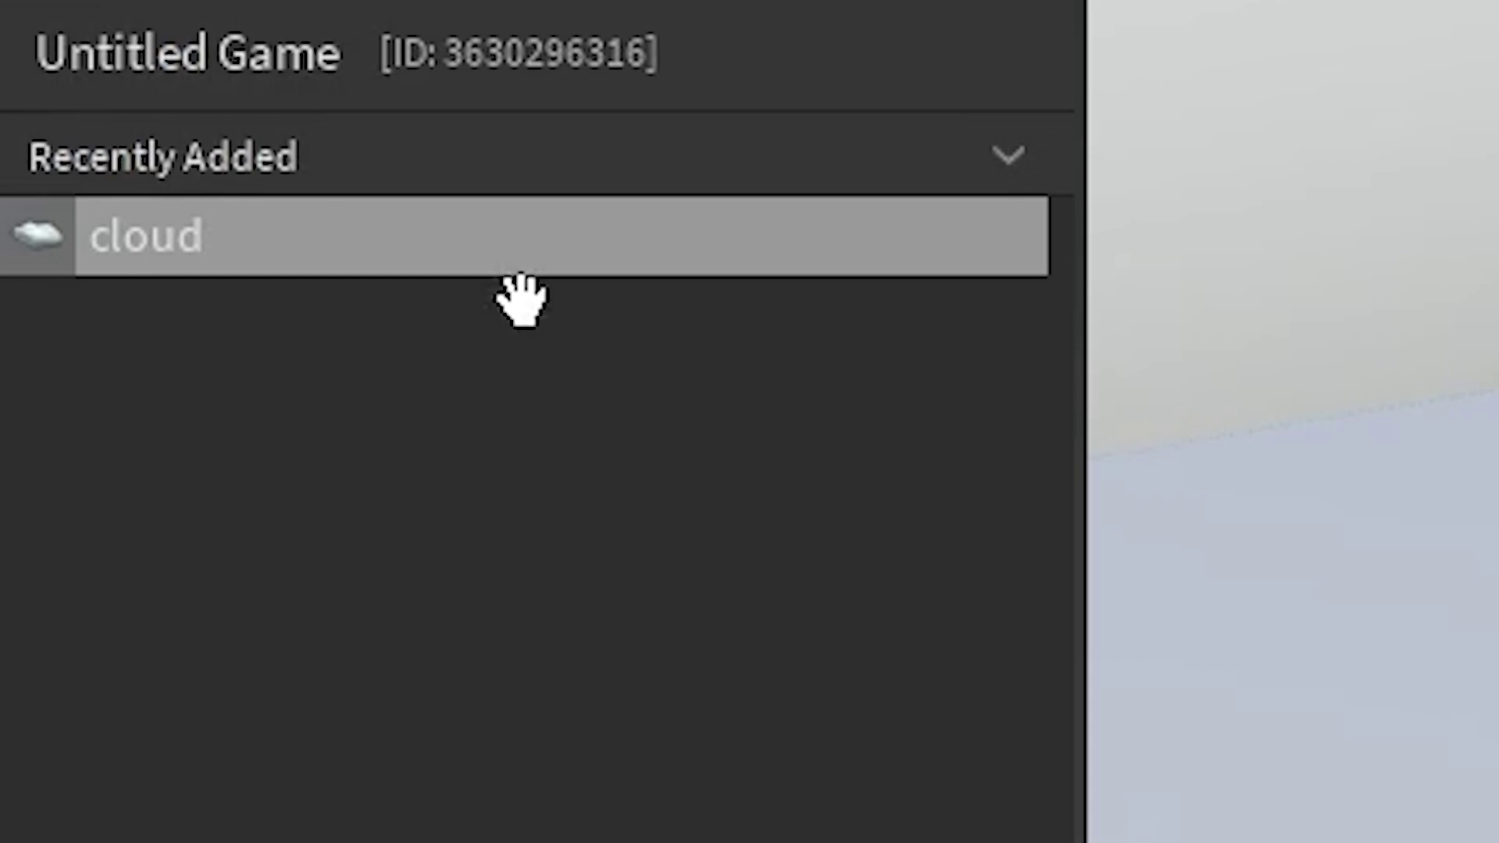
- Insert the imported cloud mesh from the Asset Manager into the workspace above the baseplate
right_click(522, 275)
left_click(749, 359)
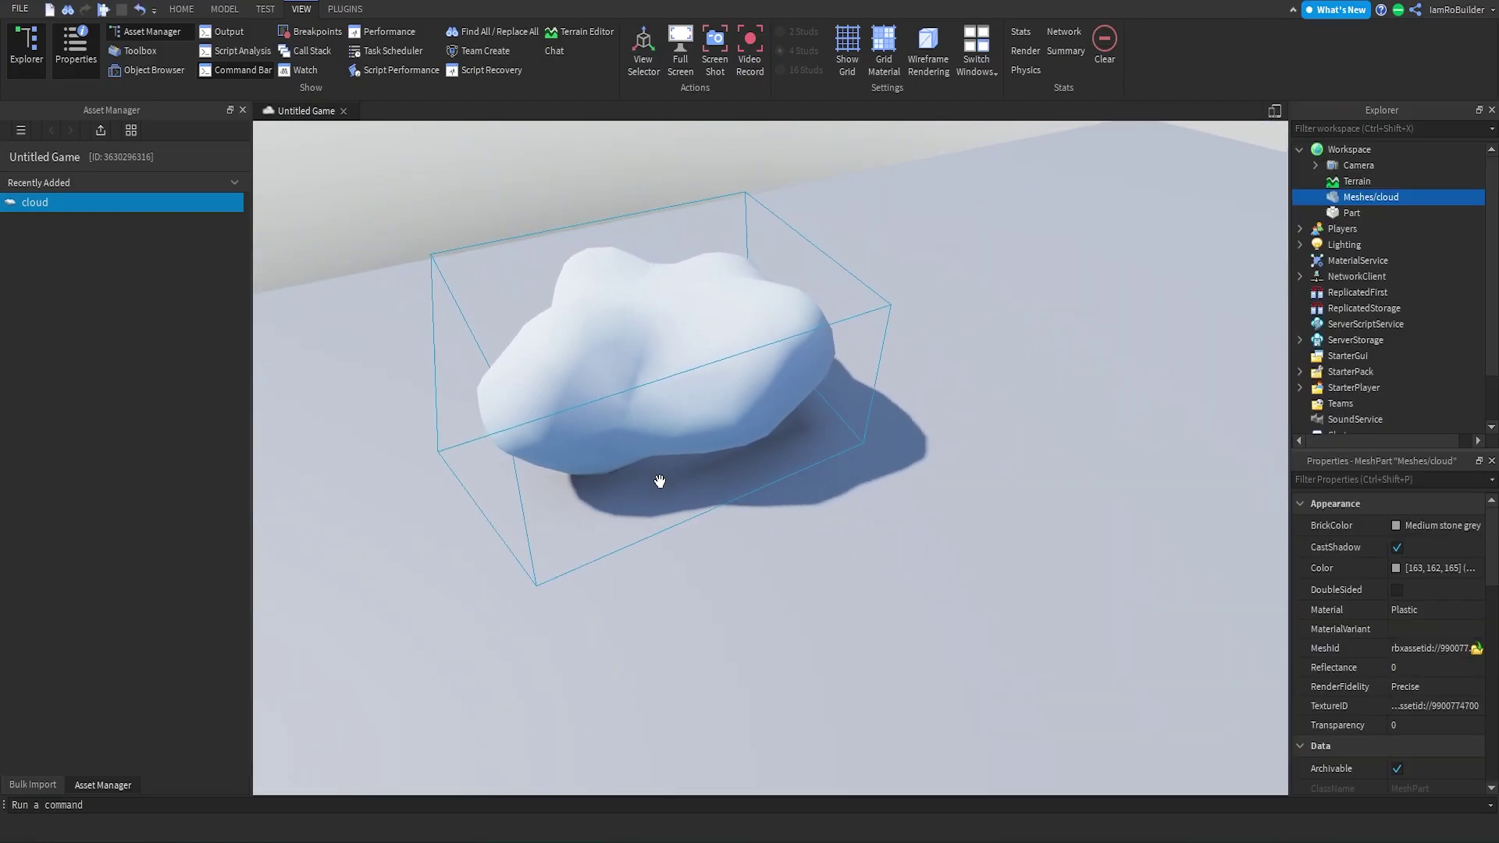
scroll(749, 460, "up", 3)
right_click_drag(750, 459, 751, 459)
scroll(751, 459, "down", 5)
scroll(795, 442, "up", 2)
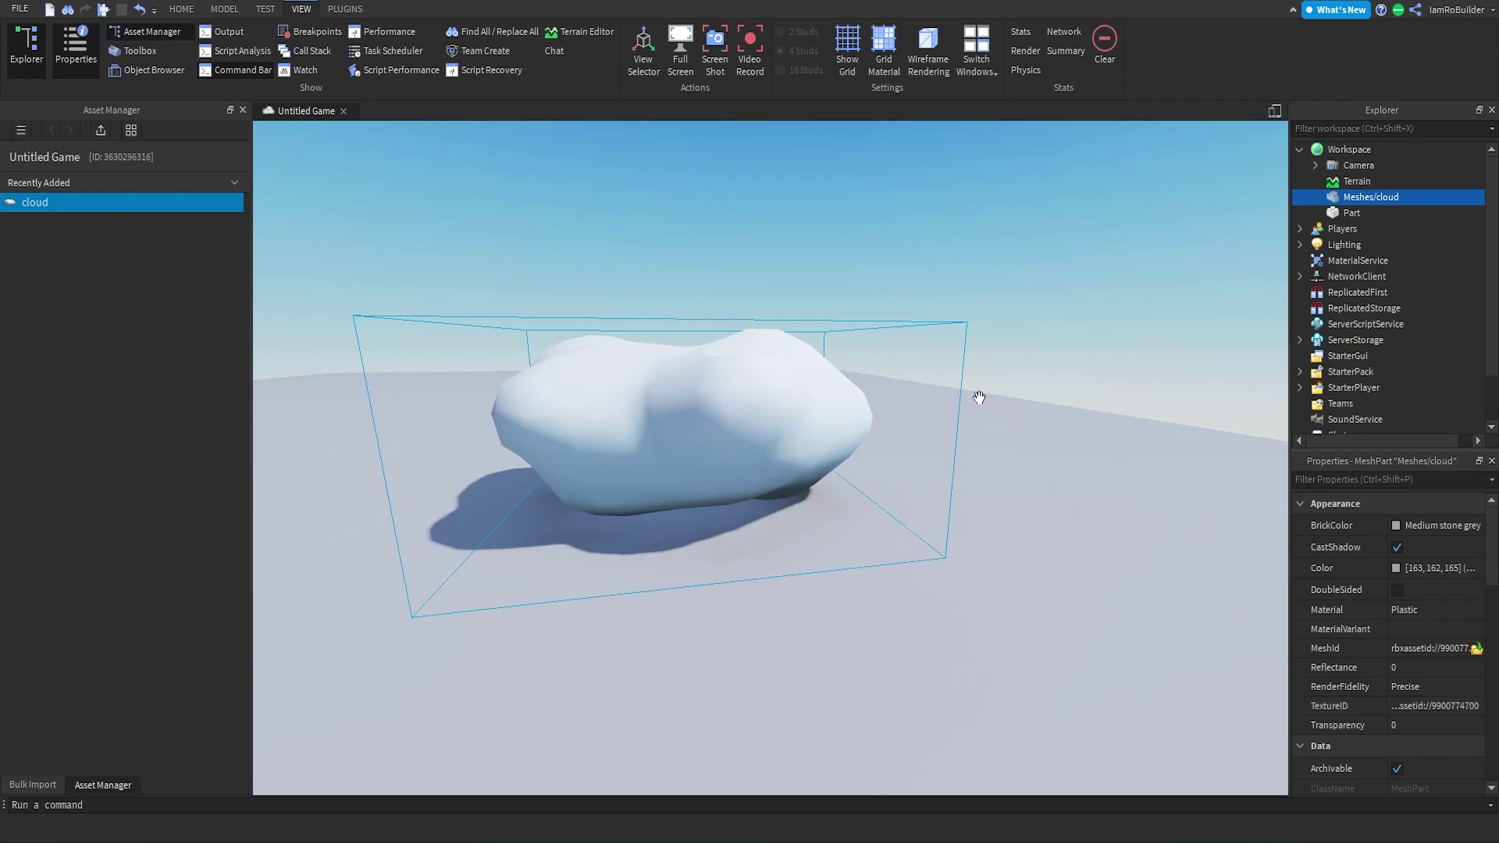
- Duplicate the cloud twice and place the copies in the air behind the original, one on each side
scroll(745, 492, "down", 3)
left_click_drag(734, 557, 700, 554)
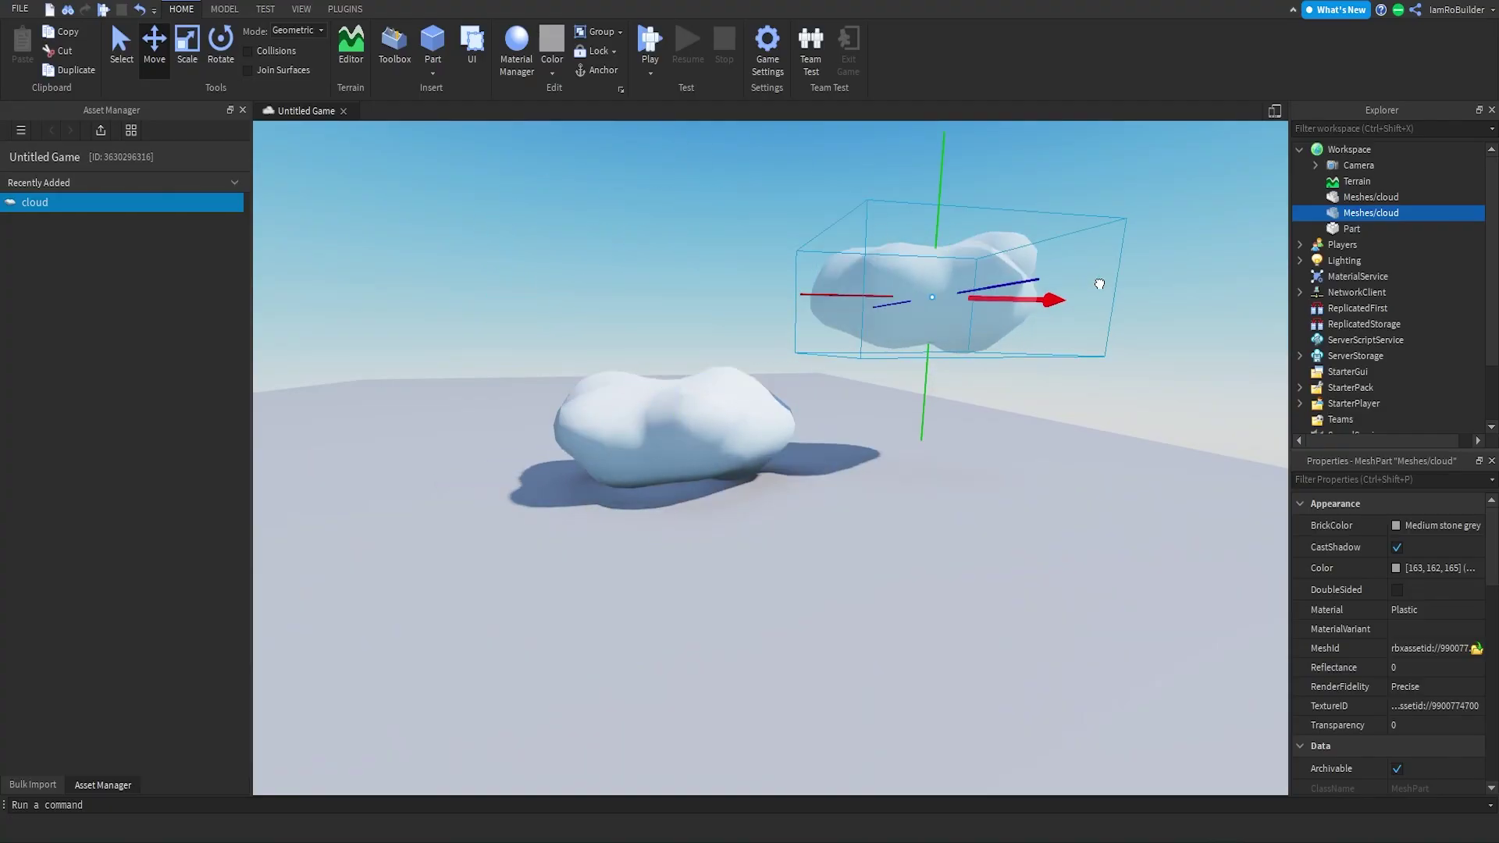
left_click_drag(1100, 284, 1150, 282)
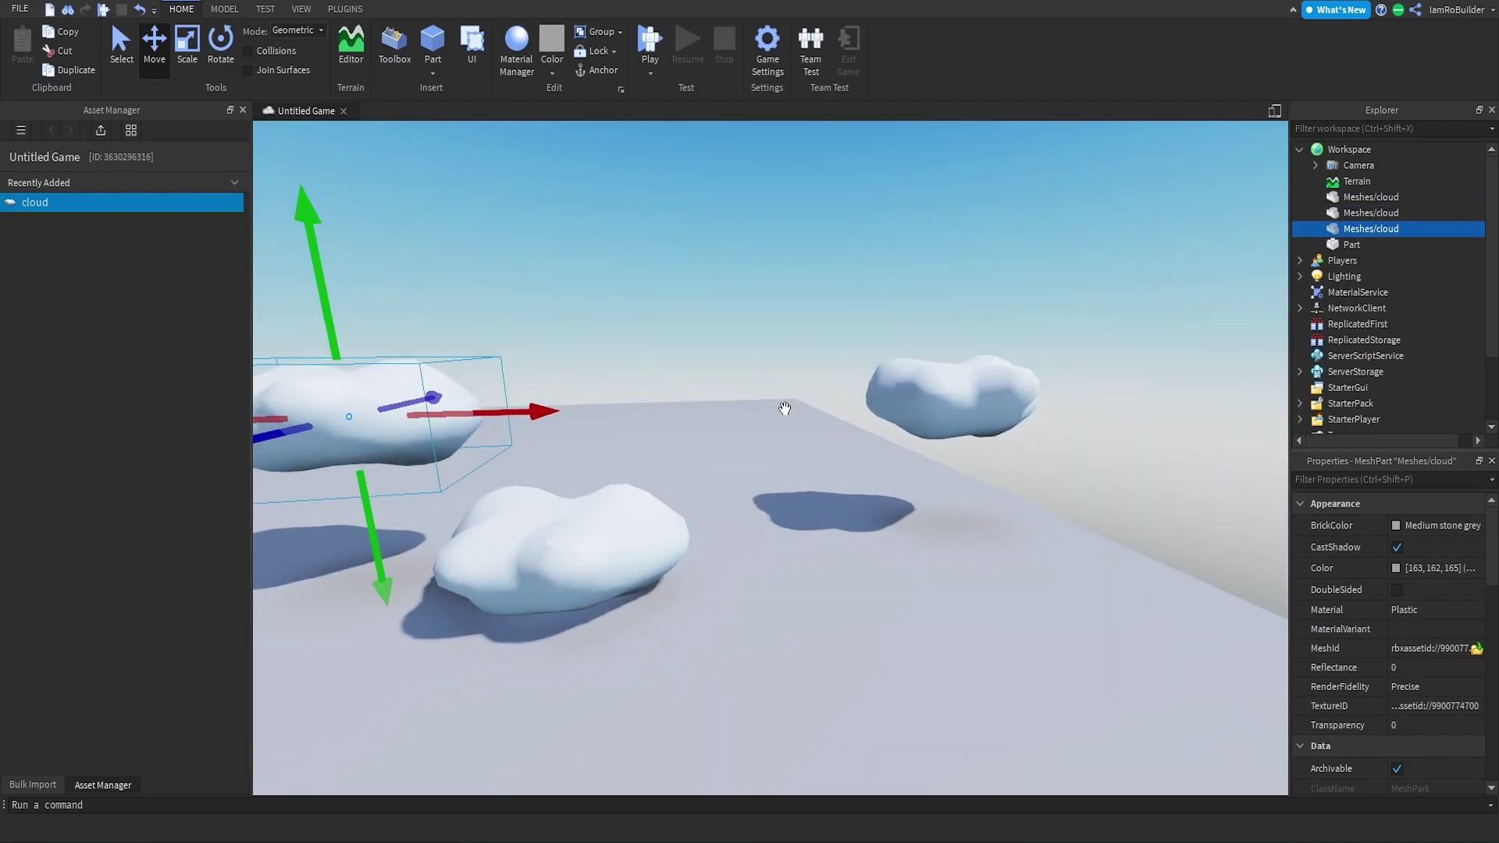
- Delete the flat base part beneath the clouds, and raise all three clouds together higher into the sky
left_click(1018, 597)
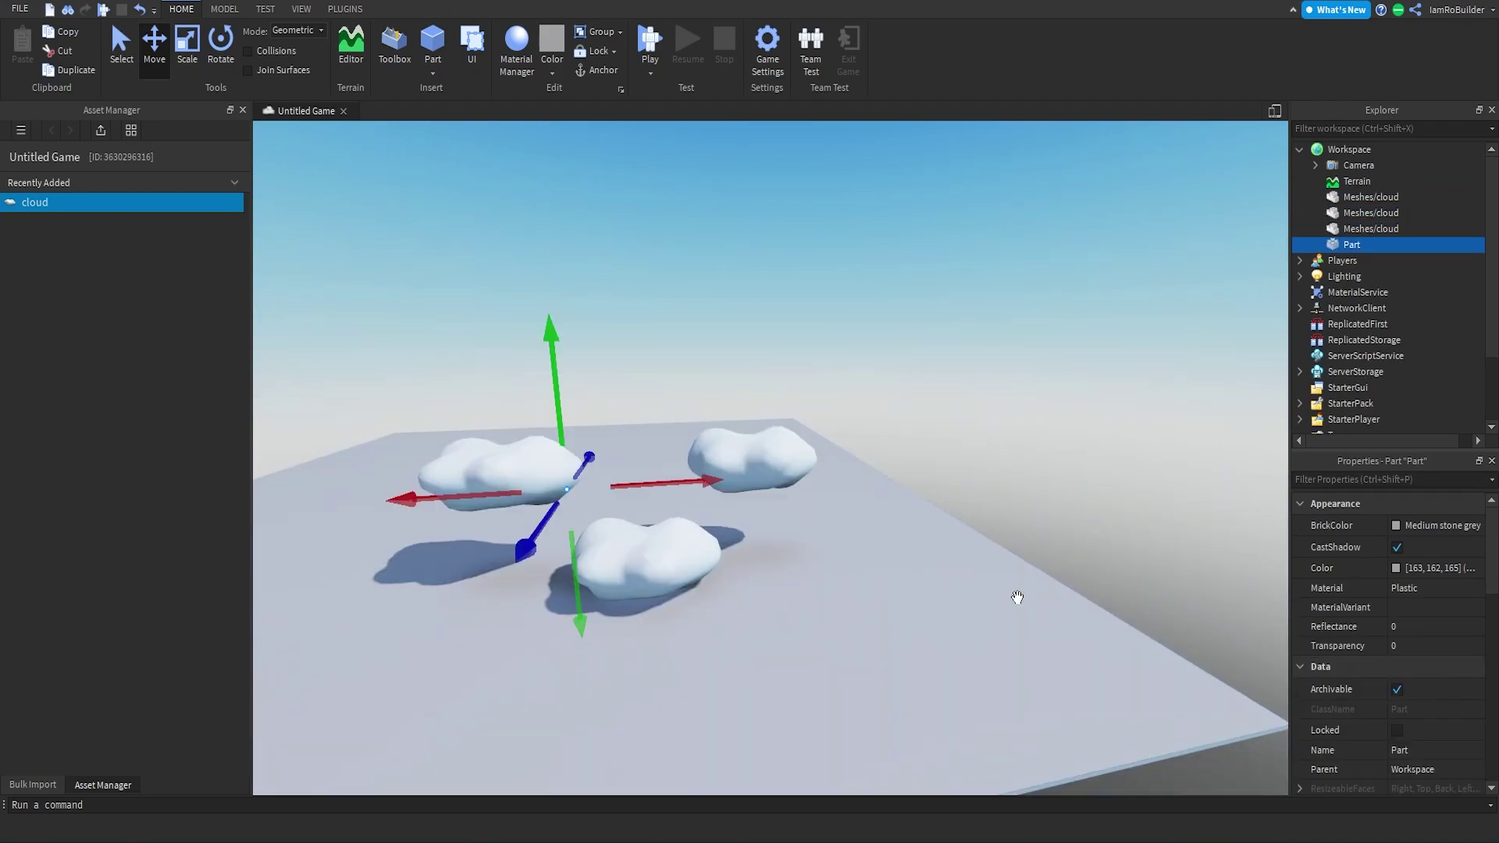
key("Delete")
middle_click_drag(813, 591, 825, 301)
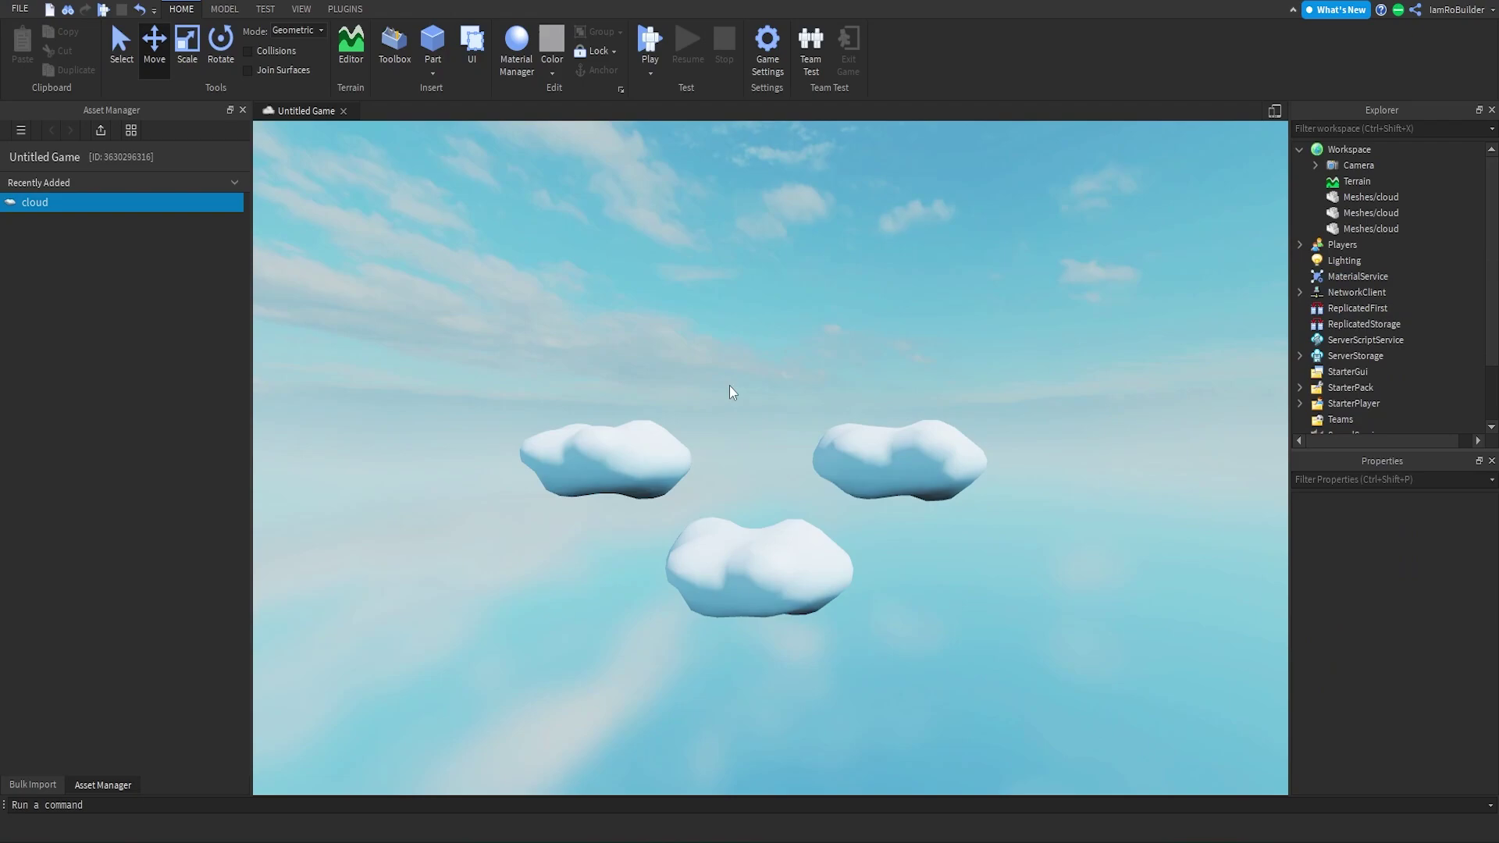
left_click_drag(758, 356, 760, 200)
left_click(882, 144)
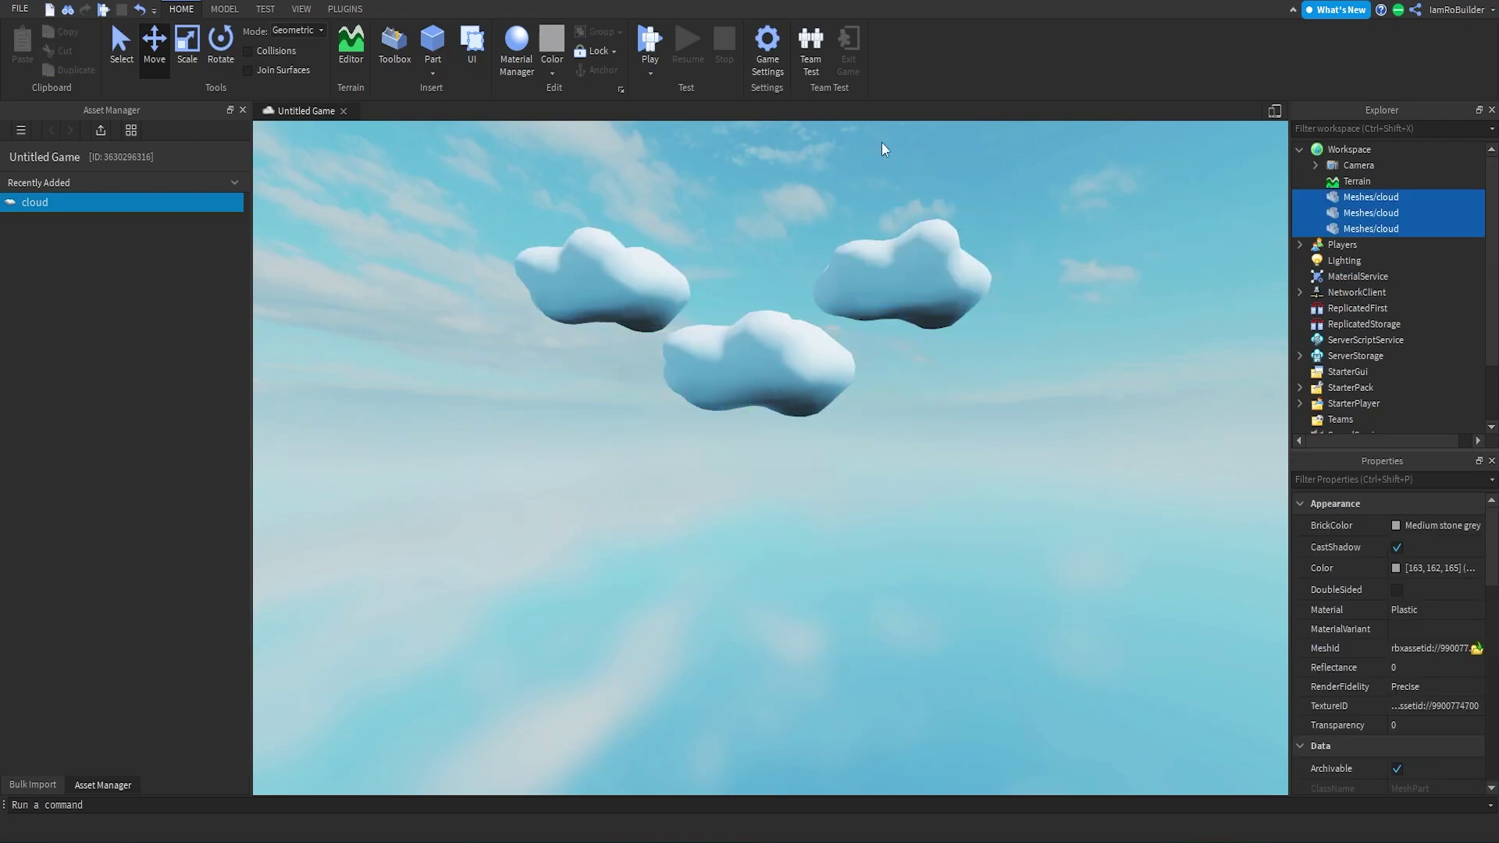
key("w")
key("w")
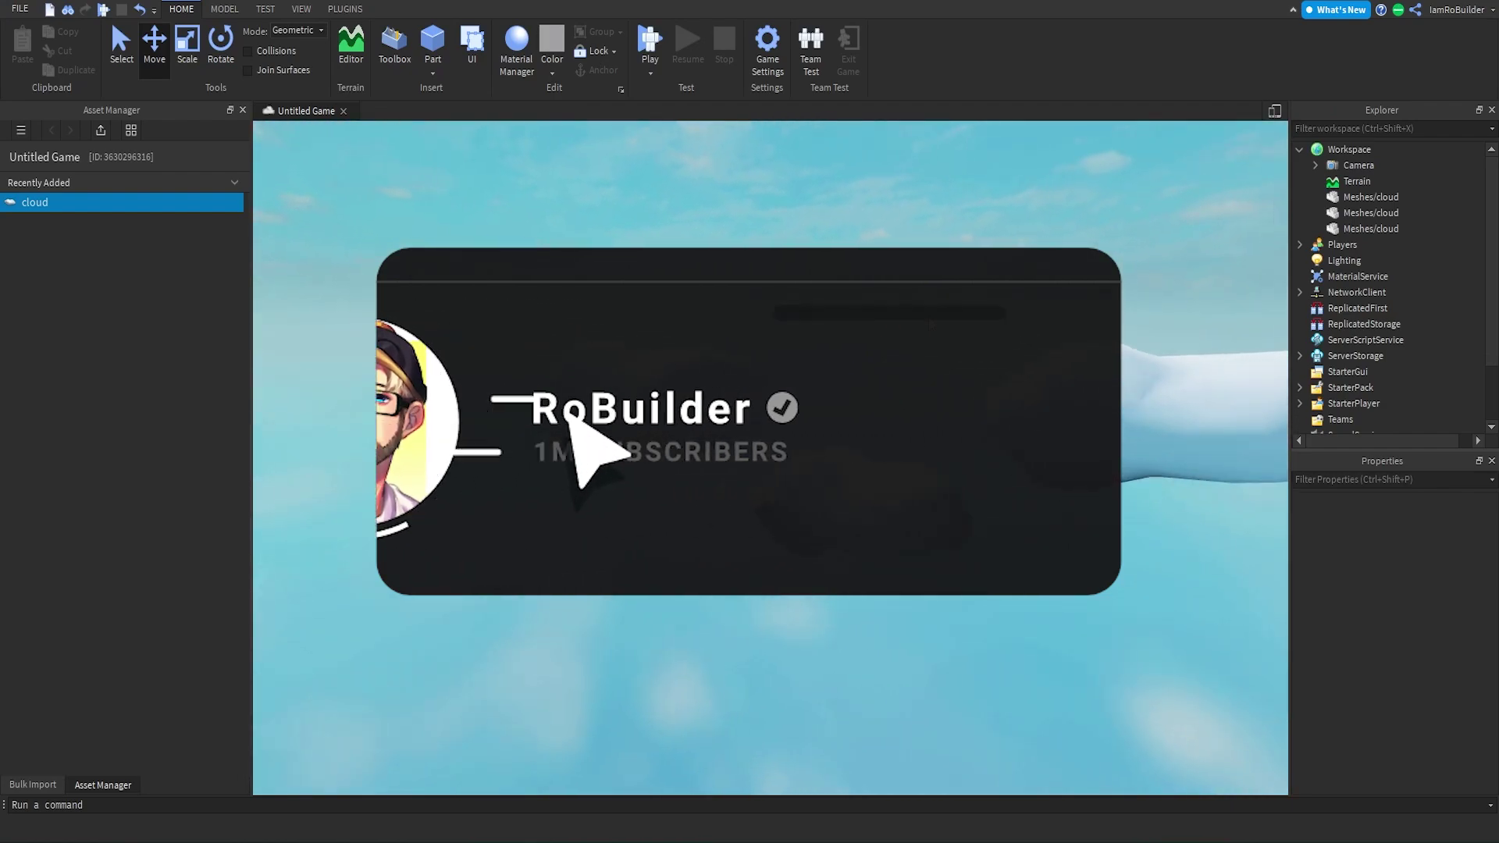
key("w")
key("w")
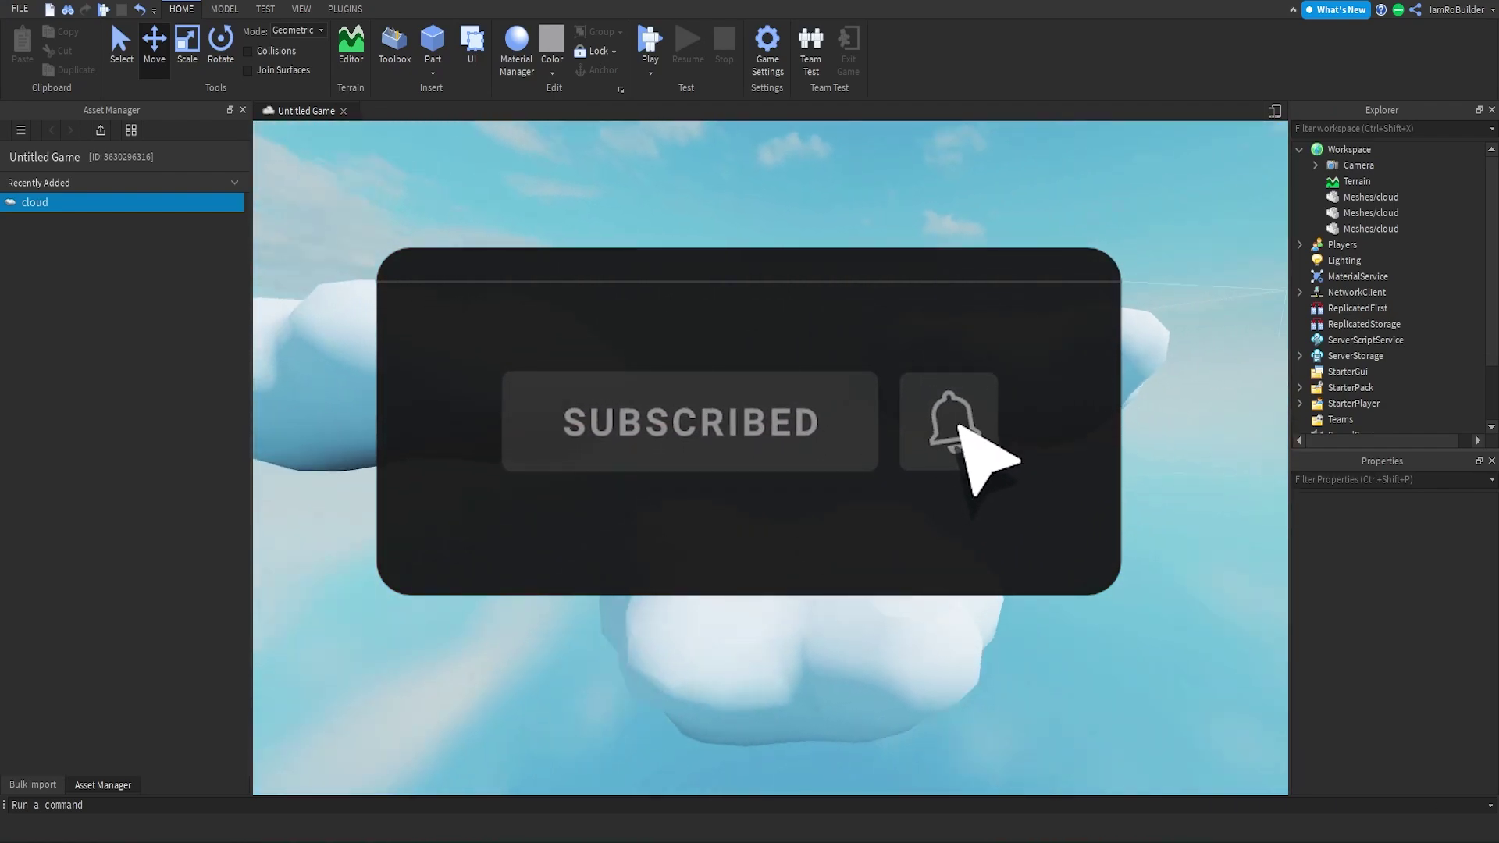